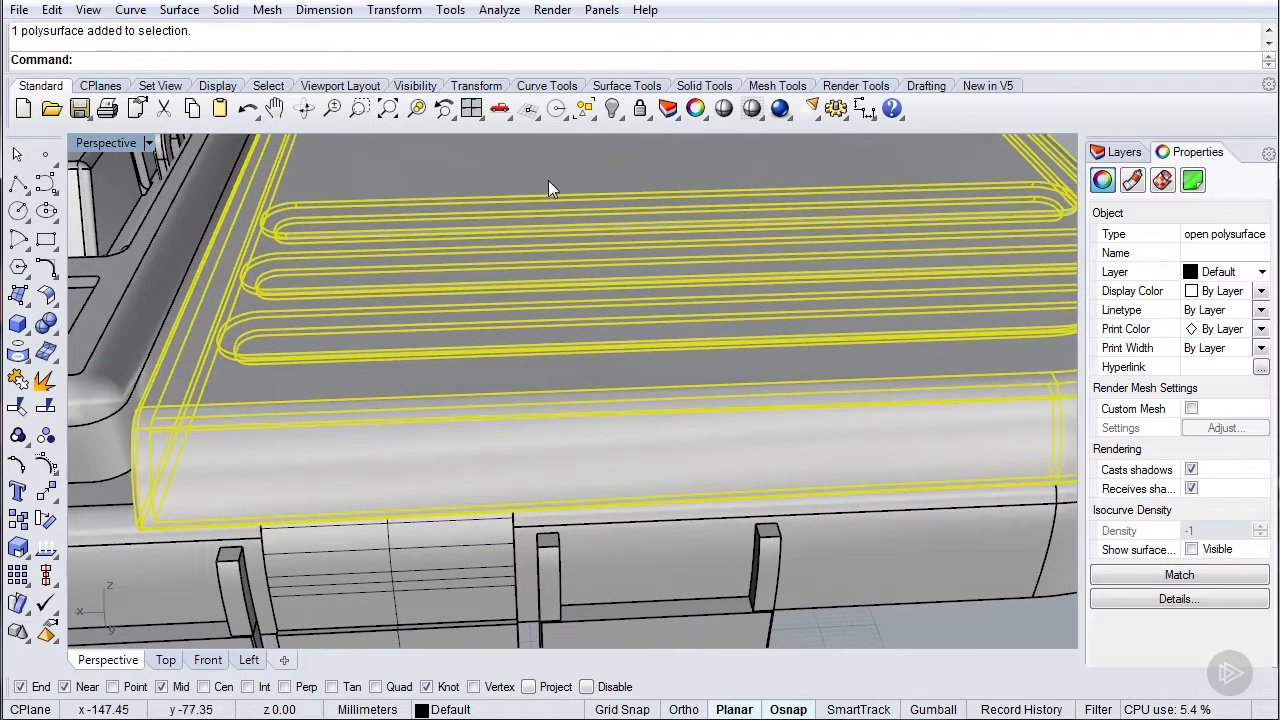
- Hide all parts except the selected slotted panel and check its straight side from above
{"action": "left_click", "coordinate": [613, 108]}
{"action": "left_click", "coordinate": [694, 144]}
{"action": "double_click", "coordinate": [125, 151]}
{"action": "scroll", "coordinate": [262, 225], "scroll_direction": "down", "scroll_amount": 6}
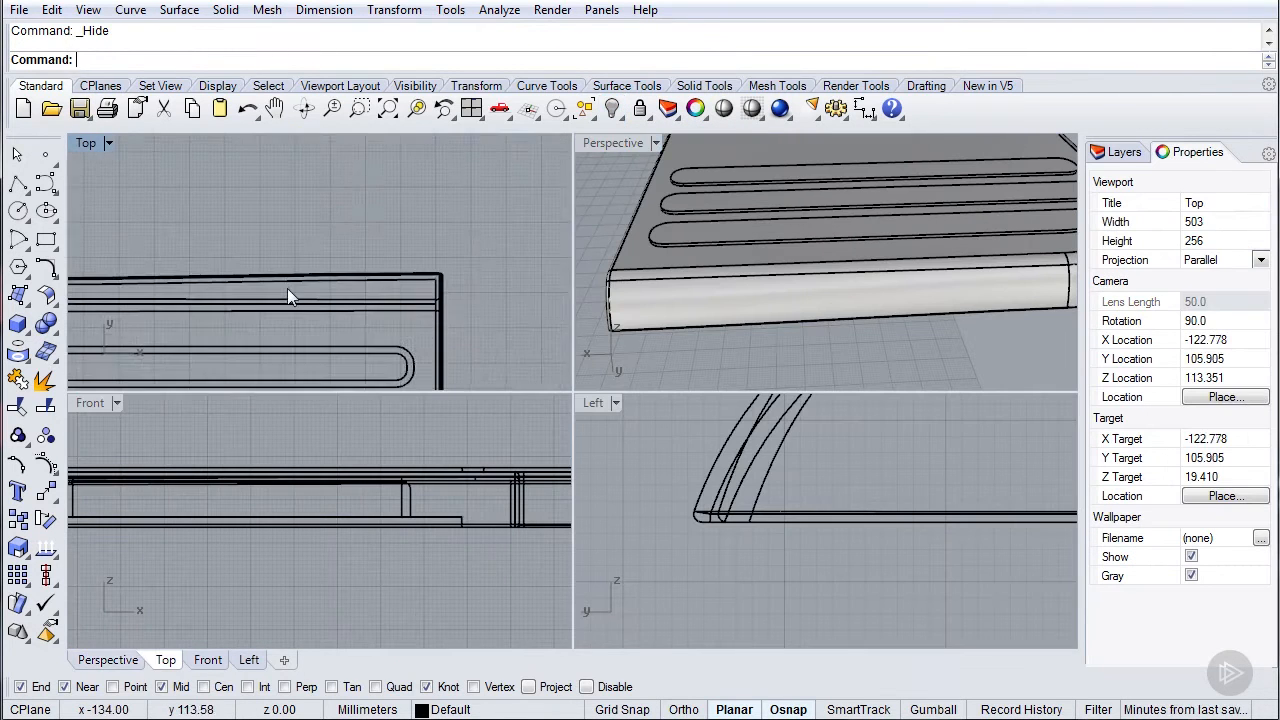
{"action": "right_click_drag", "start_coordinate": [356, 234], "coordinate": [451, 183]}
{"action": "double_click", "coordinate": [86, 143]}
{"action": "scroll", "coordinate": [470, 260], "scroll_direction": "up", "scroll_amount": 5}
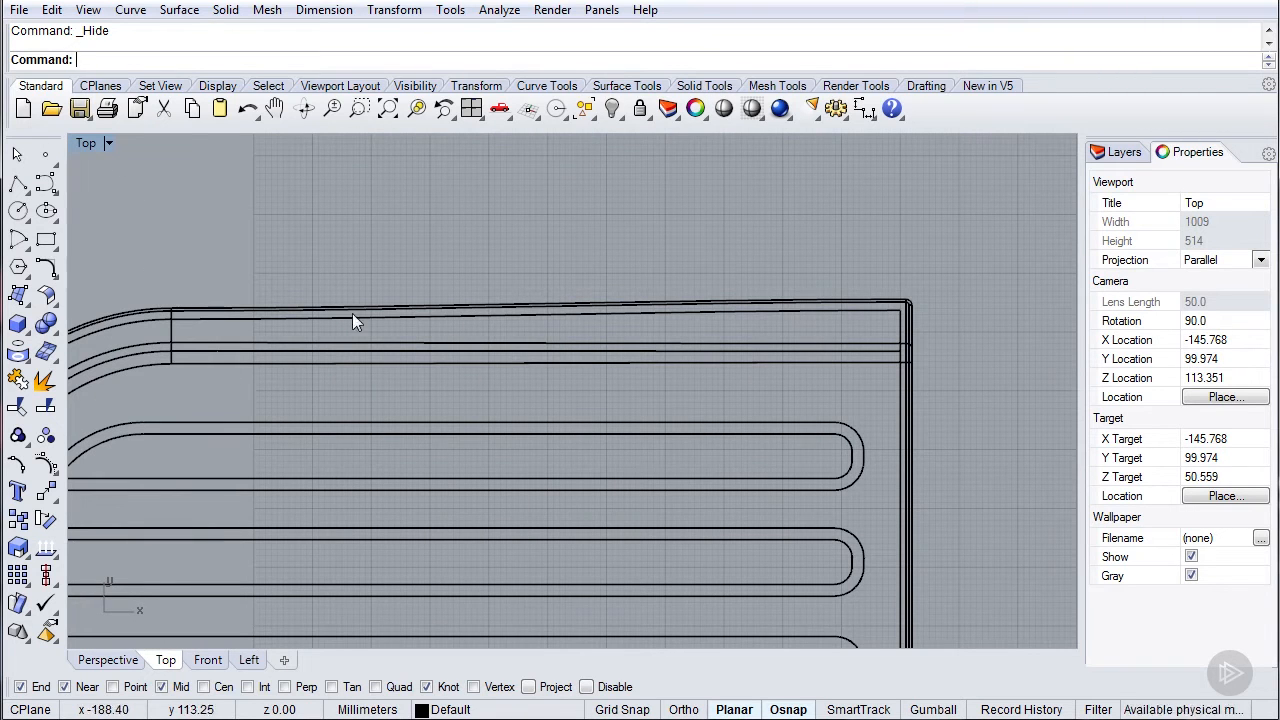
{"action": "double_click", "coordinate": [88, 146]}
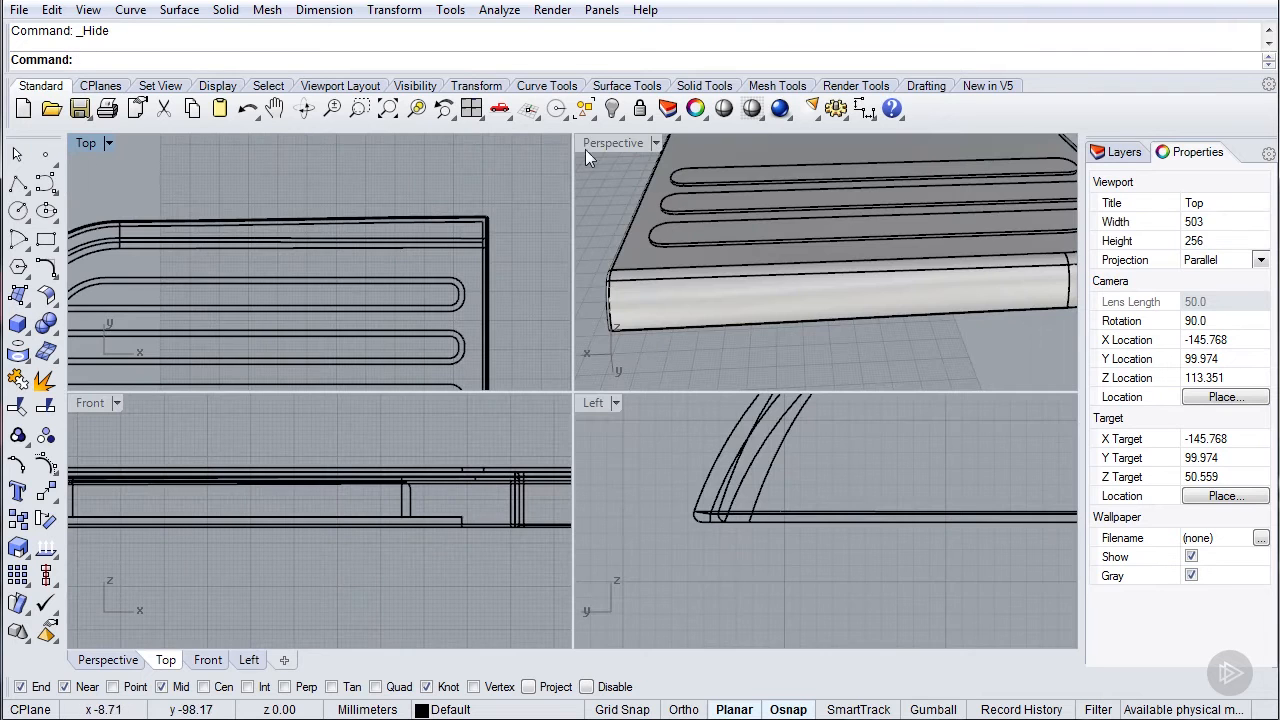
- Explode the slotted panel into separate surfaces
{"action": "double_click", "coordinate": [592, 145]}
{"action": "right_click_drag", "start_coordinate": [584, 146], "coordinate": [456, 479]}
{"action": "left_click", "coordinate": [456, 479]}
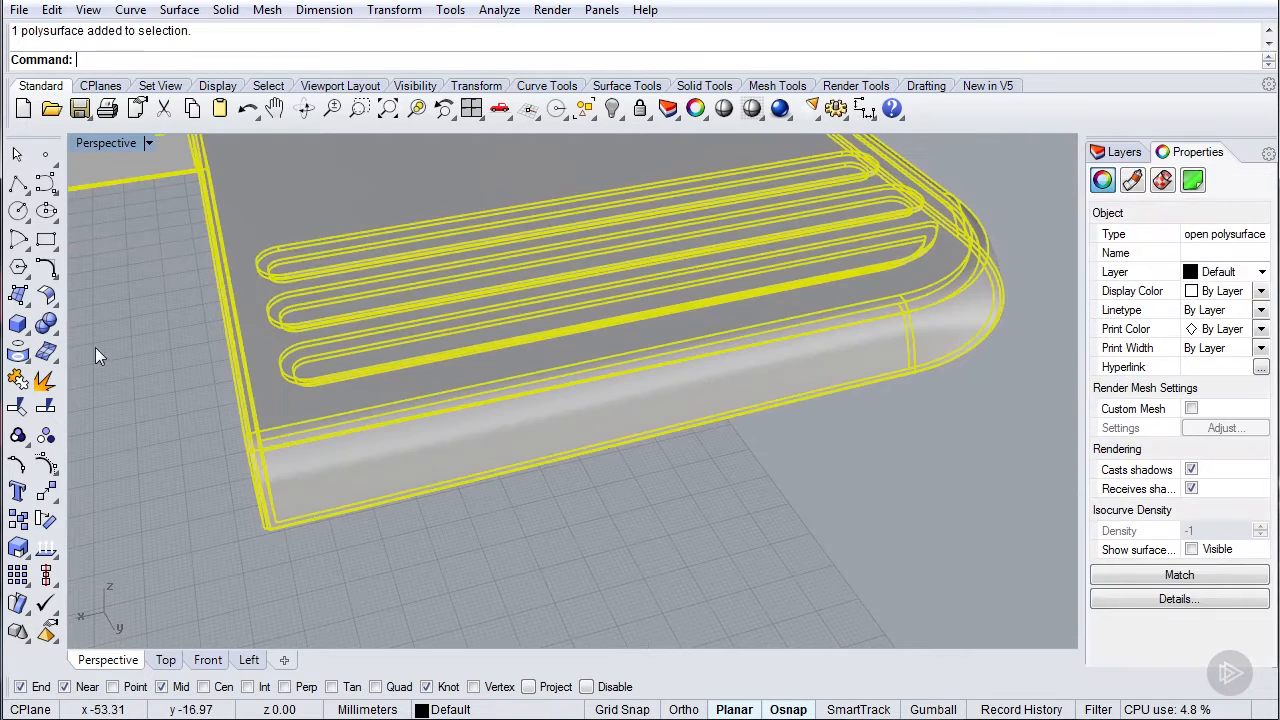
{"action": "left_click", "coordinate": [45, 379]}
- Draw a straight line about 125 mm long parallel to the X axis, from the seam's lower end along the side to the square corner
{"action": "right_click_drag", "start_coordinate": [288, 380], "coordinate": [528, 371]}
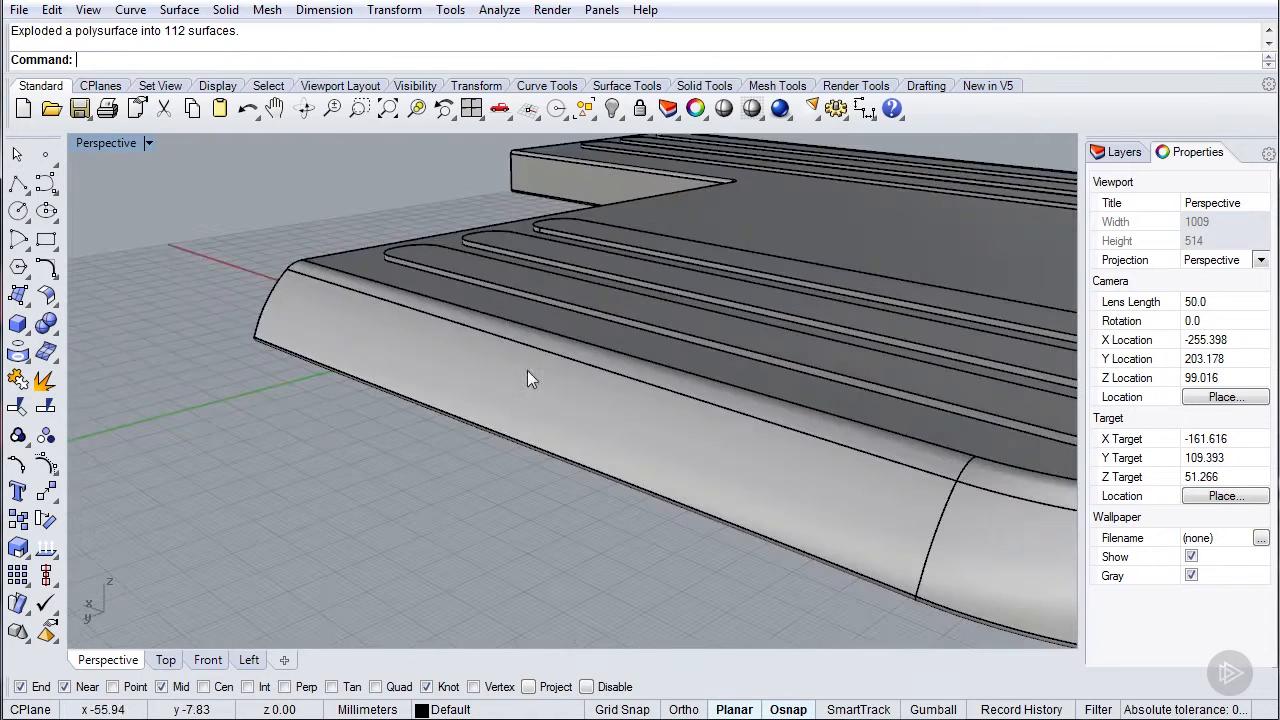
{"action": "left_click", "coordinate": [18, 183]}
{"action": "left_click", "coordinate": [910, 595]}
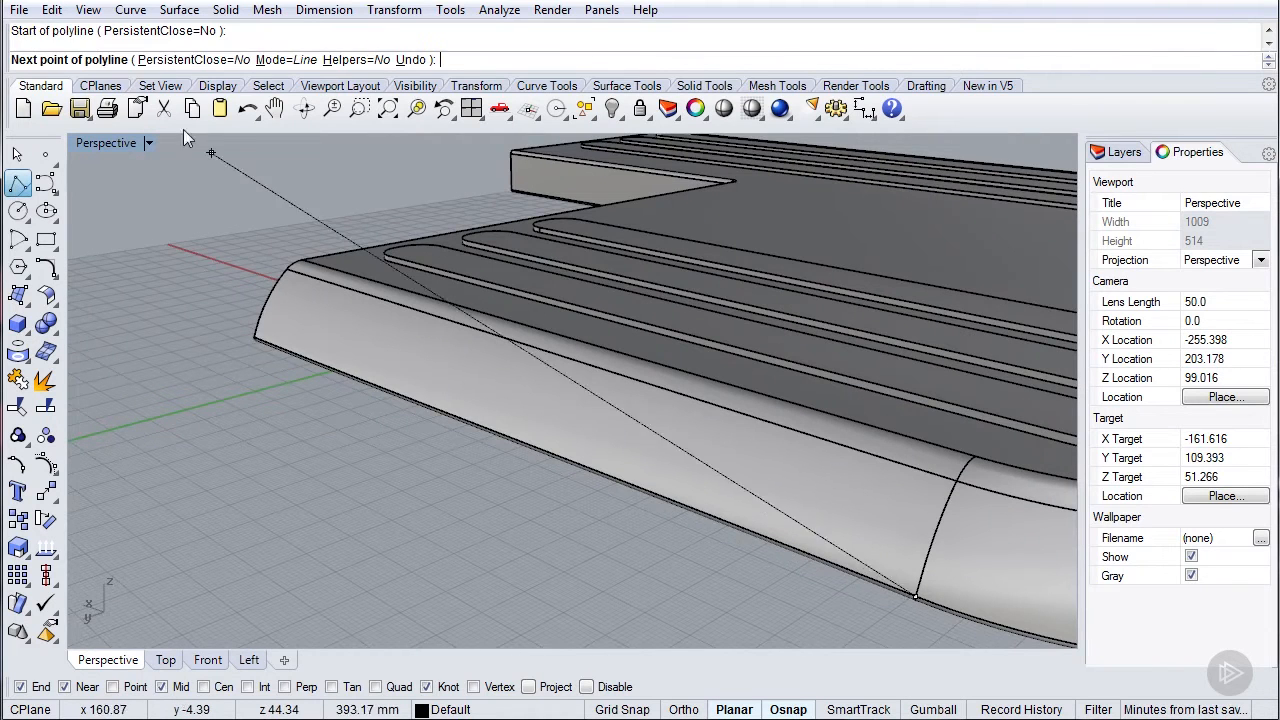
{"action": "double_click", "coordinate": [95, 145]}
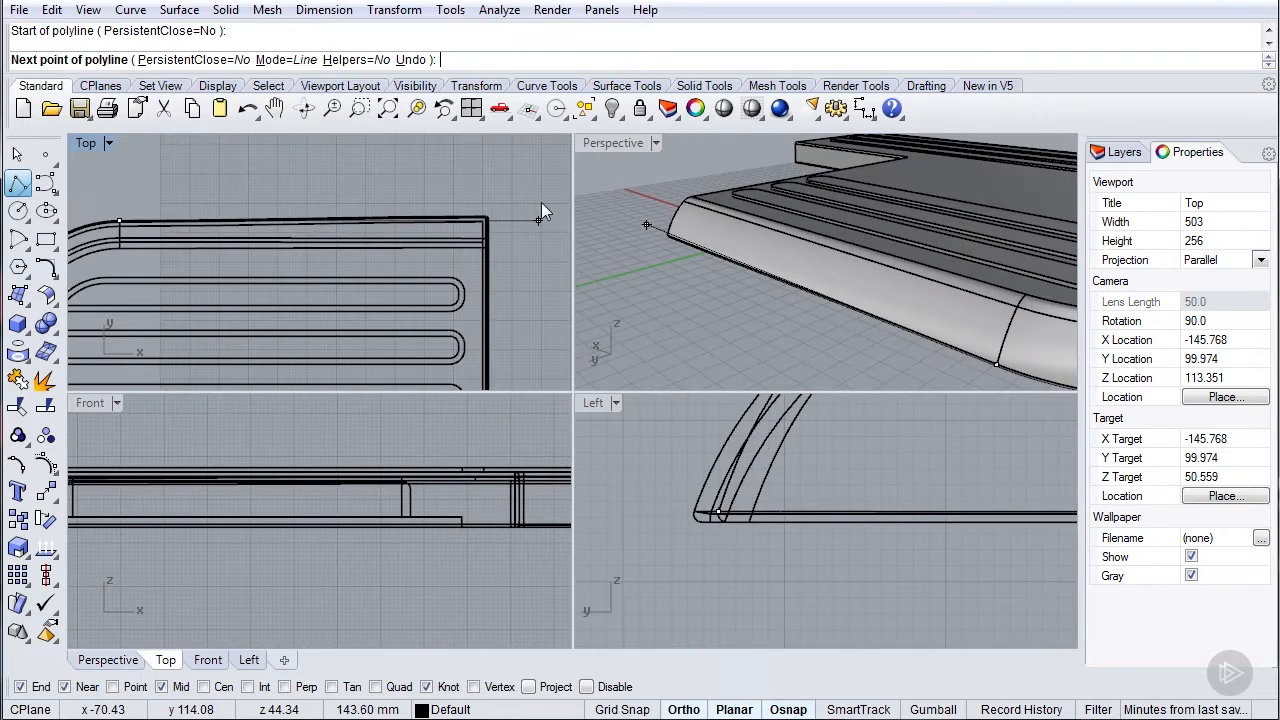
{"action": "scroll", "coordinate": [490, 216], "scroll_direction": "up", "scroll_amount": 2}
{"action": "scroll", "coordinate": [486, 211], "scroll_direction": "up", "scroll_amount": 5}
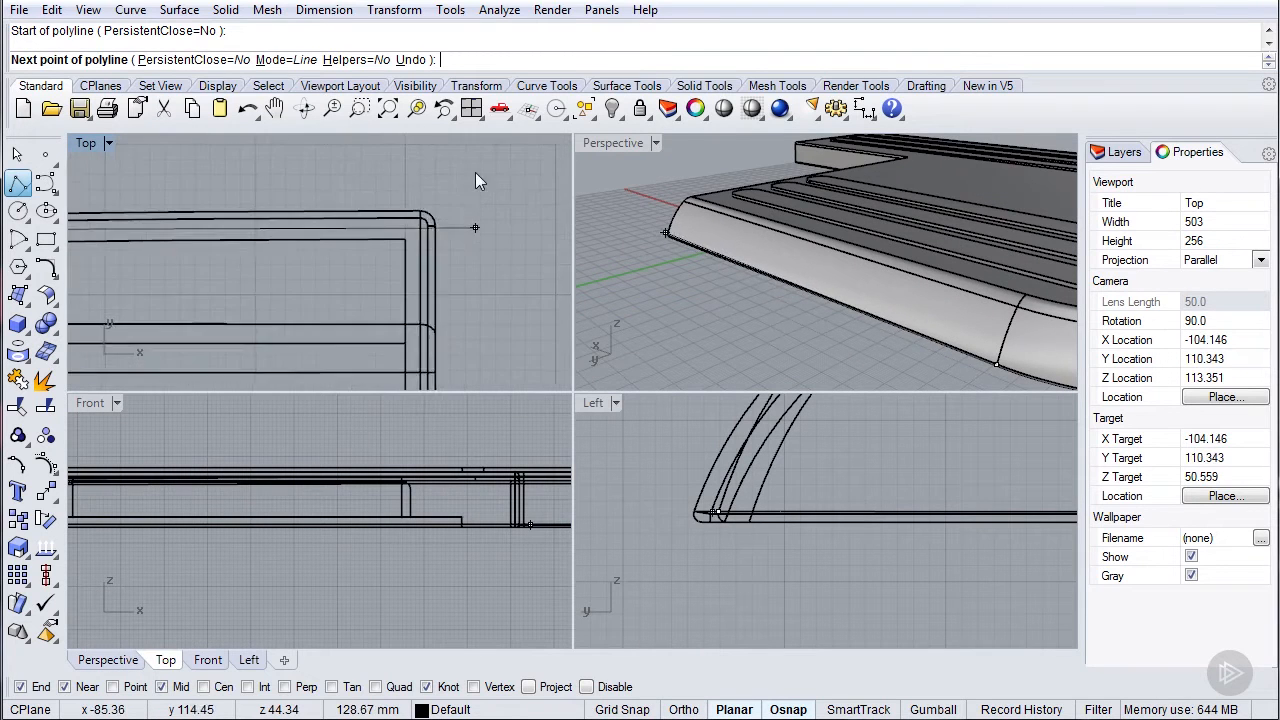
{"action": "right_click_drag", "start_coordinate": [495, 209], "coordinate": [529, 182]}
{"action": "right_click_drag", "start_coordinate": [777, 233], "coordinate": [936, 233]}
{"action": "right_click_drag", "start_coordinate": [655, 273], "coordinate": [889, 252], "text": "shift"}
{"action": "scroll", "coordinate": [814, 214], "scroll_direction": "up", "scroll_amount": 6}
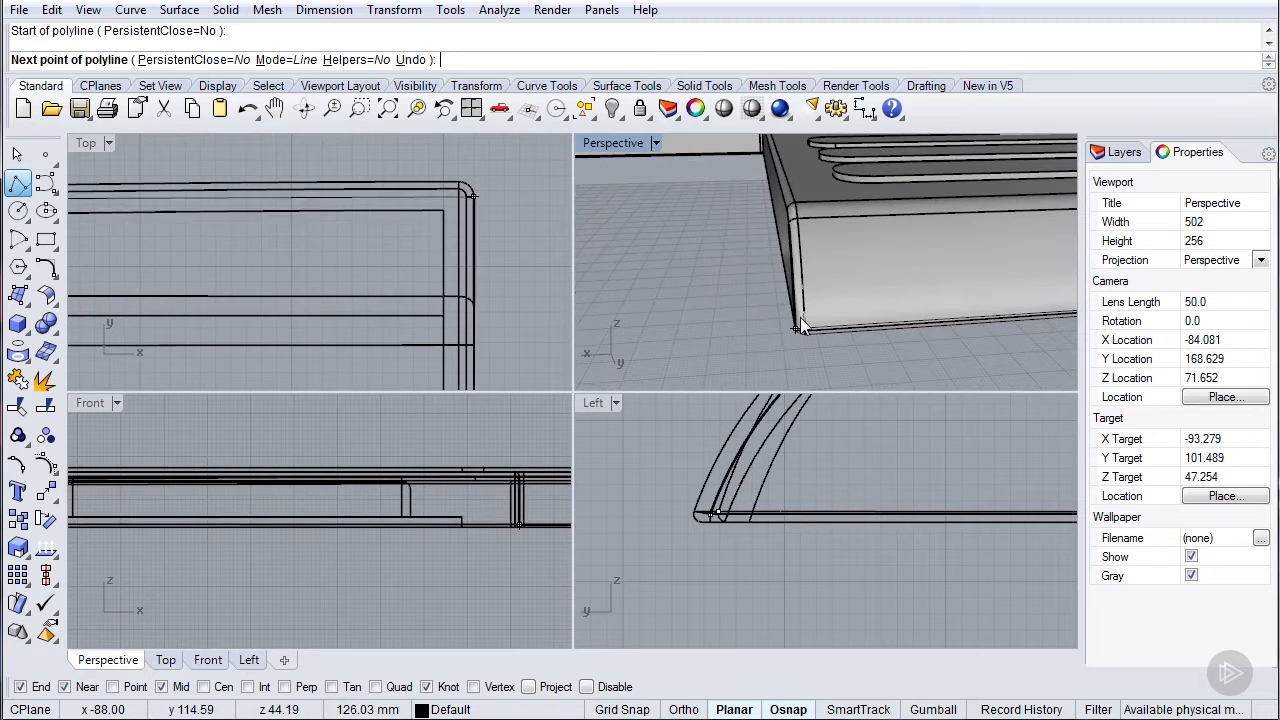
{"action": "right_click_drag", "start_coordinate": [492, 250], "coordinate": [440, 283]}
{"action": "scroll", "coordinate": [497, 234], "scroll_direction": "up", "scroll_amount": 6}
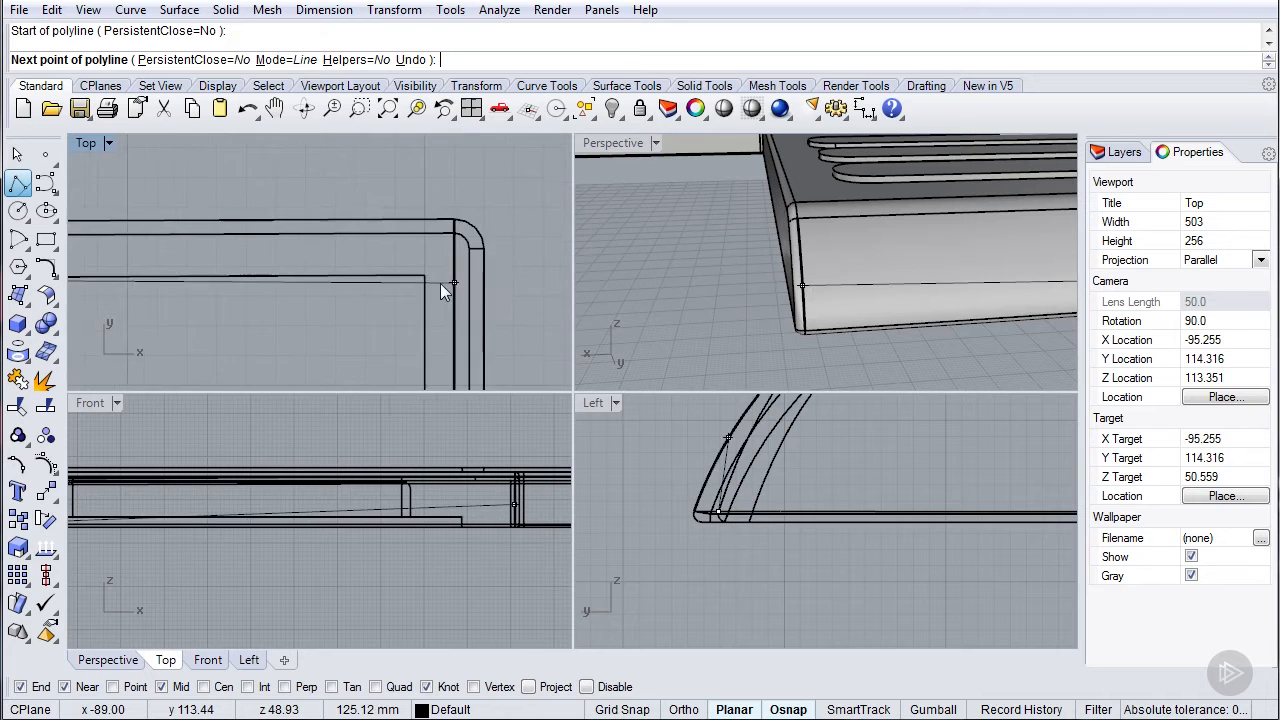
{"action": "scroll", "coordinate": [448, 266], "scroll_direction": "up", "scroll_amount": 5}
{"action": "scroll", "coordinate": [442, 264], "scroll_direction": "up", "scroll_amount": 5}
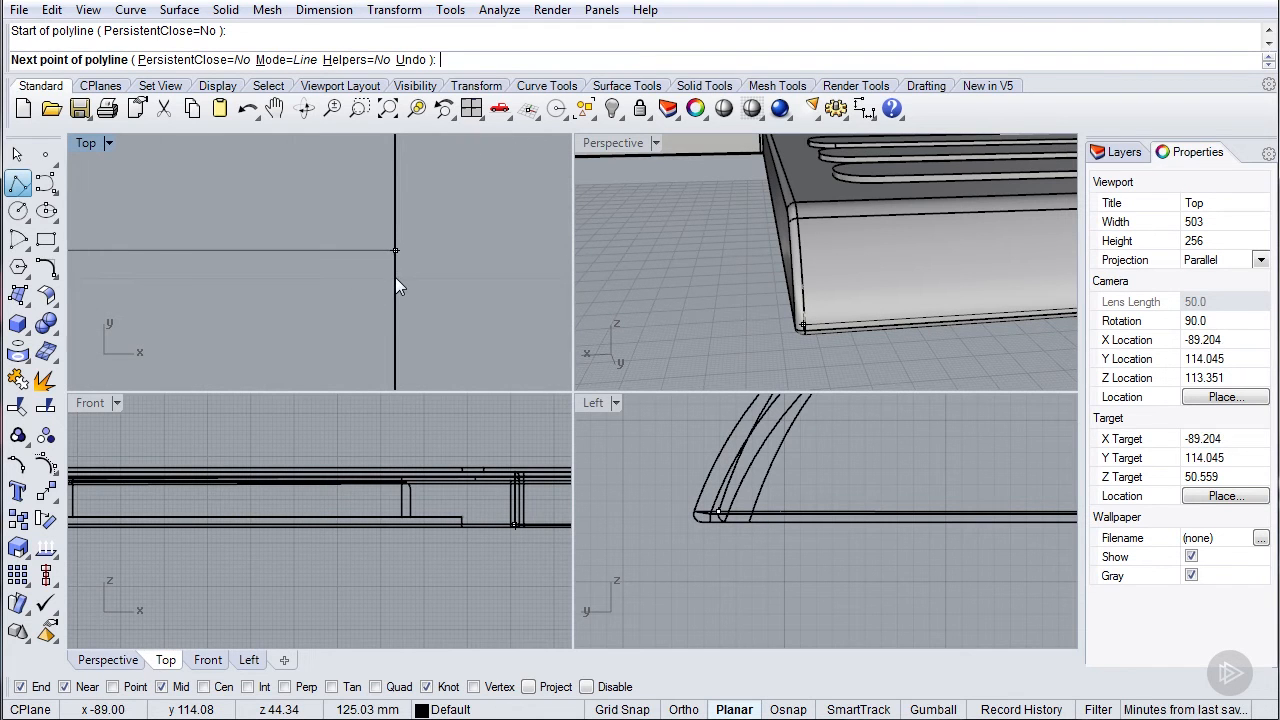
{"action": "left_click", "coordinate": [395, 277]}
{"action": "key", "text": "Return"}
- Delete the long curved side surface between the rounded end and the square corner
{"action": "left_click", "coordinate": [607, 147]}
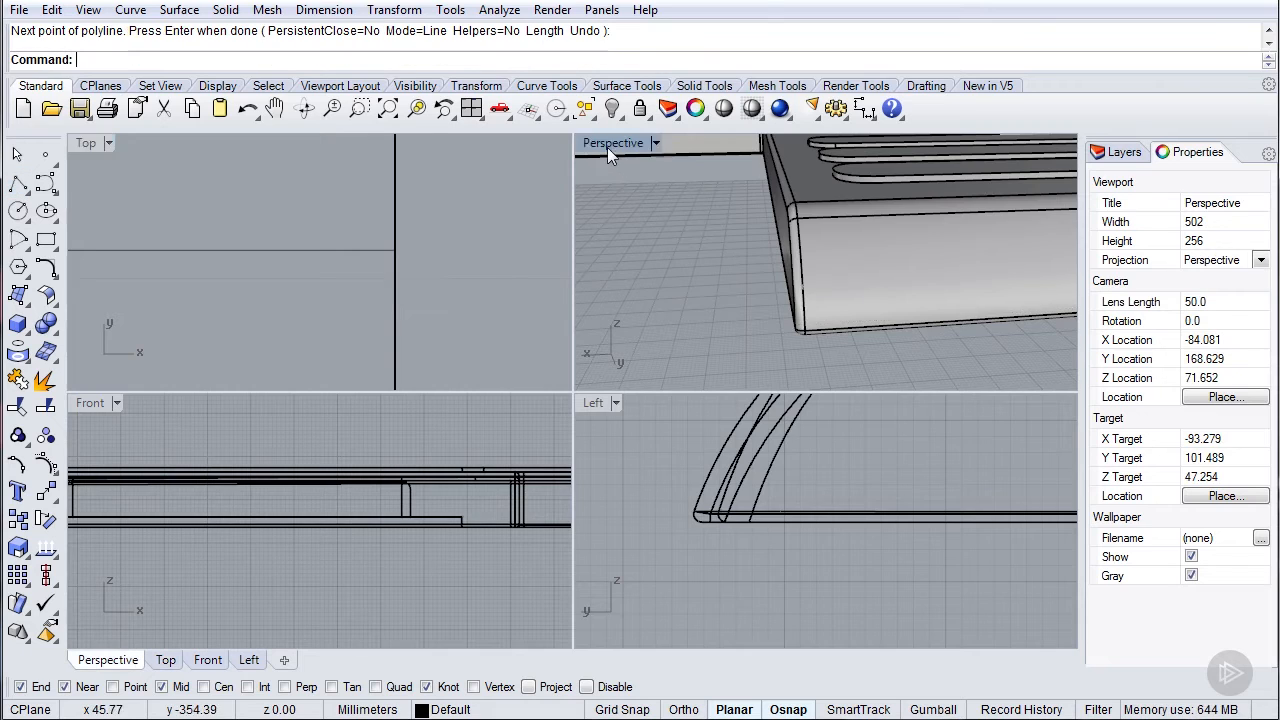
{"action": "double_click", "coordinate": [607, 147]}
{"action": "scroll", "coordinate": [649, 259], "scroll_direction": "down", "scroll_amount": 6}
{"action": "right_click_drag", "start_coordinate": [500, 342], "coordinate": [607, 352]}
{"action": "left_click", "coordinate": [574, 343]}
{"action": "key", "text": "Delete"}
- Rebuild the side surface with a two-rail sweep along the opening's upper edge and the drawn line, using the far seam edge as cross section
{"action": "right_click_drag", "start_coordinate": [769, 293], "coordinate": [440, 416]}
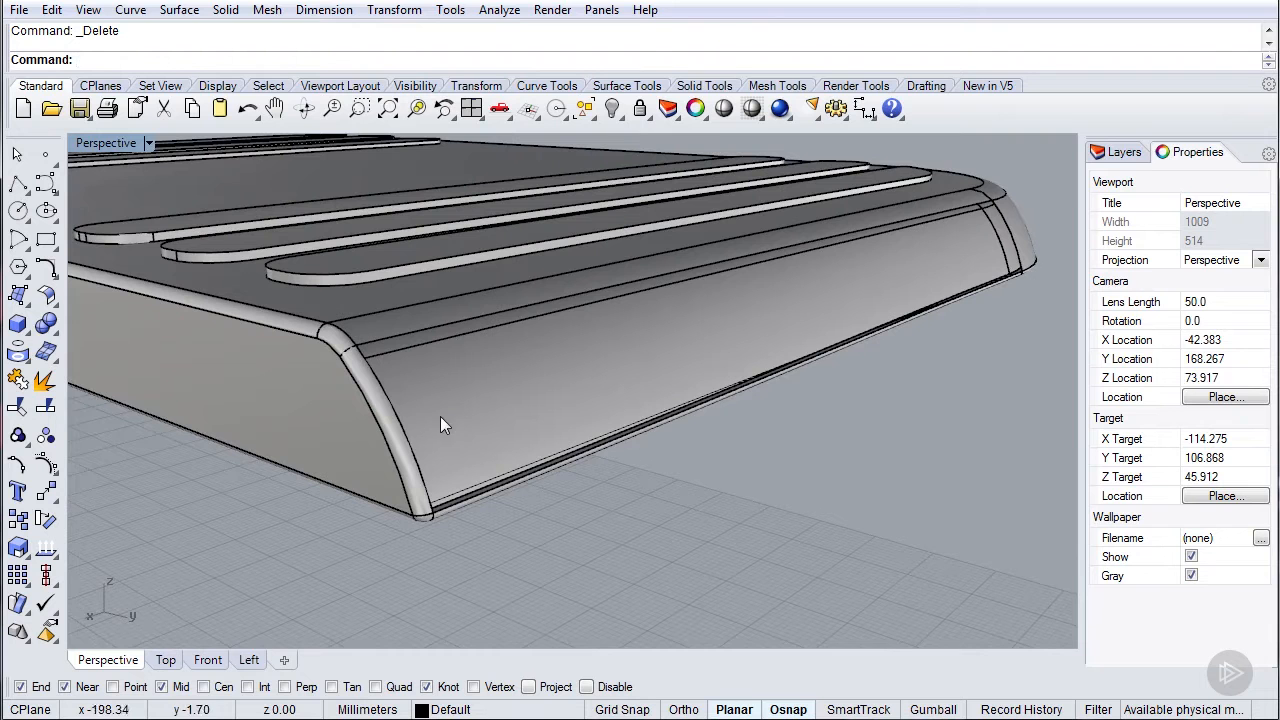
{"action": "left_click", "coordinate": [17, 300]}
{"action": "left_click", "coordinate": [103, 396]}
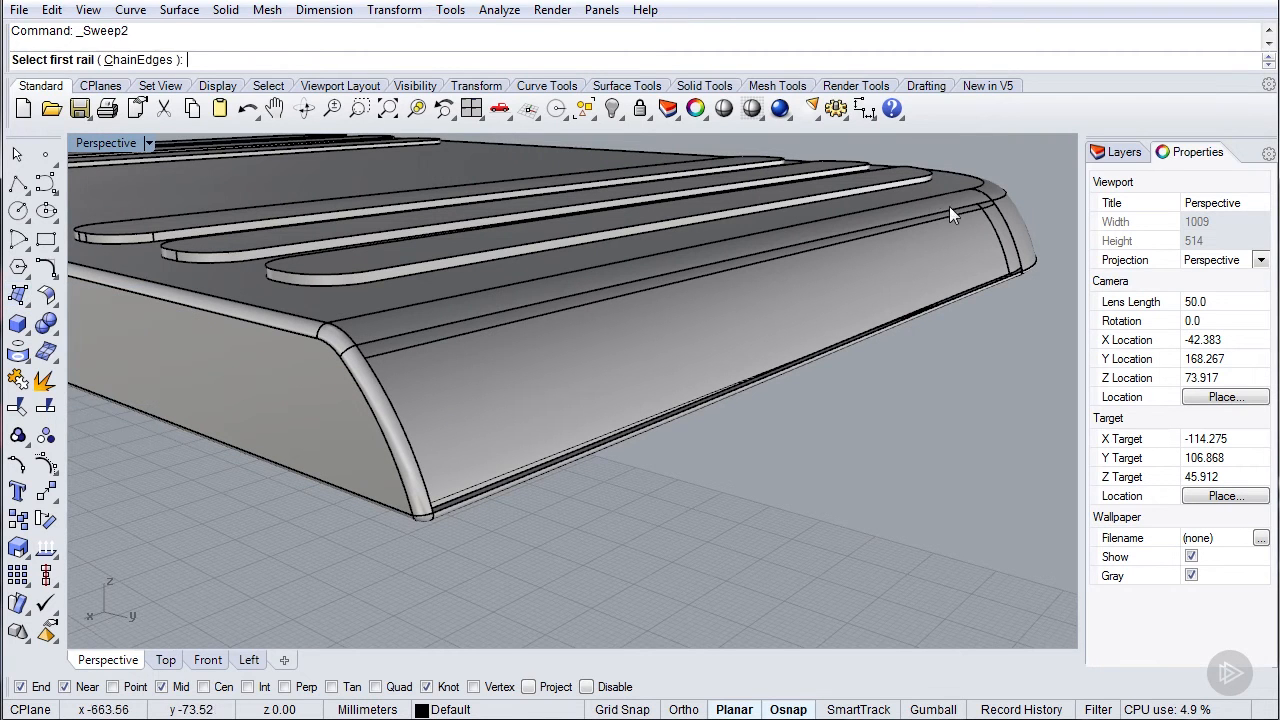
{"action": "left_click", "coordinate": [948, 210]}
{"action": "left_click", "coordinate": [583, 450]}
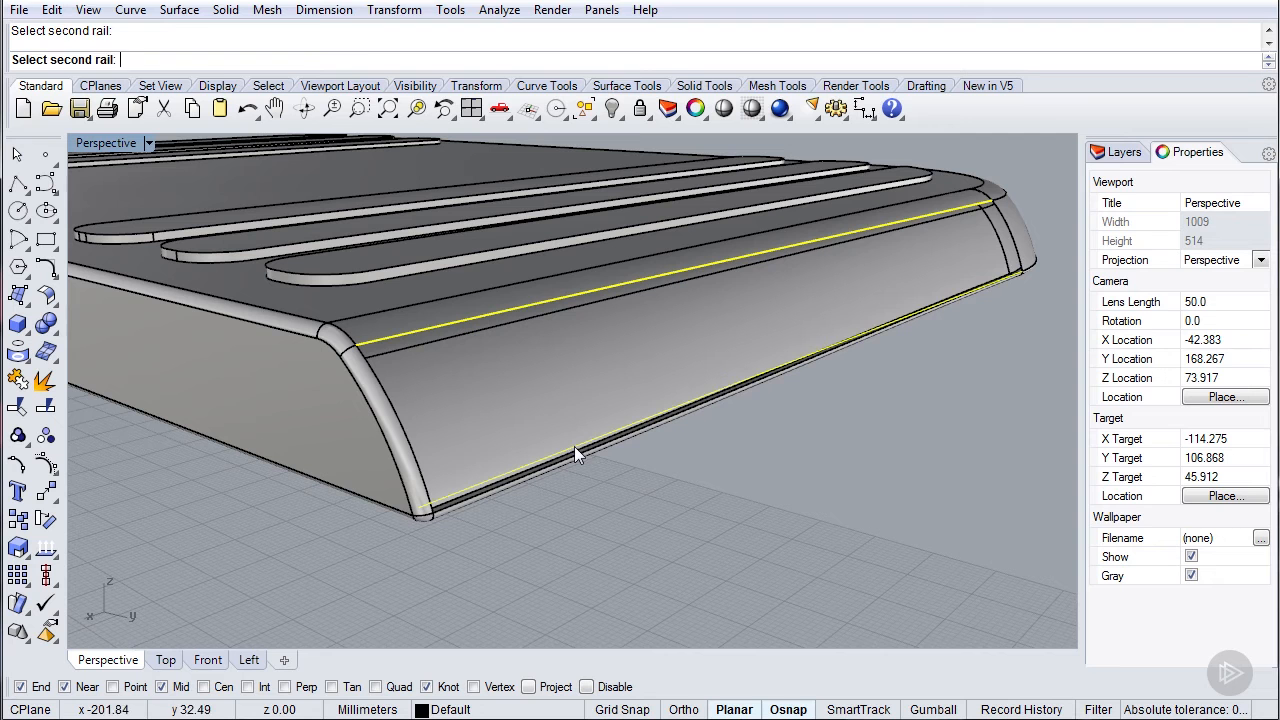
{"action": "left_click", "coordinate": [1016, 255]}
{"action": "key", "text": "Return"}
{"action": "key", "text": "Return"}
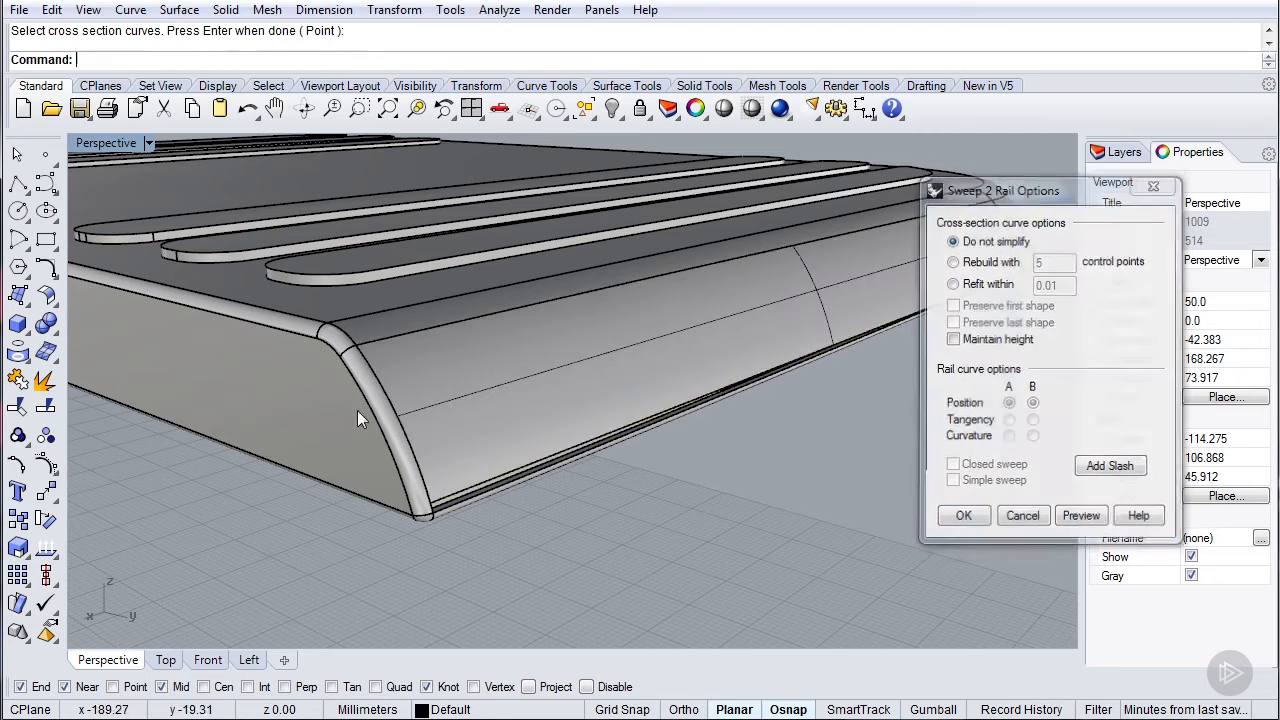
- Delete the rounded edge surface between the side and the end face, and the narrow strip along the lower edge
{"action": "right_click_drag", "start_coordinate": [357, 410], "coordinate": [497, 343]}
{"action": "left_click", "coordinate": [441, 423]}
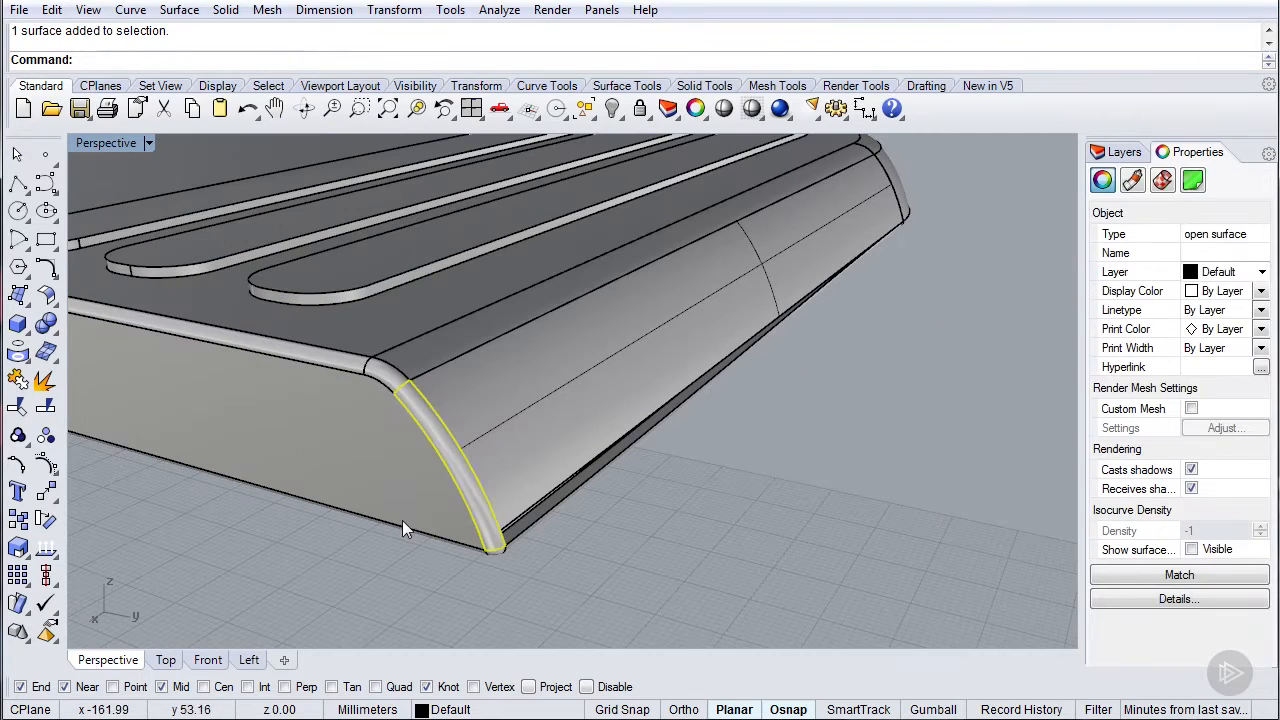
{"action": "key", "text": "Delete"}
{"action": "right_click_drag", "start_coordinate": [434, 384], "coordinate": [395, 523]}
{"action": "left_click", "coordinate": [352, 508]}
{"action": "key", "text": "Delete"}
- Sweep a new narrow strip along the lower edge of the rebuilt side surface
{"action": "right_click_drag", "start_coordinate": [630, 357], "coordinate": [666, 328]}
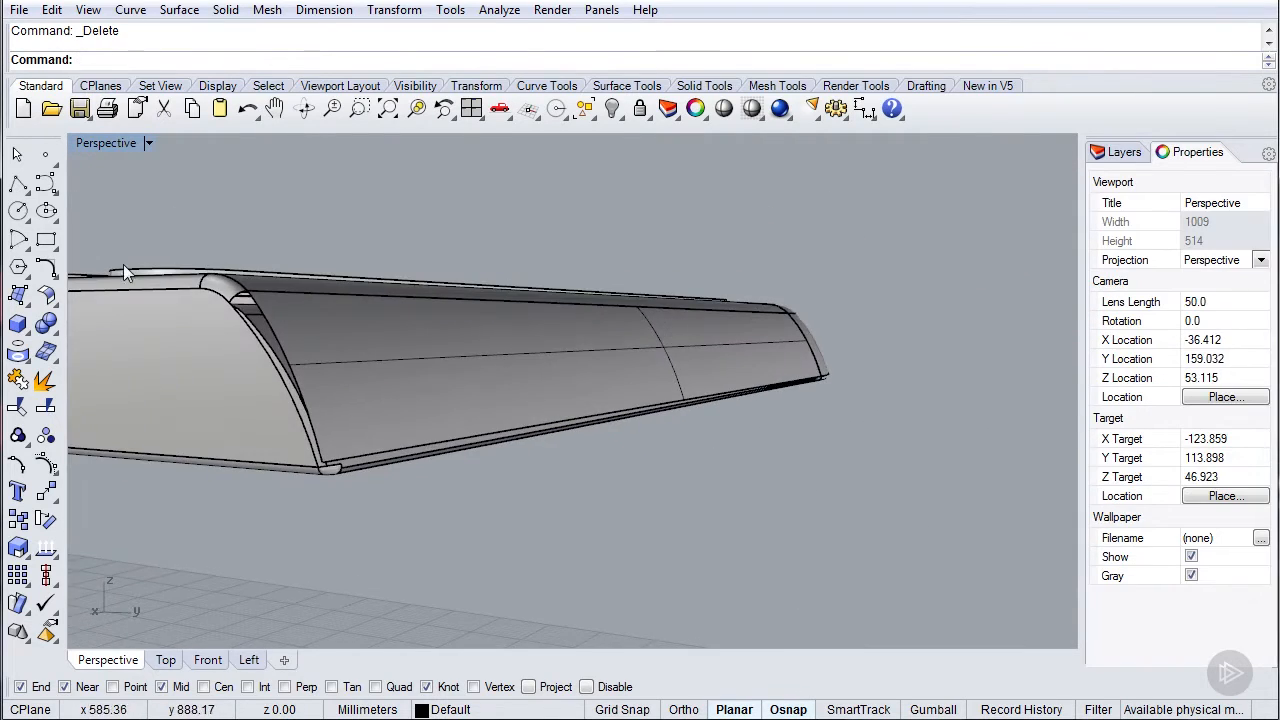
{"action": "left_click", "coordinate": [18, 293]}
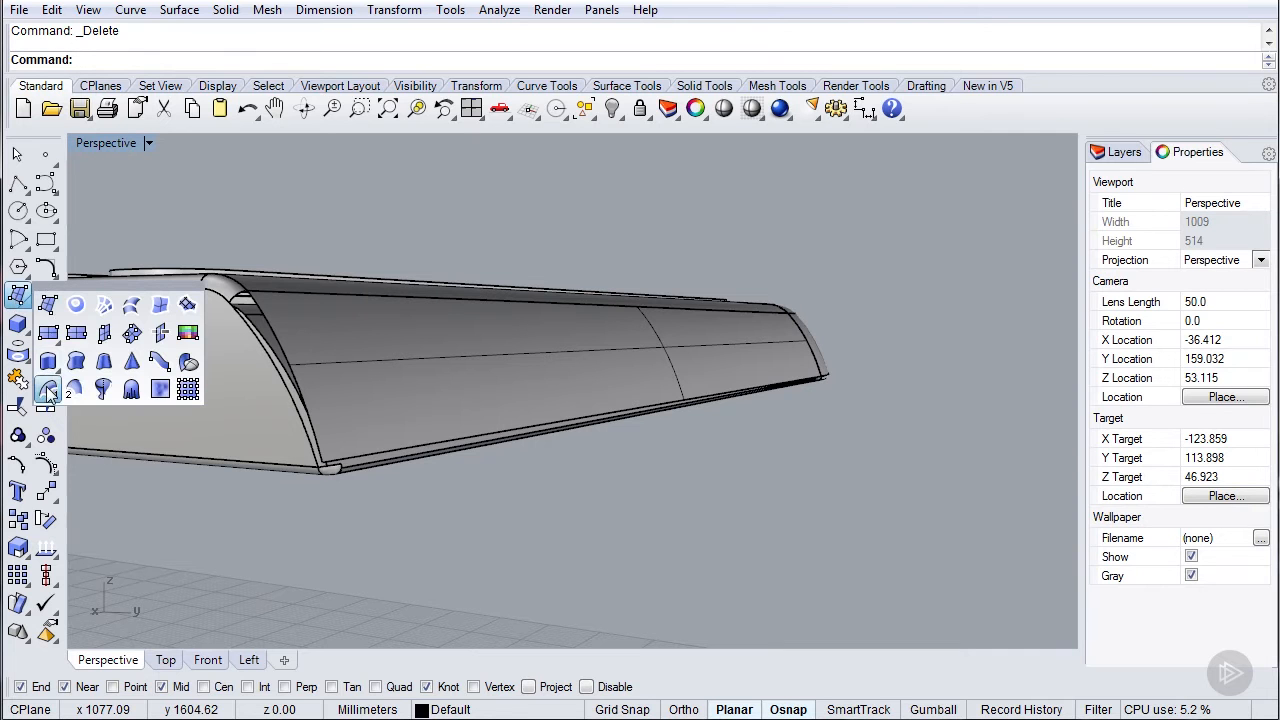
{"action": "left_click", "coordinate": [48, 392]}
{"action": "left_click", "coordinate": [384, 448]}
{"action": "left_click", "coordinate": [460, 500]}
{"action": "right_click_drag", "start_coordinate": [805, 420], "coordinate": [866, 440]}
{"action": "left_click", "coordinate": [861, 432]}
{"action": "key", "text": "Return"}
{"action": "key", "text": "Return"}
{"action": "key", "text": "Return"}
- Cut the flat rim surface from the panel's underside
{"action": "right_click_drag", "start_coordinate": [622, 370], "coordinate": [477, 301]}
{"action": "left_click", "coordinate": [470, 401]}
{"action": "key", "text": "Escape"}
{"action": "left_click", "coordinate": [518, 347]}
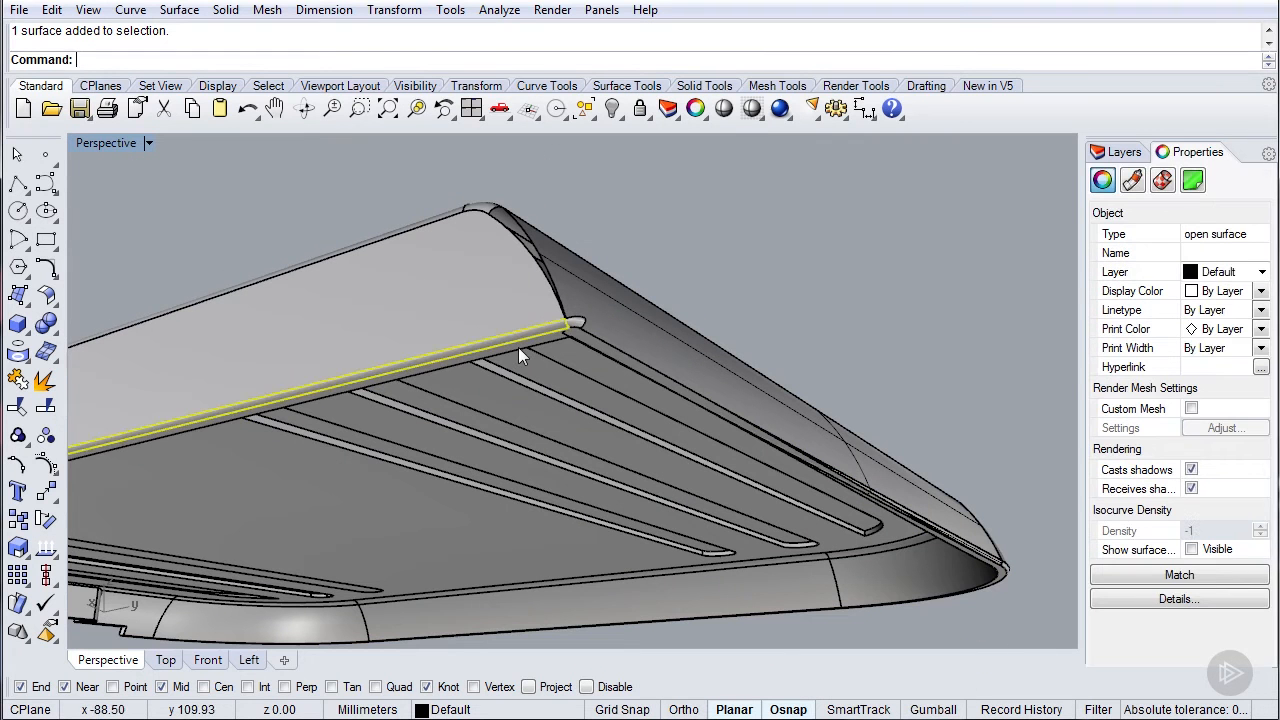
{"action": "left_click", "coordinate": [519, 354]}
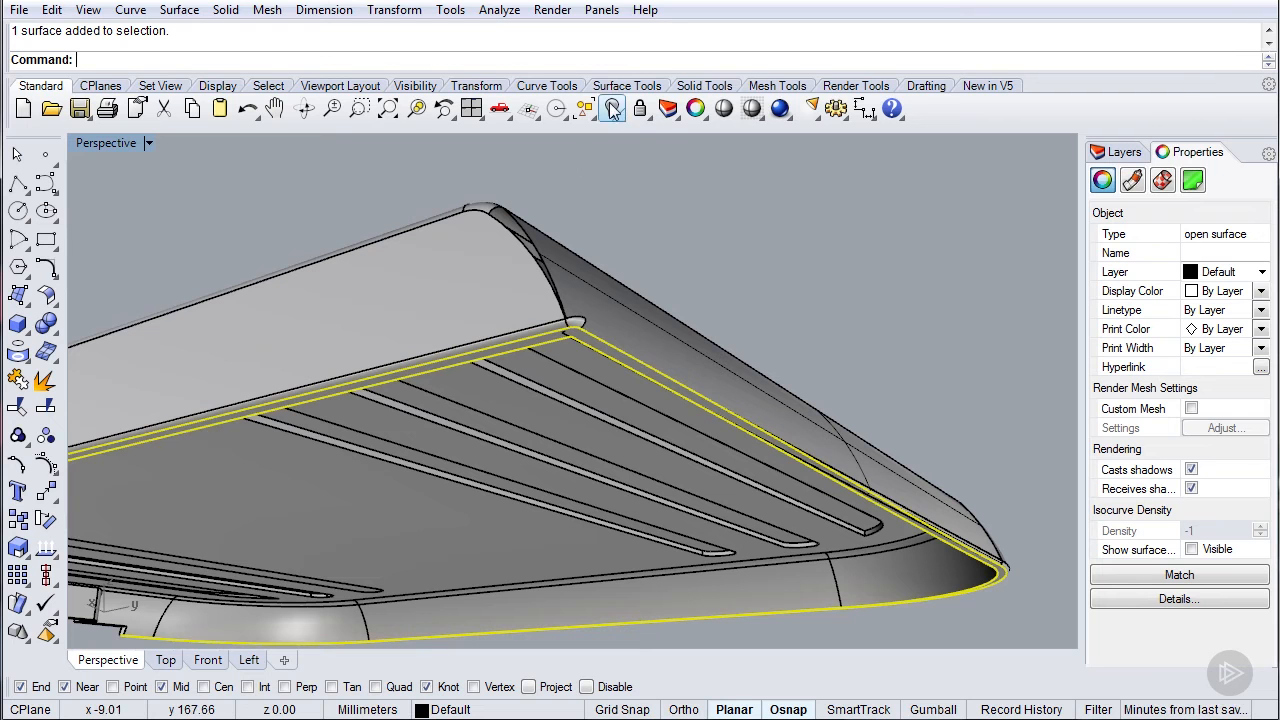
{"action": "key", "text": "ctrl+x"}
- Duplicate the edge of the rebuilt side surface next to the end face as a curve
{"action": "right_click_drag", "start_coordinate": [471, 301], "coordinate": [606, 357]}
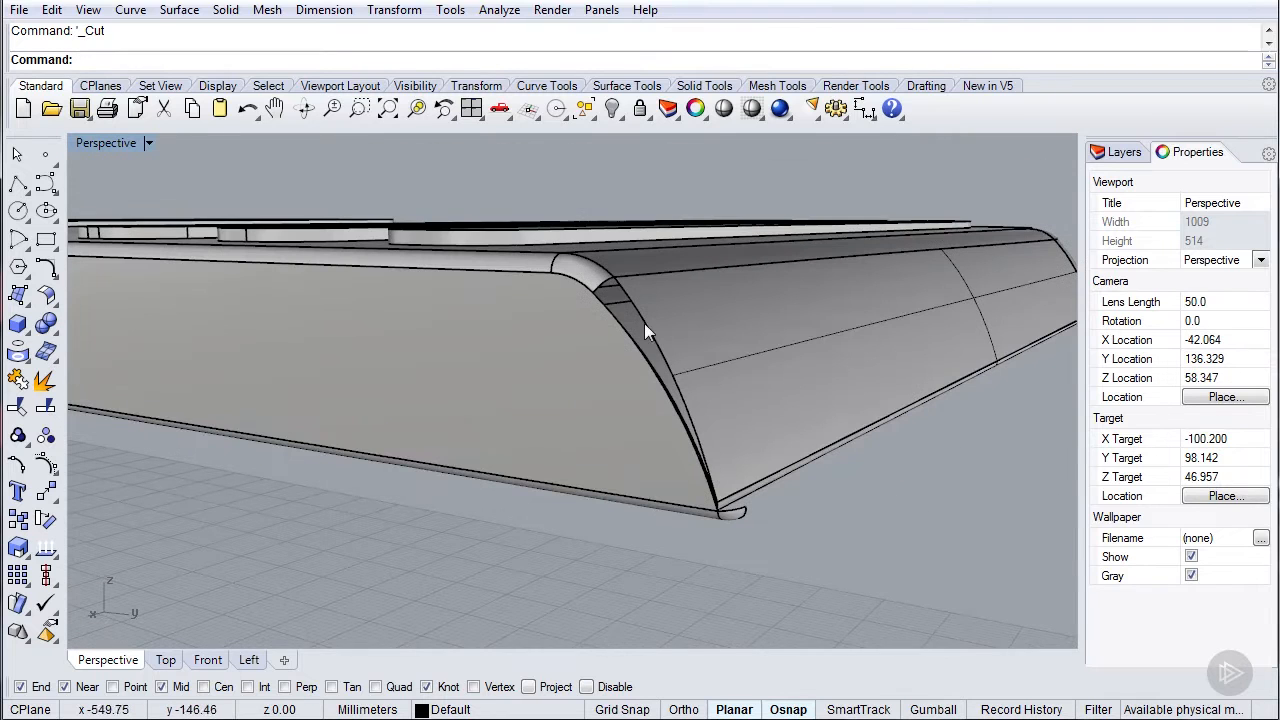
{"action": "left_click", "coordinate": [18, 352]}
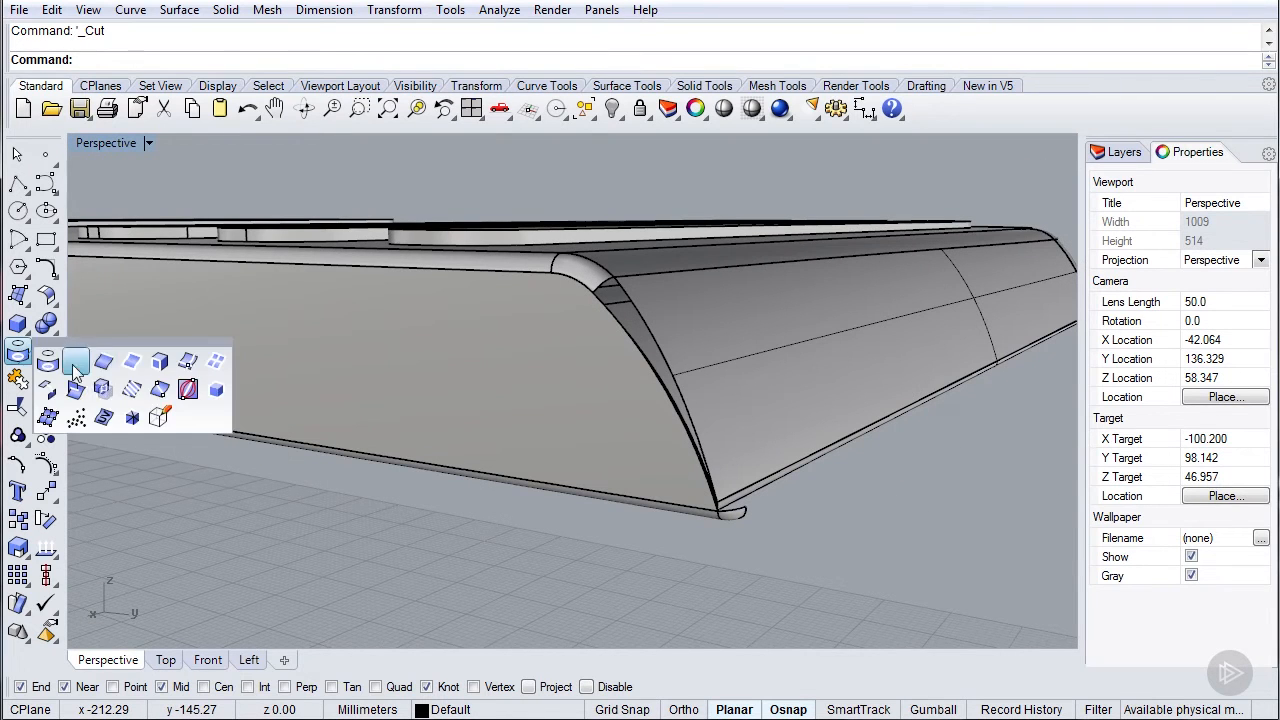
{"action": "left_click", "coordinate": [105, 362]}
{"action": "left_click", "coordinate": [646, 328]}
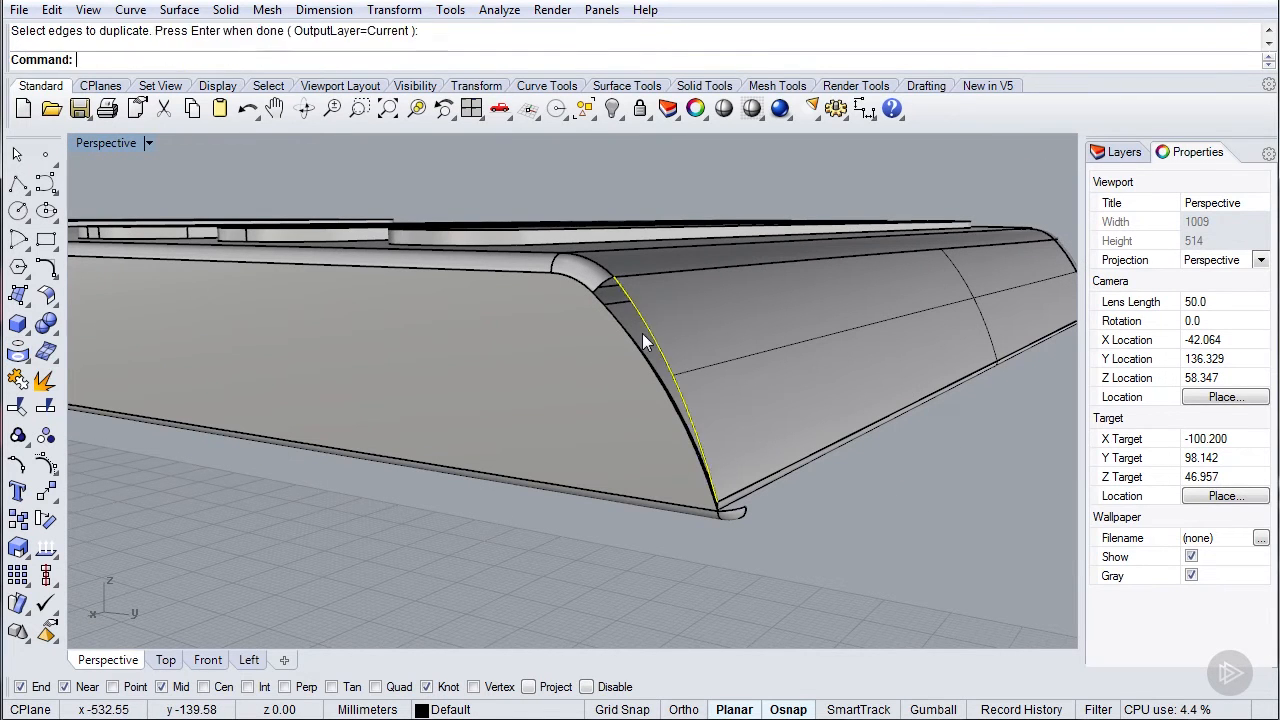
{"action": "key", "text": "Return"}
- Move the duplicated curve from its upper end to the rounded corner surface's inner corner on the end face, about 1.41 mm
{"action": "double_click", "coordinate": [105, 143]}
{"action": "left_click", "coordinate": [578, 418]}
{"action": "right_click_drag", "start_coordinate": [871, 225], "coordinate": [849, 191]}
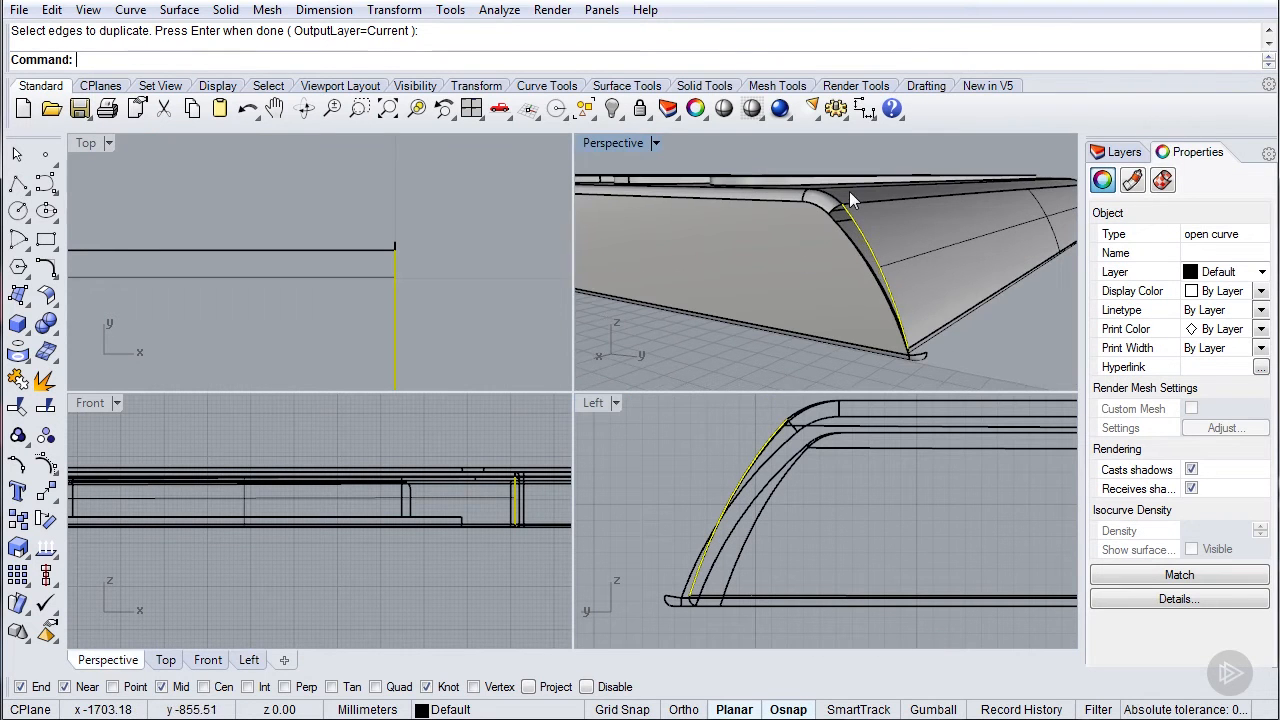
{"action": "type", "text": "Move"}
{"action": "key", "text": "Return"}
{"action": "left_click", "coordinate": [841, 205]}
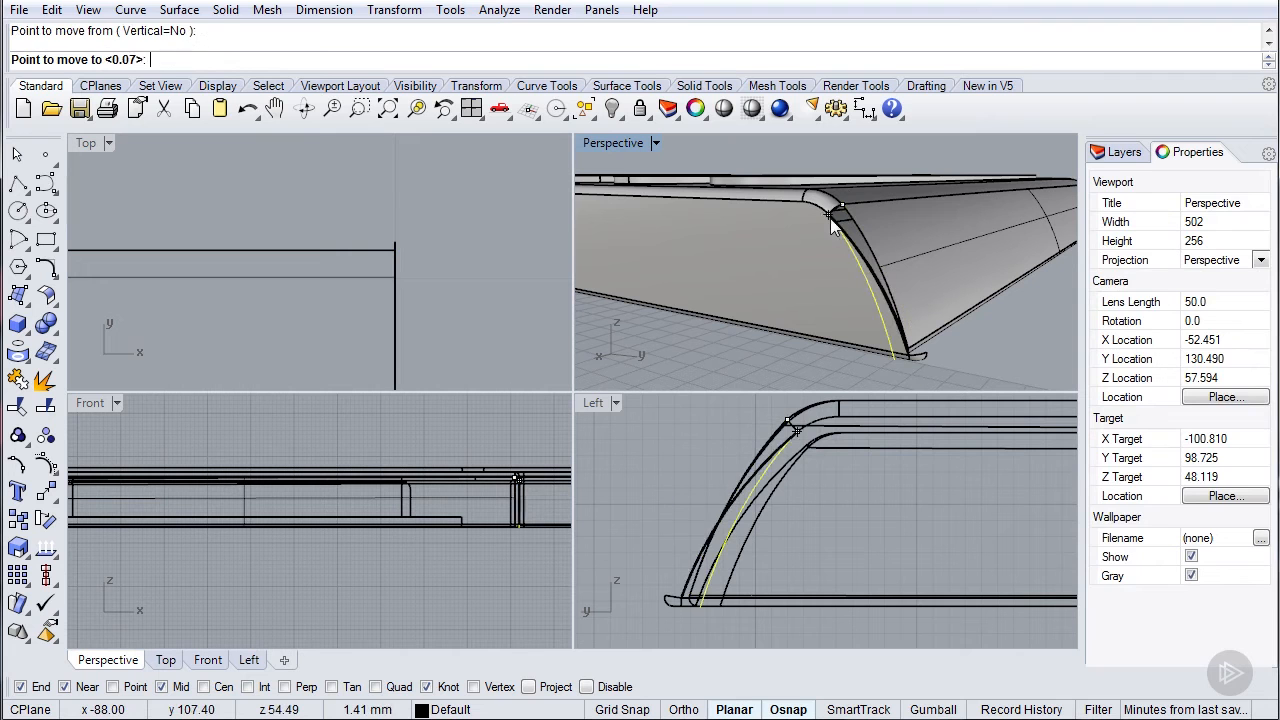
{"action": "left_click", "coordinate": [830, 222]}
- Split the end face with the moved curve and delete the sliver outside it
{"action": "left_click", "coordinate": [812, 258]}
{"action": "type", "text": "Split"}
{"action": "key", "text": "Return"}
{"action": "left_click", "coordinate": [879, 312]}
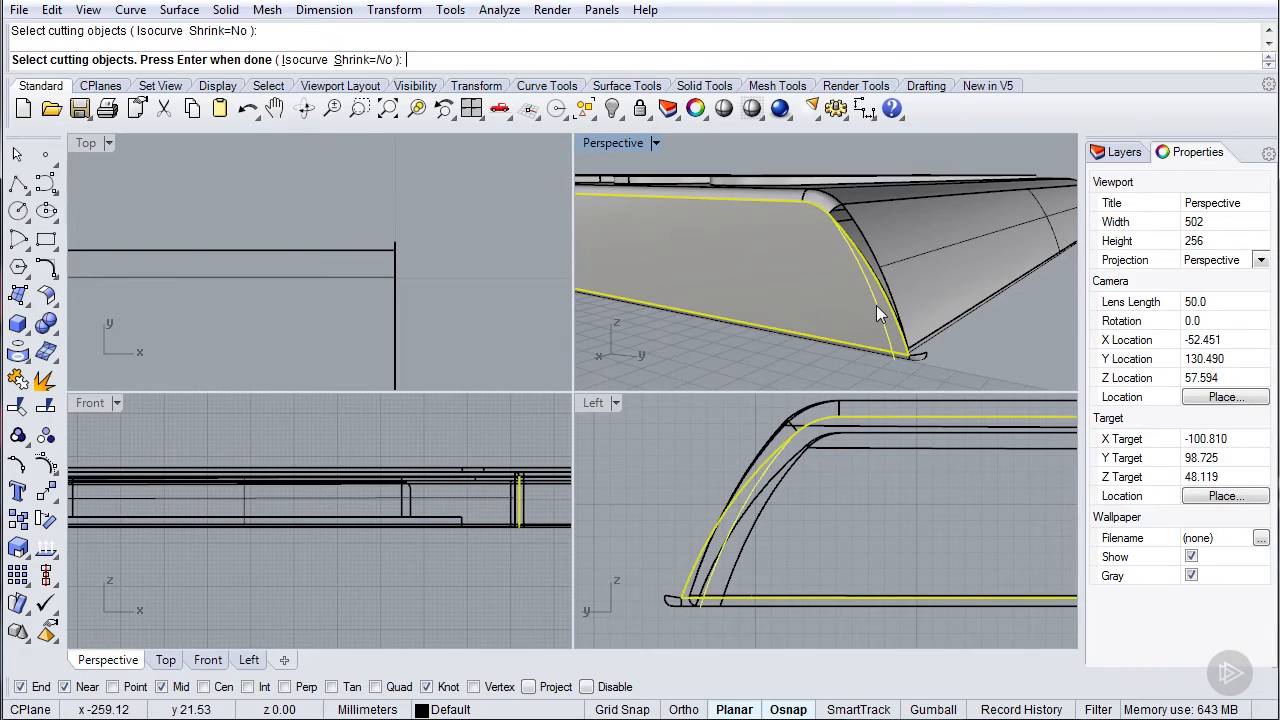
{"action": "right_click", "coordinate": [690, 555]}
{"action": "left_click", "coordinate": [741, 269]}
{"action": "key", "text": "Delete"}
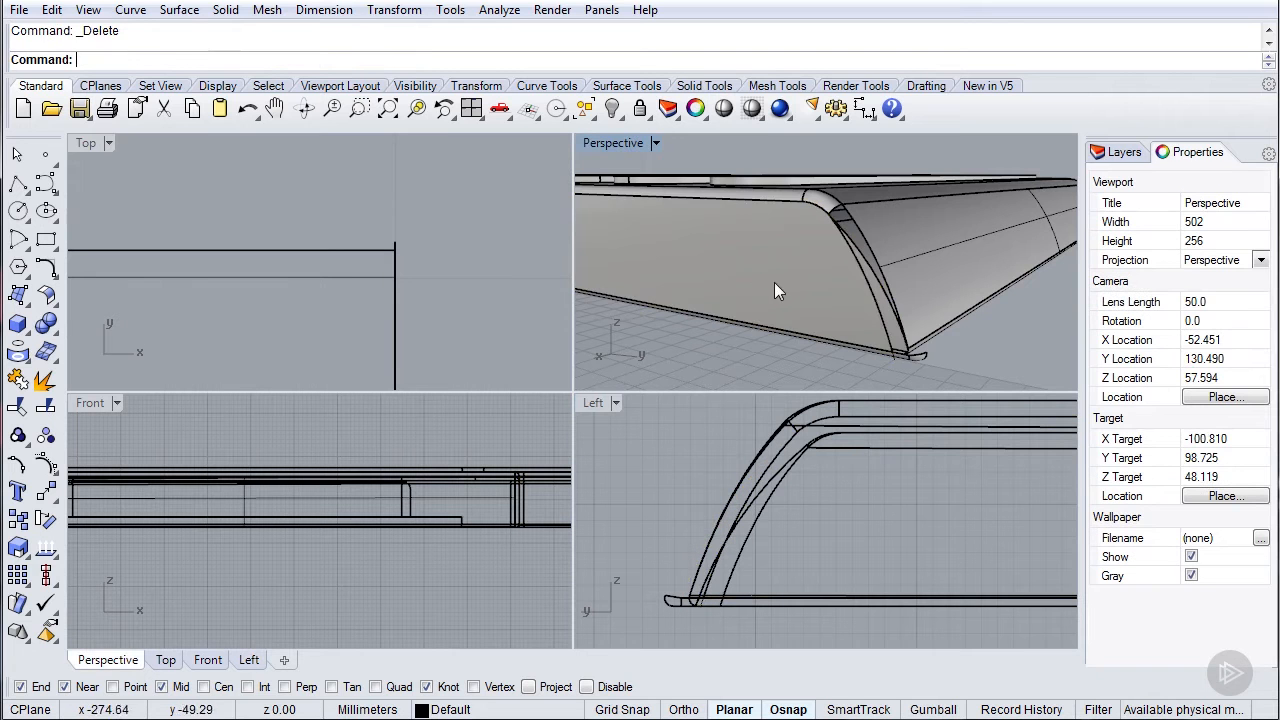
- Delete the small leftover corner surface at the lower end of the end face's curved edge
{"action": "right_click_drag", "start_coordinate": [845, 313], "coordinate": [786, 316]}
{"action": "left_click", "coordinate": [866, 265]}
{"action": "key", "text": "Delete"}
- Split the rounded strip under the end face with the moved curve and delete the piece beyond it
{"action": "left_click", "coordinate": [818, 334]}
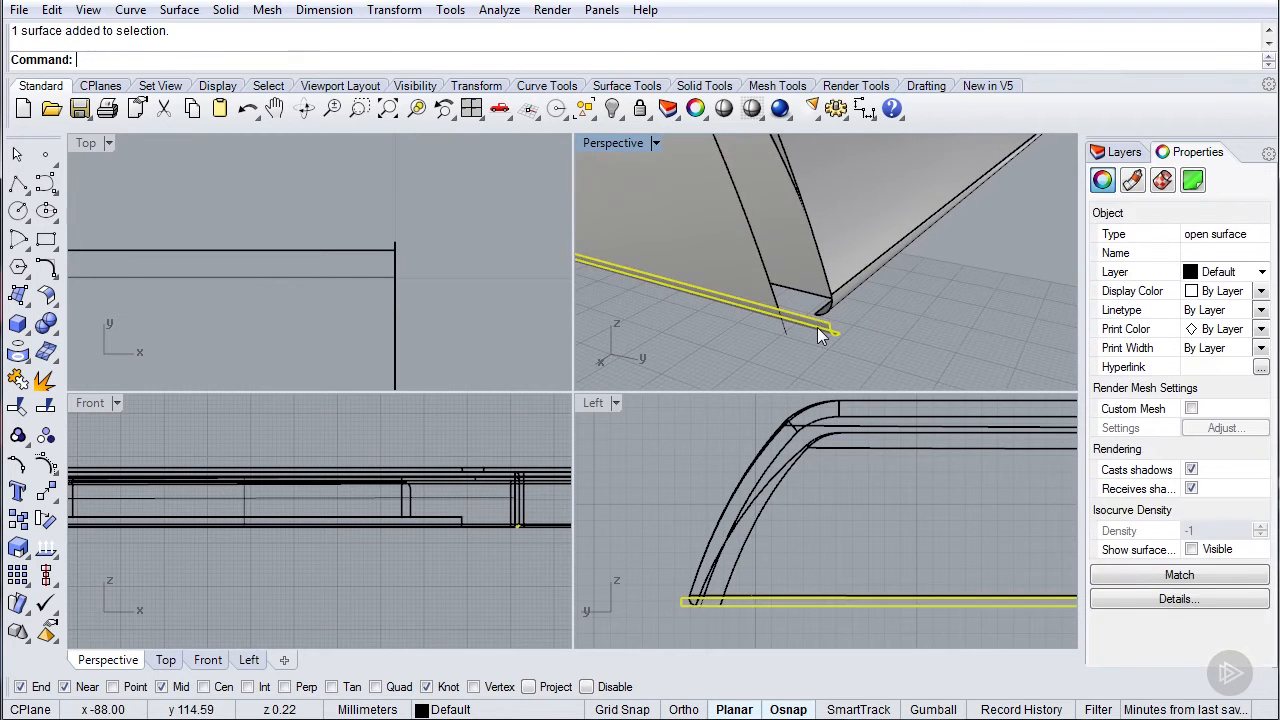
{"action": "type", "text": "Split"}
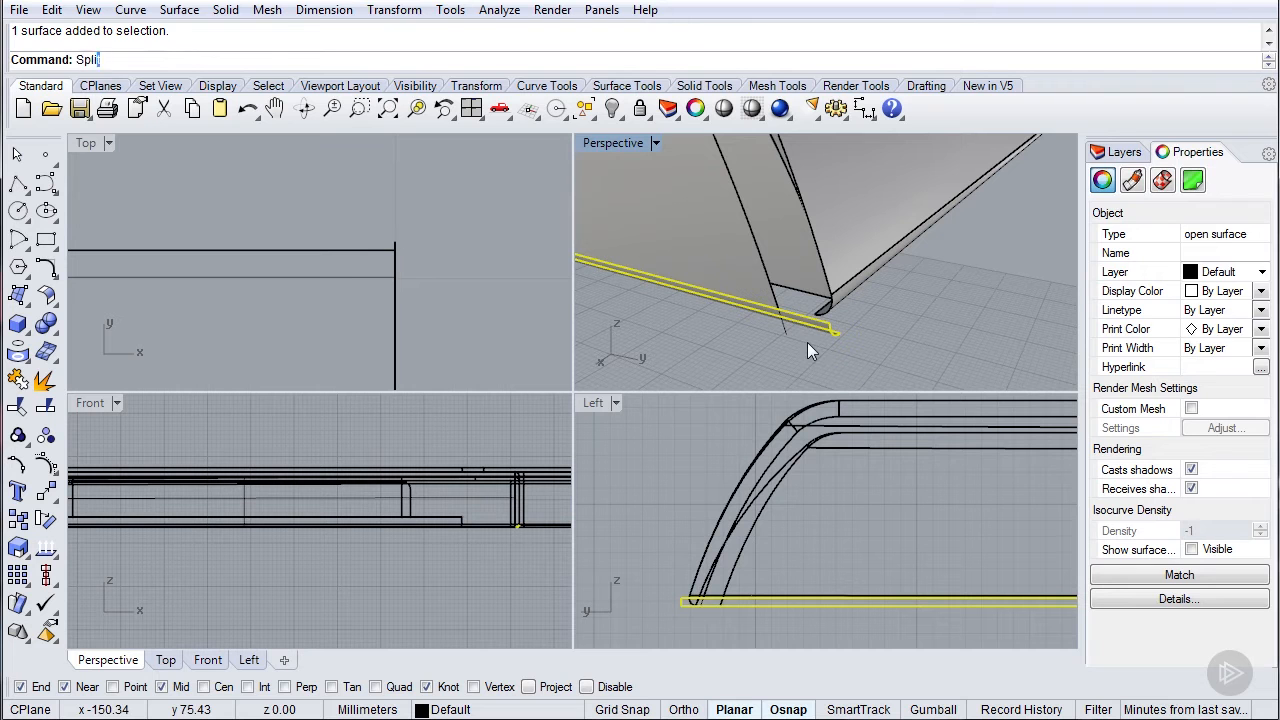
{"action": "key", "text": "Return"}
{"action": "left_click", "coordinate": [789, 334]}
{"action": "right_click", "coordinate": [664, 598]}
{"action": "key", "text": "Delete"}
- Offset the moved curve 1 mm toward the inside of the panel in the Left view
{"action": "right_click_drag", "start_coordinate": [756, 312], "coordinate": [815, 283]}
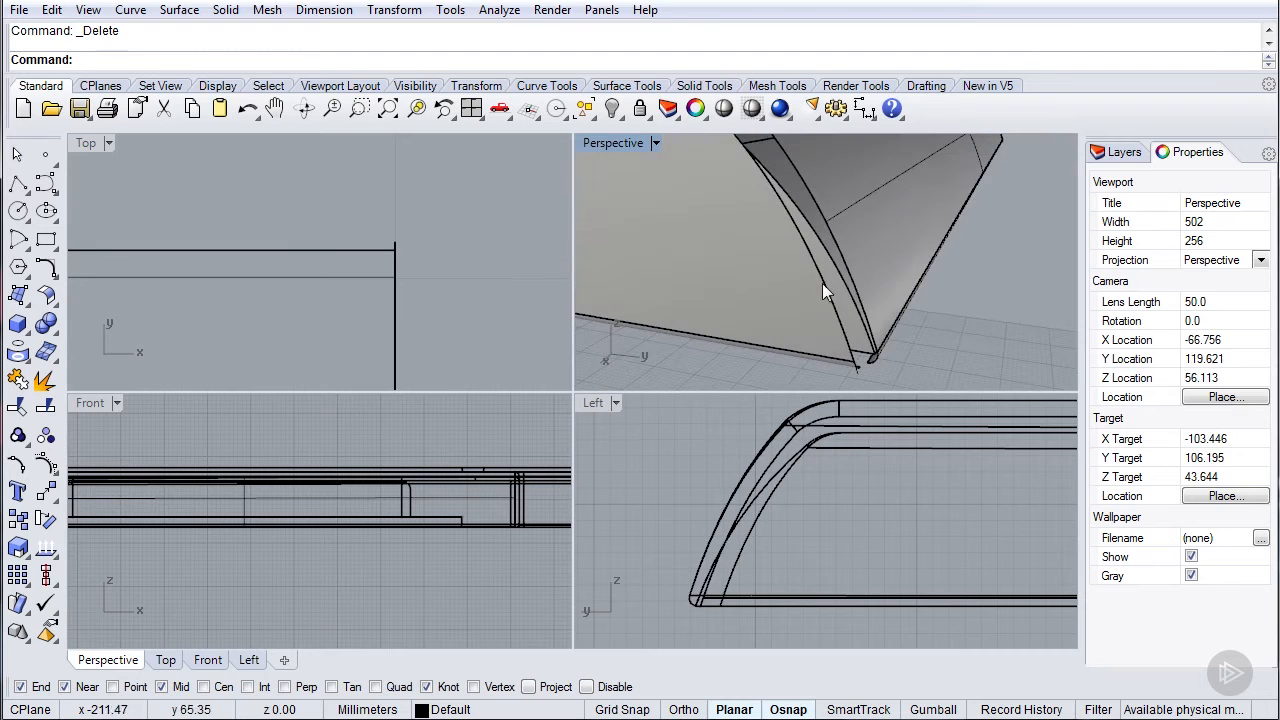
{"action": "left_click", "coordinate": [834, 279]}
{"action": "key", "text": "Return"}
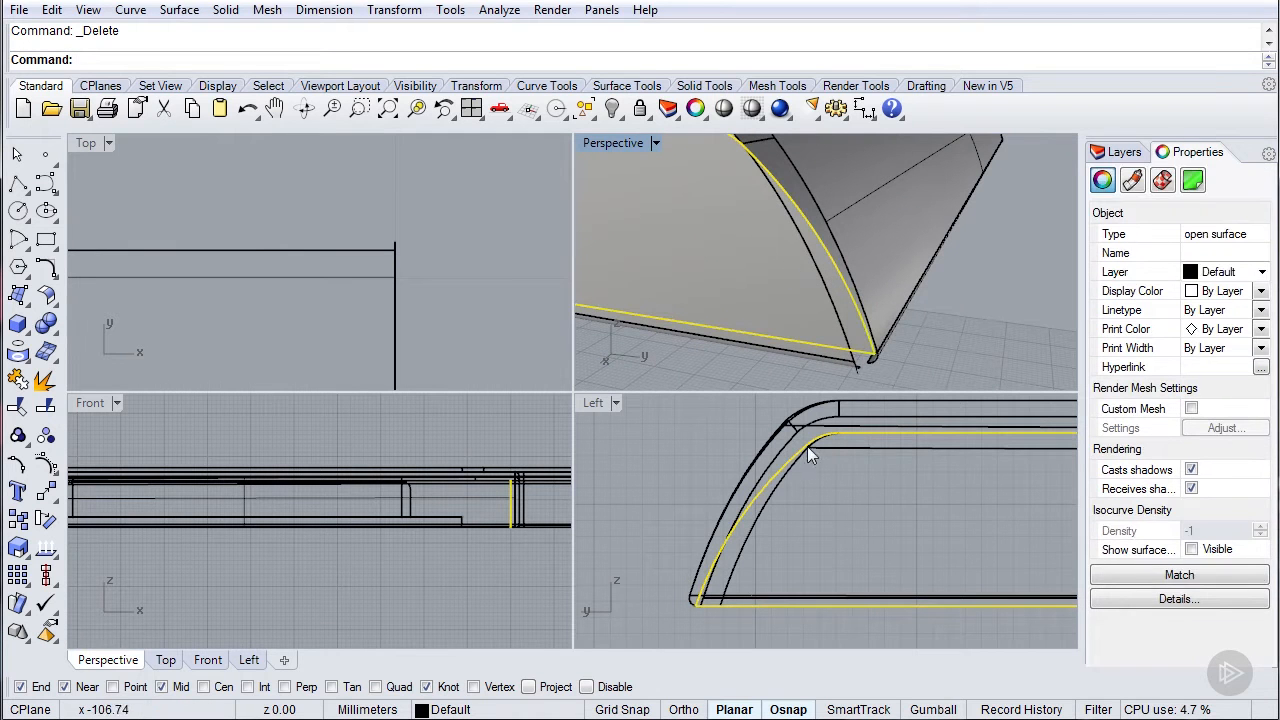
{"action": "left_click", "coordinate": [786, 458]}
{"action": "key", "text": "Return"}
{"action": "type", "text": "Offset"}
{"action": "key", "text": "Return"}
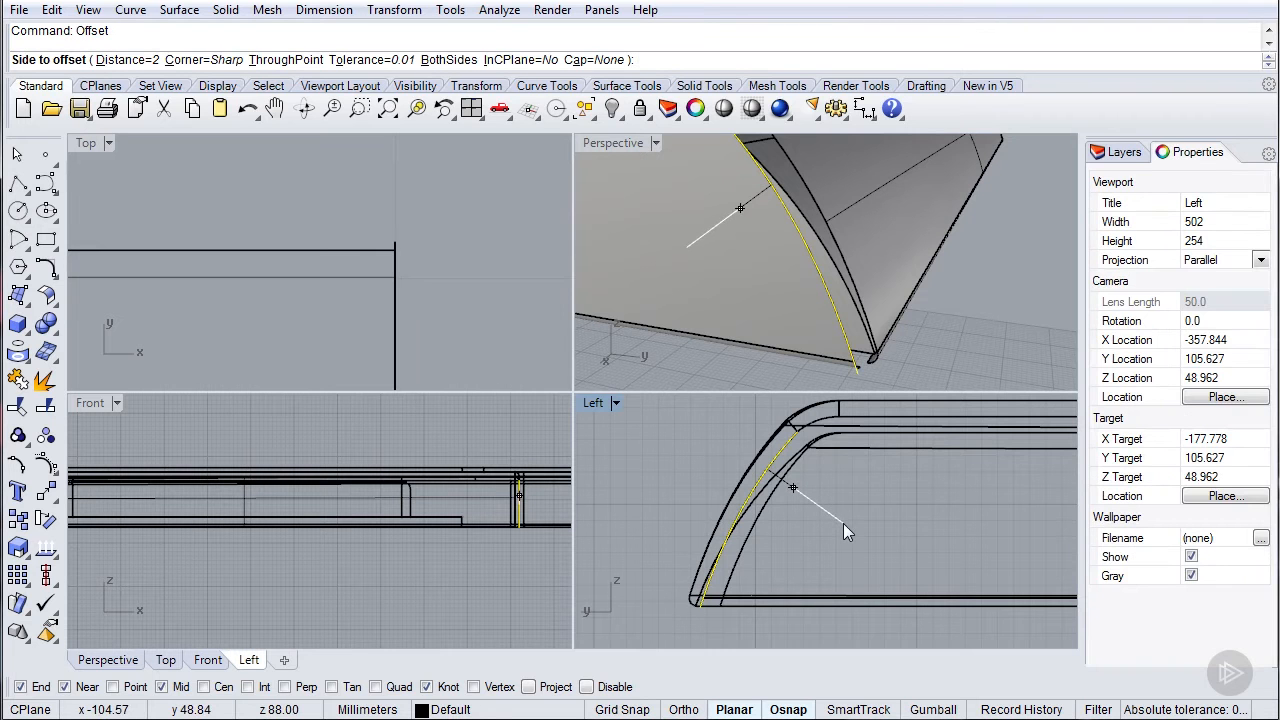
{"action": "type", "text": "1"}
{"action": "key", "text": "Return"}
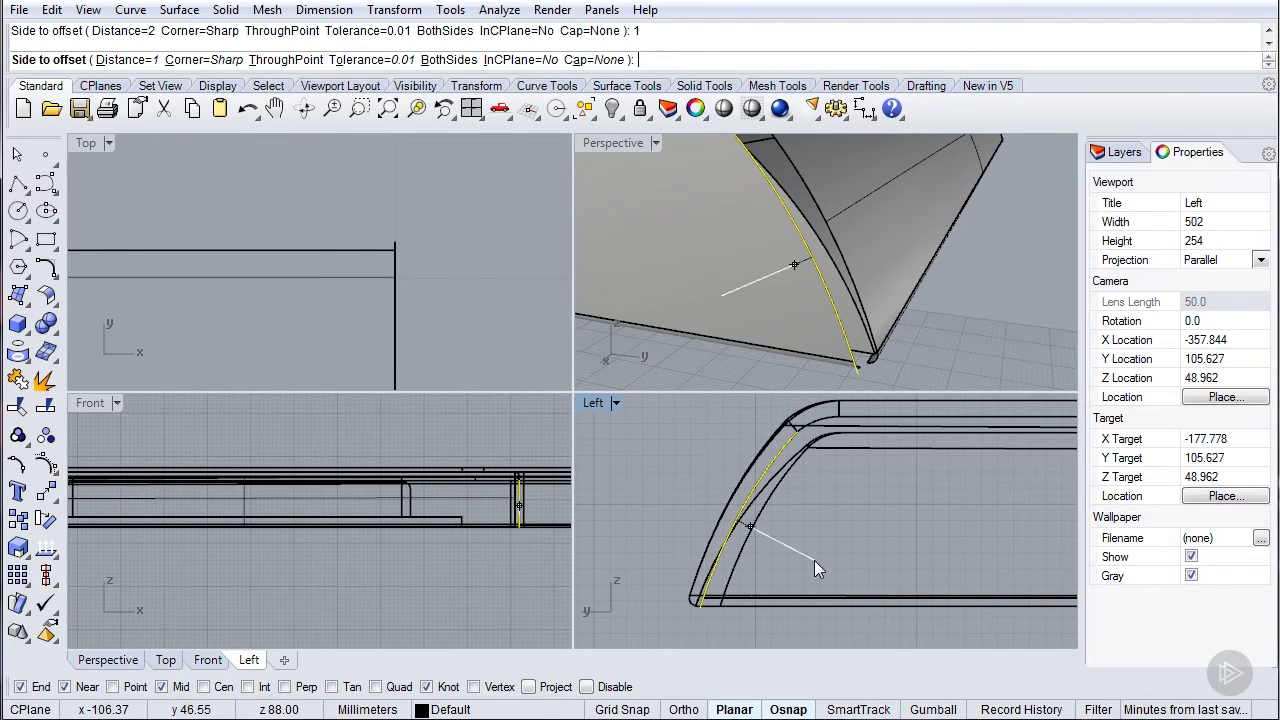
{"action": "left_click", "coordinate": [814, 561]}
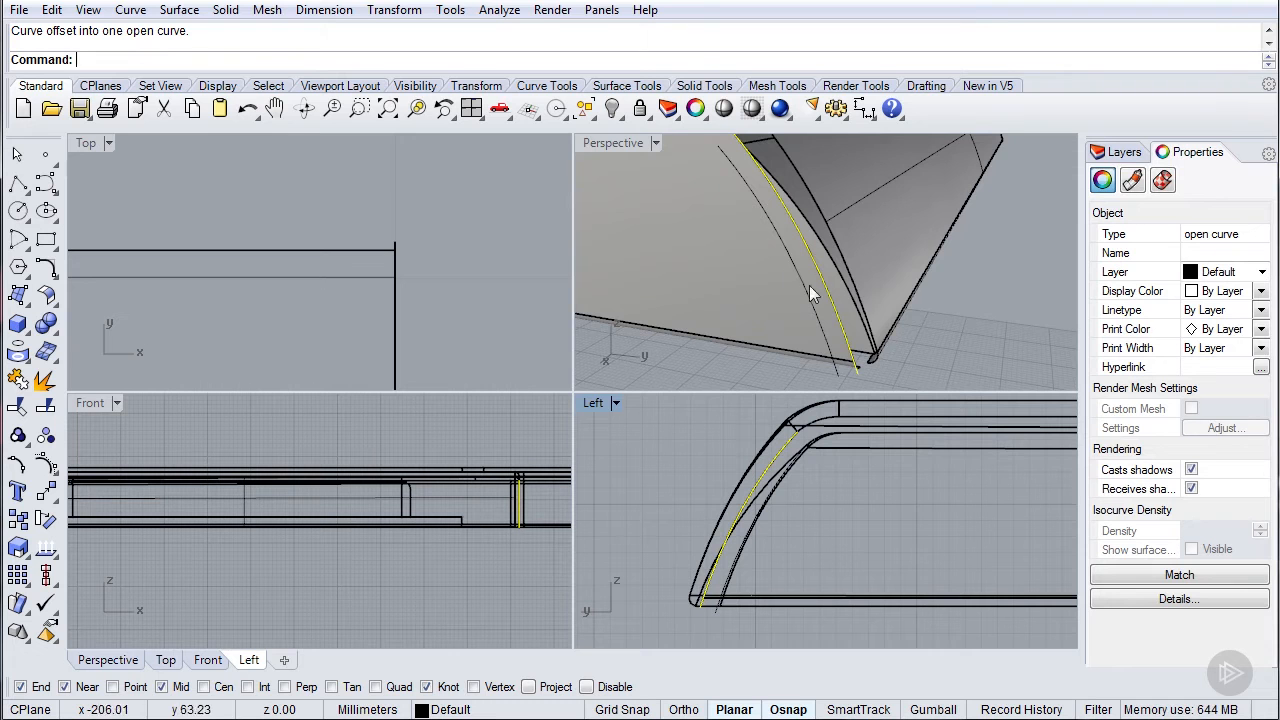
- Move the offset curve by its upper end onto the upper end of the inner end face's curved edge
{"action": "right_click_drag", "start_coordinate": [790, 246], "coordinate": [747, 260]}
{"action": "left_click", "coordinate": [753, 252]}
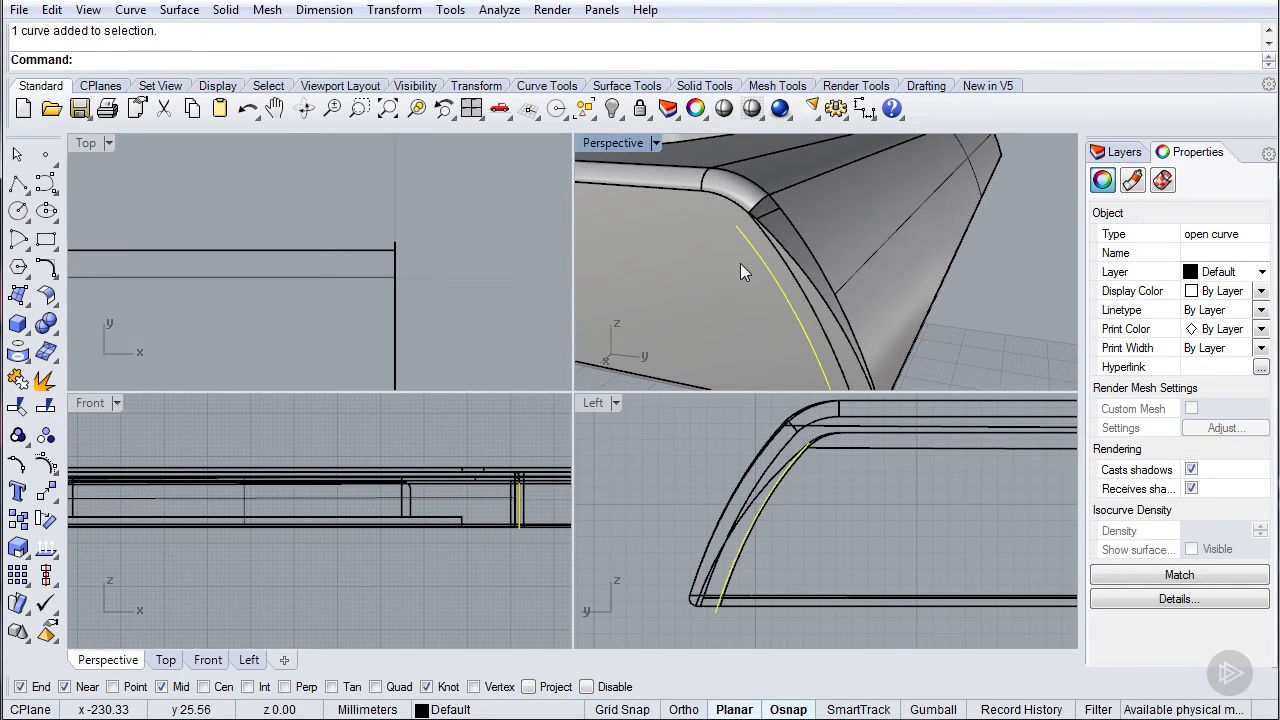
{"action": "type", "text": "Move"}
{"action": "key", "text": "Return"}
{"action": "left_click", "coordinate": [737, 228]}
{"action": "right_click_drag", "start_coordinate": [725, 232], "coordinate": [680, 226]}
{"action": "scroll", "coordinate": [676, 199], "scroll_direction": "up", "scroll_amount": 4}
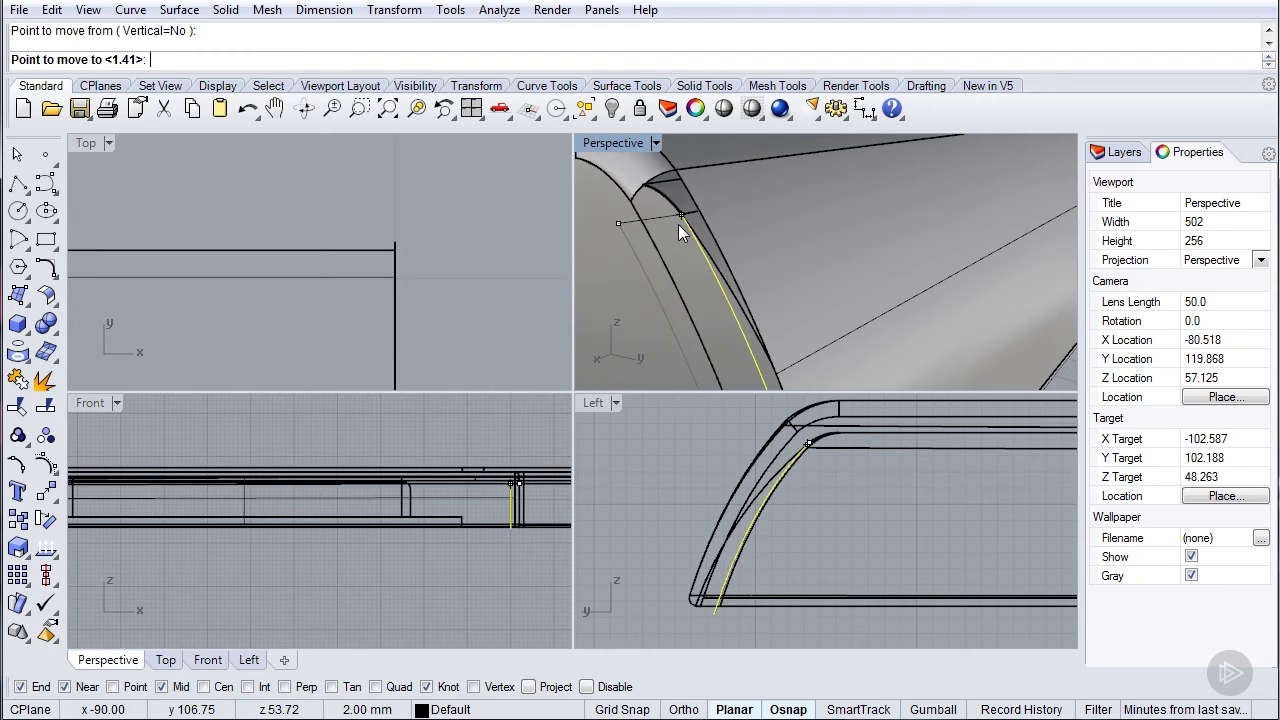
{"action": "left_click", "coordinate": [679, 228]}
- Split the inner end face with the moved offset curve and delete the sliver outside it
{"action": "right_click_drag", "start_coordinate": [678, 224], "coordinate": [700, 257]}
{"action": "left_click", "coordinate": [703, 277]}
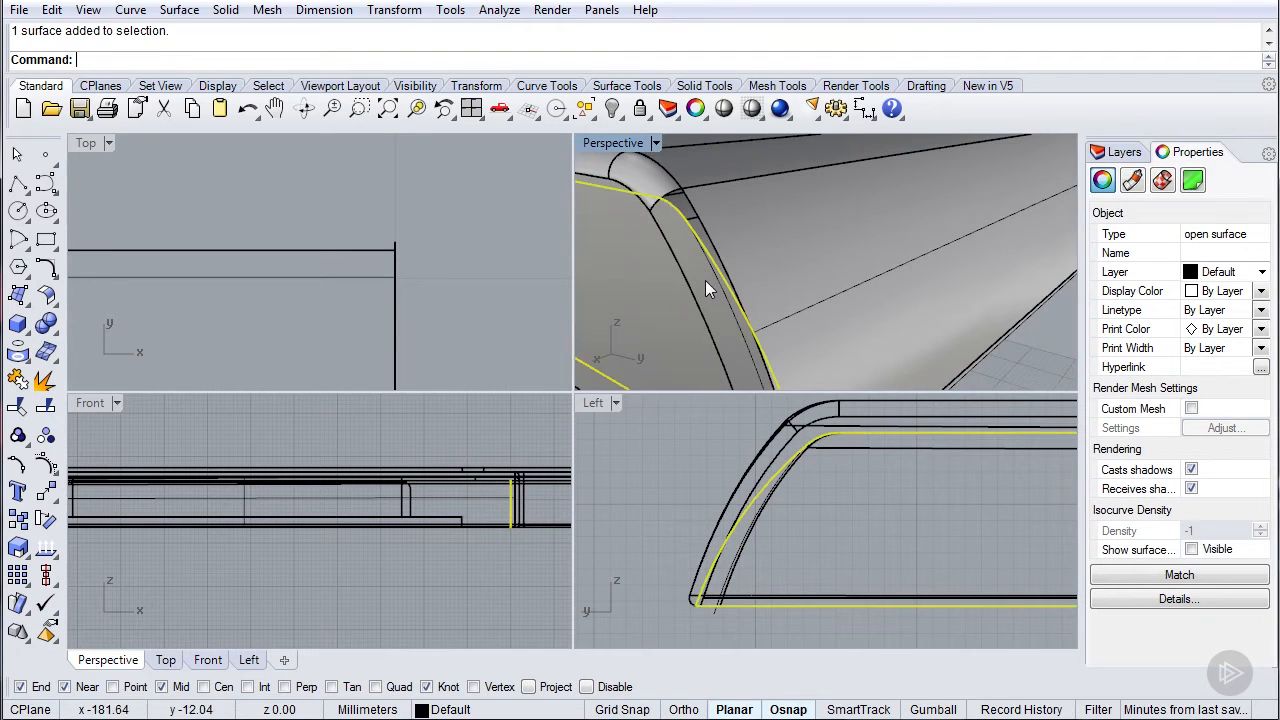
{"action": "type", "text": "Split"}
{"action": "key", "text": "Return"}
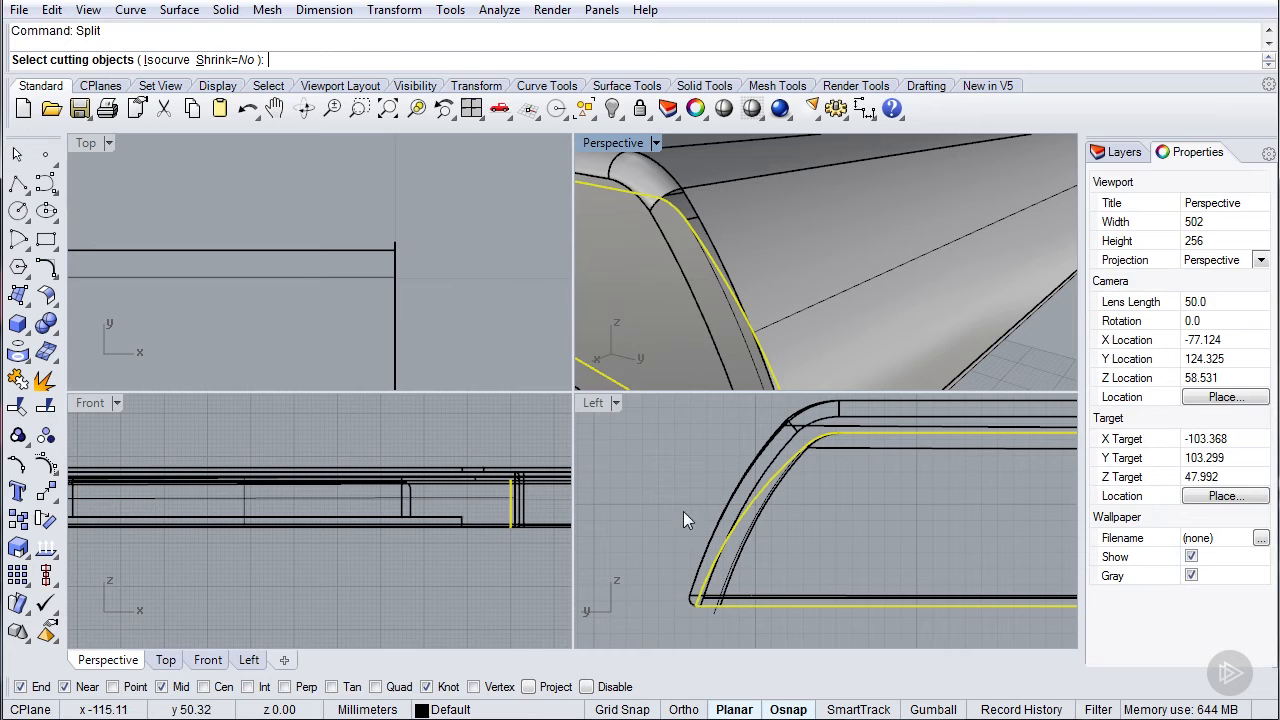
{"action": "left_click", "coordinate": [739, 341]}
{"action": "left_click", "coordinate": [592, 401]}
{"action": "key", "text": "Return"}
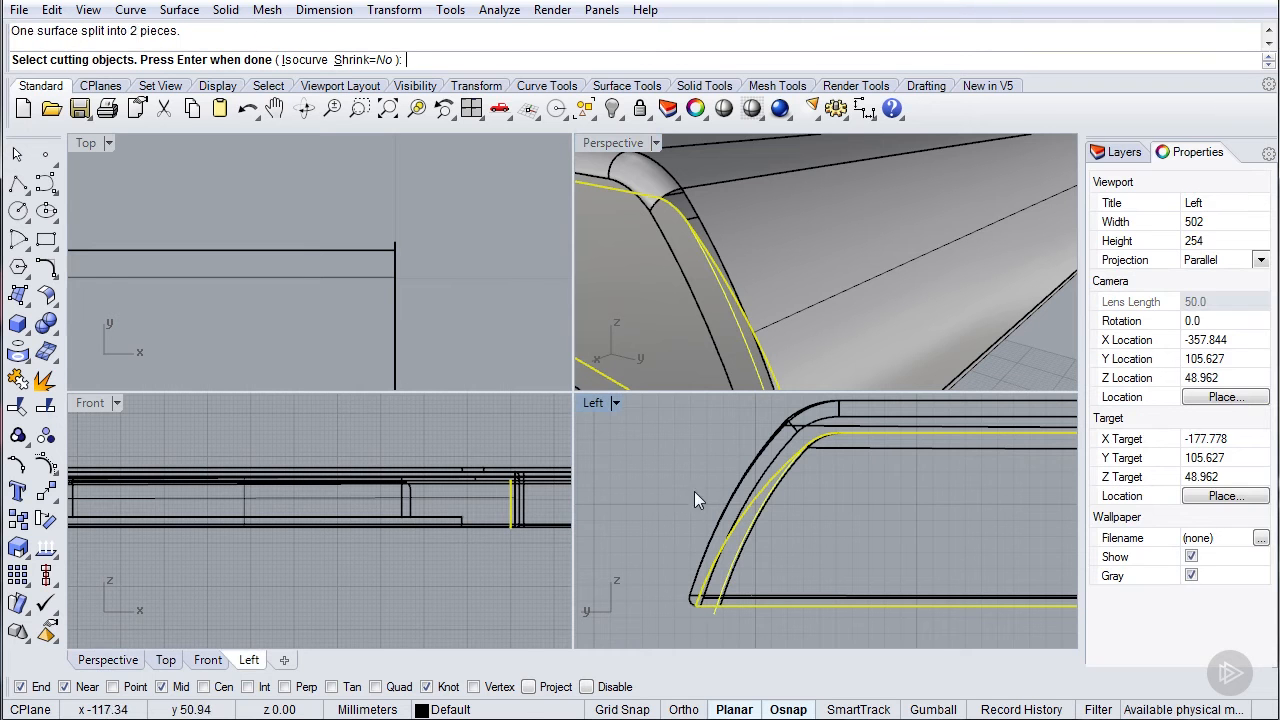
{"action": "left_click", "coordinate": [704, 289]}
{"action": "key", "text": "Delete"}
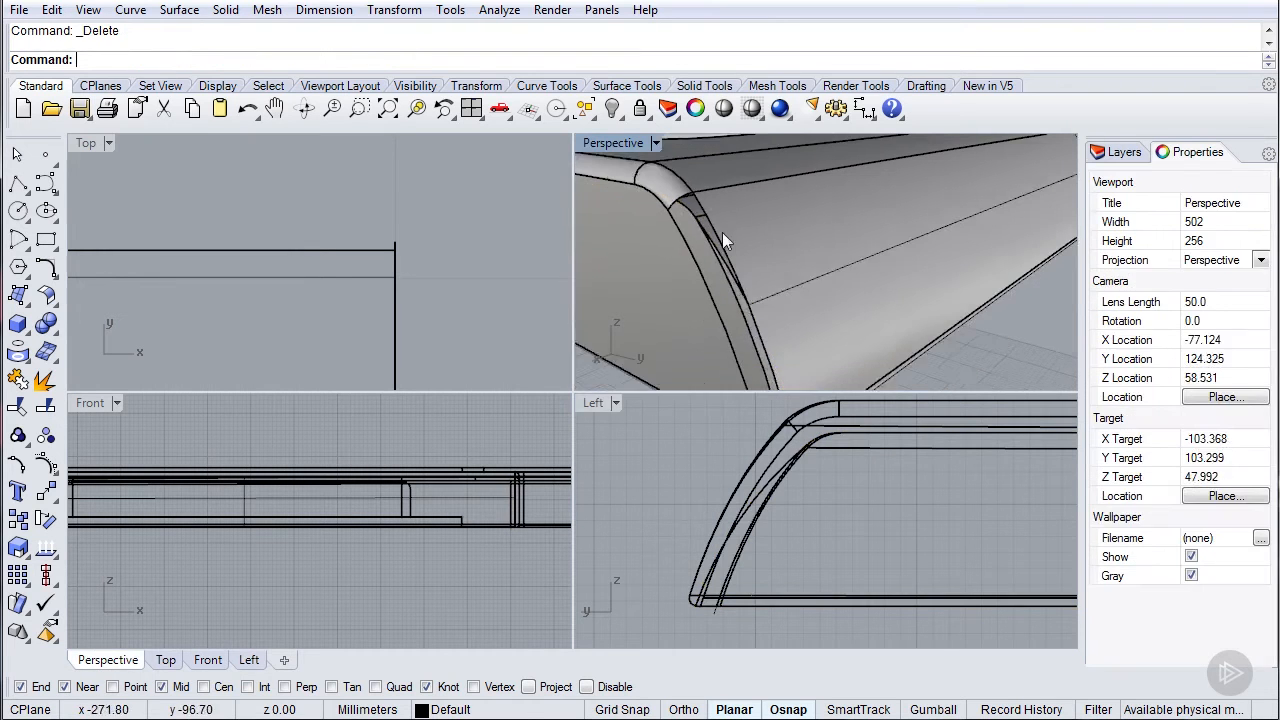
- Delete the old narrow surface between the inner end face and the inner side surface along the curved corner
{"action": "double_click", "coordinate": [603, 143]}
{"action": "right_click_drag", "start_coordinate": [504, 384], "coordinate": [539, 390]}
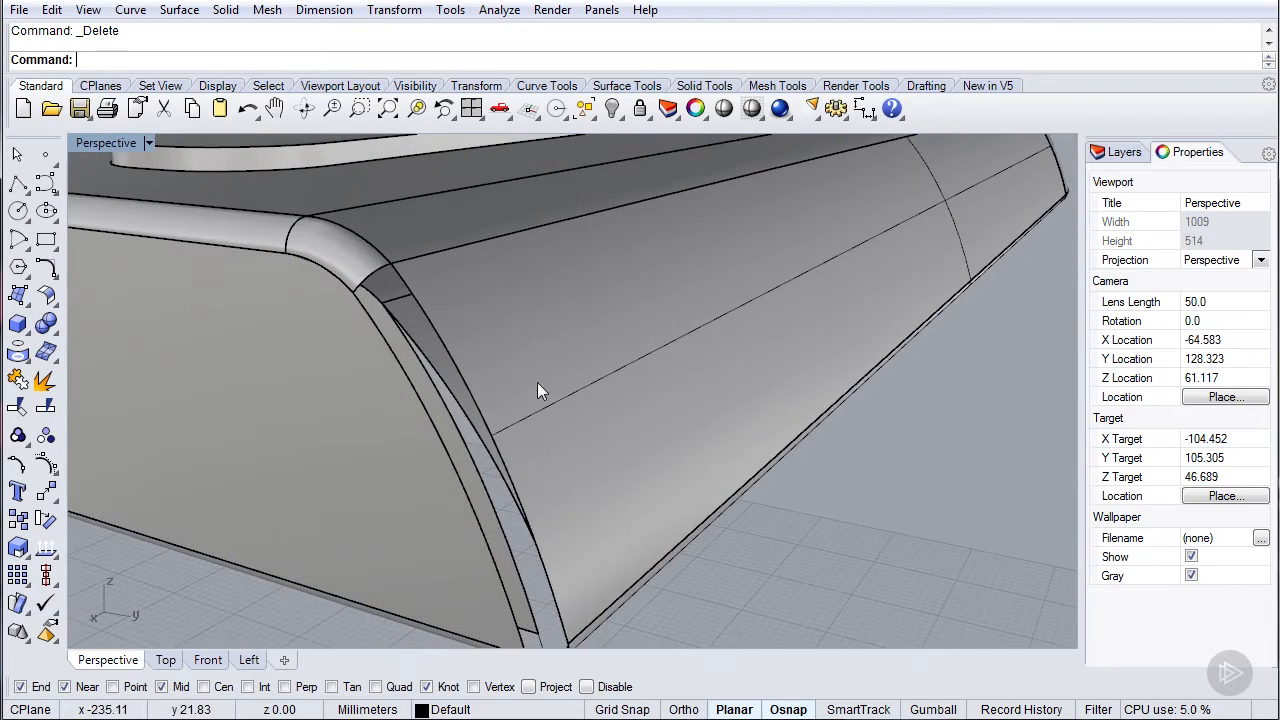
{"action": "left_click", "coordinate": [466, 432]}
{"action": "right_click_drag", "start_coordinate": [466, 432], "coordinate": [360, 430]}
{"action": "key", "text": "Delete"}
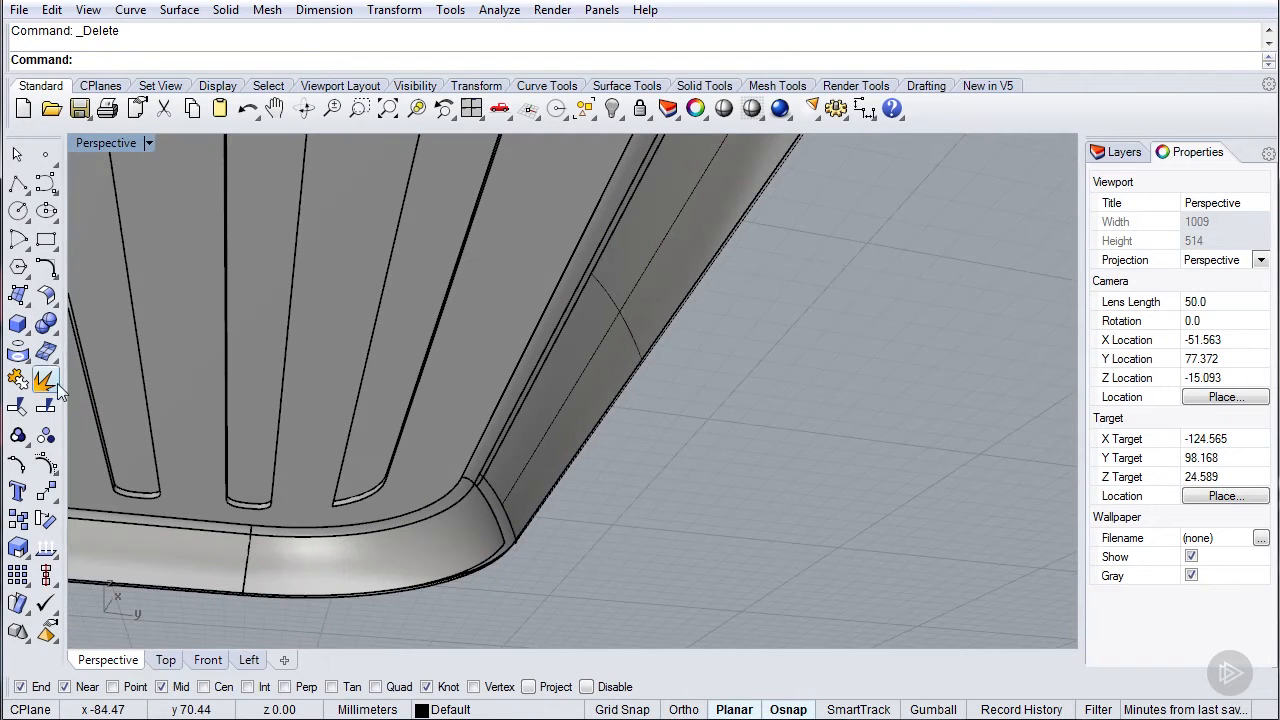
- Build a new inner corner surface with a two-rail sweep along the facing curved edges of the inner end and side surfaces
{"action": "left_click", "coordinate": [16, 300]}
{"action": "left_click", "coordinate": [50, 392]}
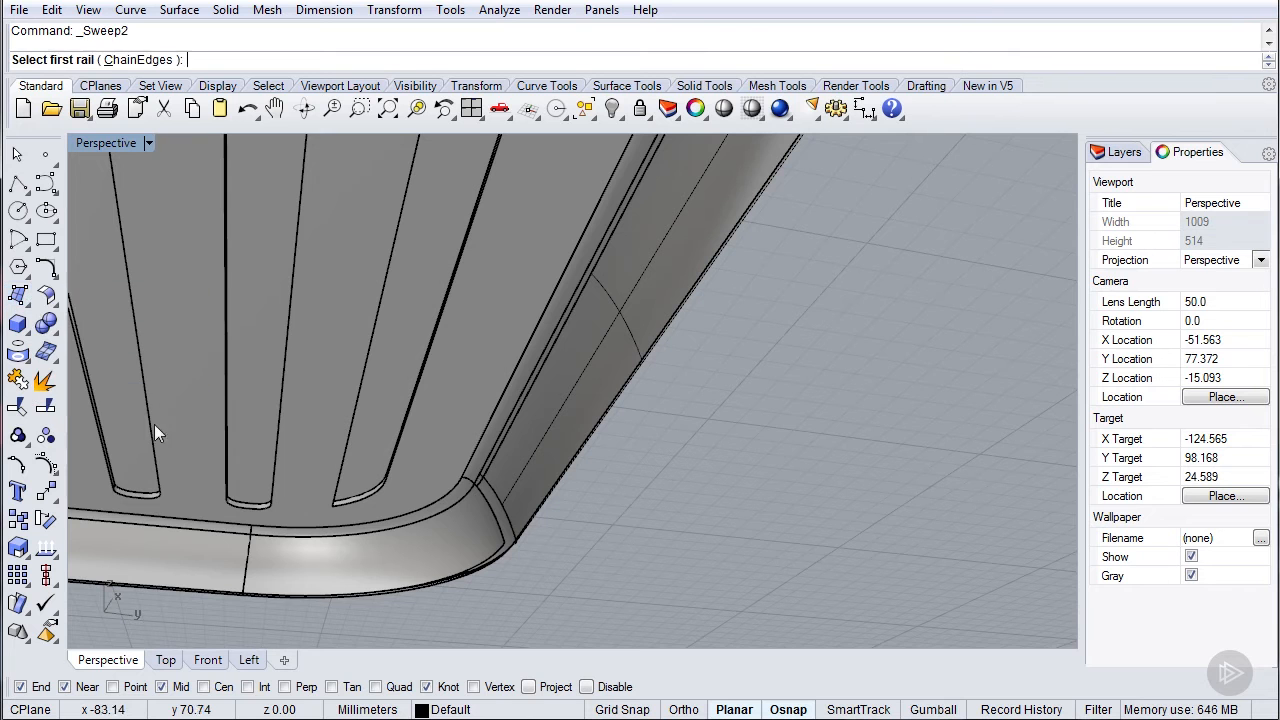
{"action": "left_click", "coordinate": [495, 525]}
{"action": "right_click_drag", "start_coordinate": [495, 525], "coordinate": [747, 284]}
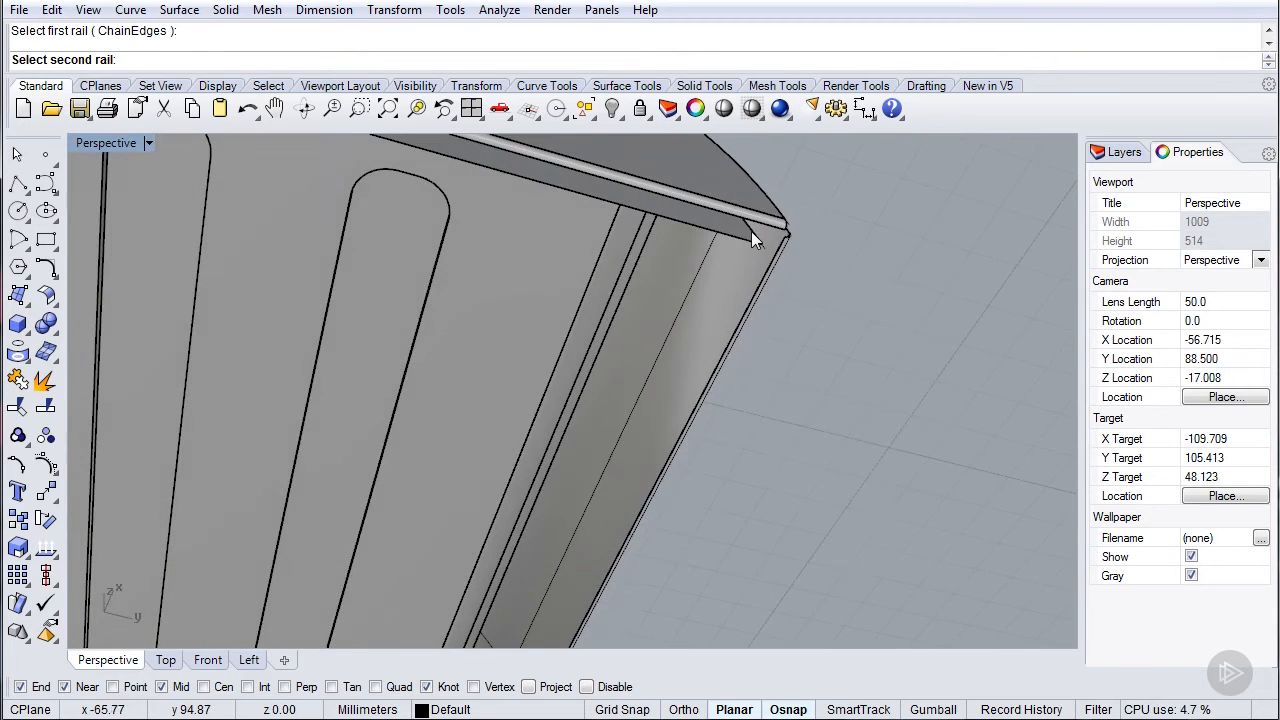
{"action": "left_click", "coordinate": [751, 231]}
{"action": "left_click", "coordinate": [815, 297]}
{"action": "right_click_drag", "start_coordinate": [583, 360], "coordinate": [688, 216]}
{"action": "left_click", "coordinate": [688, 216]}
{"action": "key", "text": "Return"}
{"action": "key", "text": "Return"}
{"action": "right_click_drag", "start_coordinate": [613, 233], "coordinate": [377, 363]}
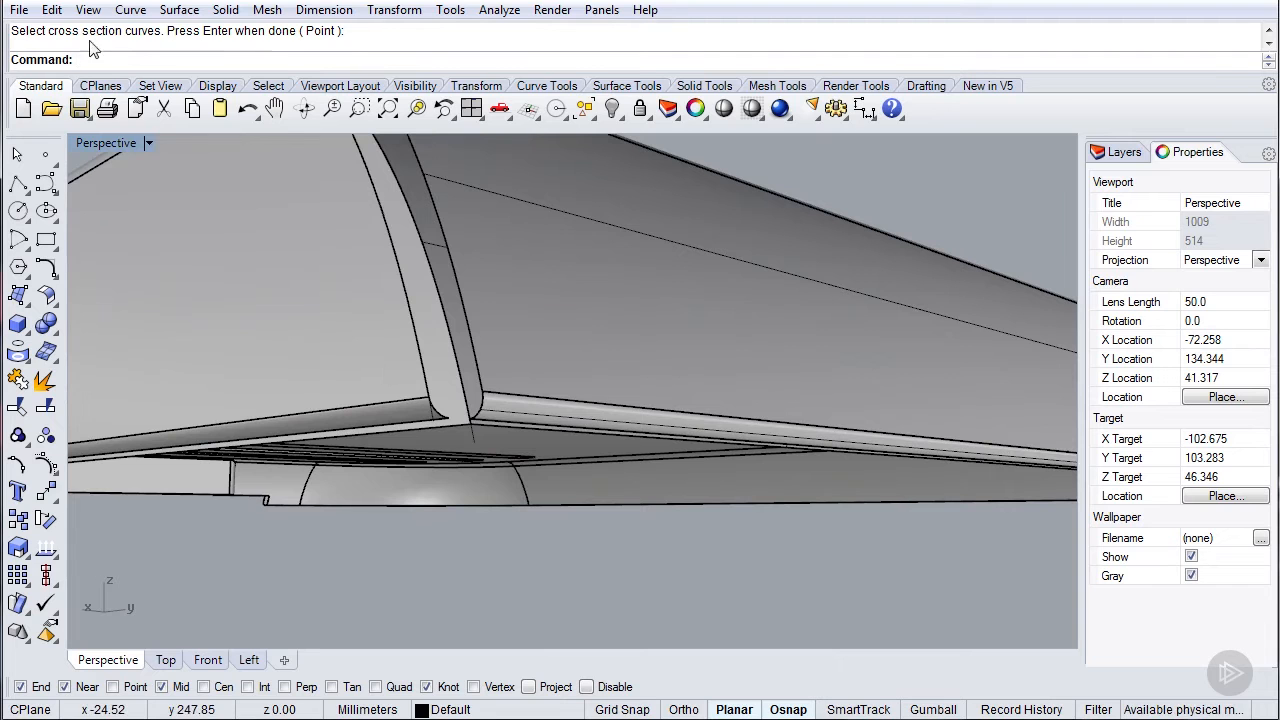
- Select all curves in the model and hide them
{"action": "left_click", "coordinate": [51, 10]}
{"action": "mouse_move", "coordinate": [110, 225]}
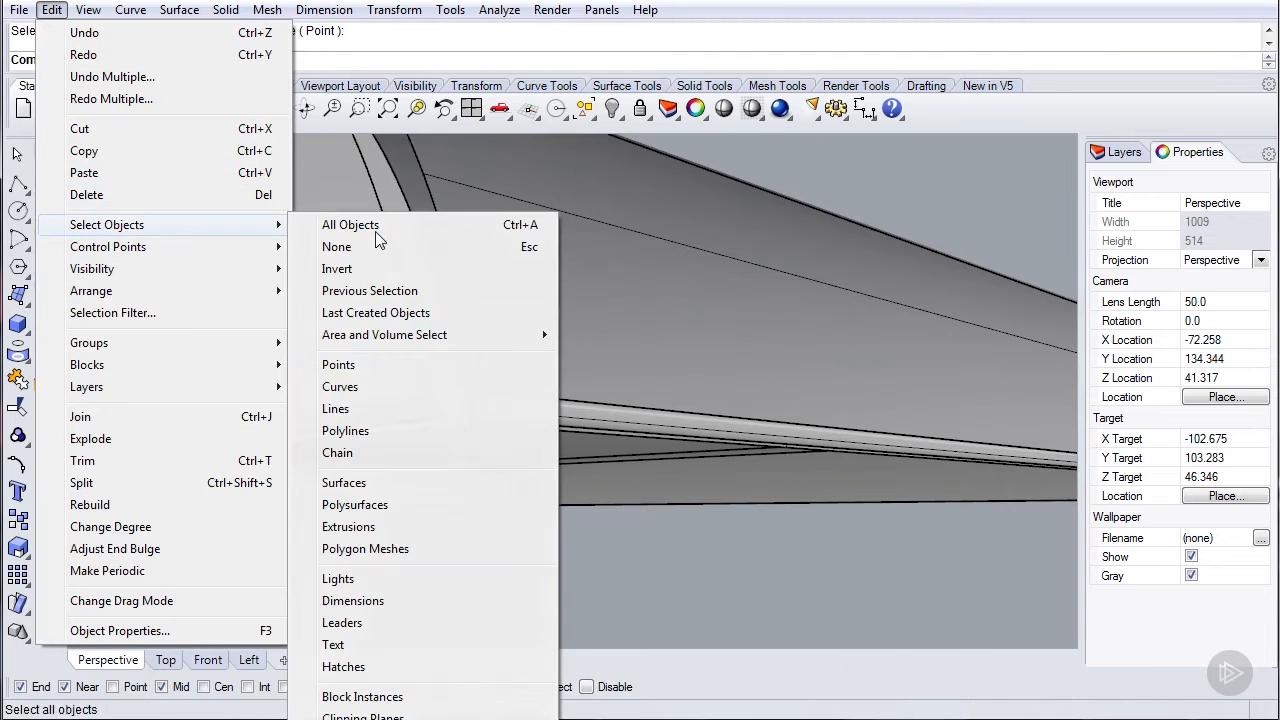
{"action": "left_click", "coordinate": [350, 390]}
{"action": "left_click", "coordinate": [612, 110]}
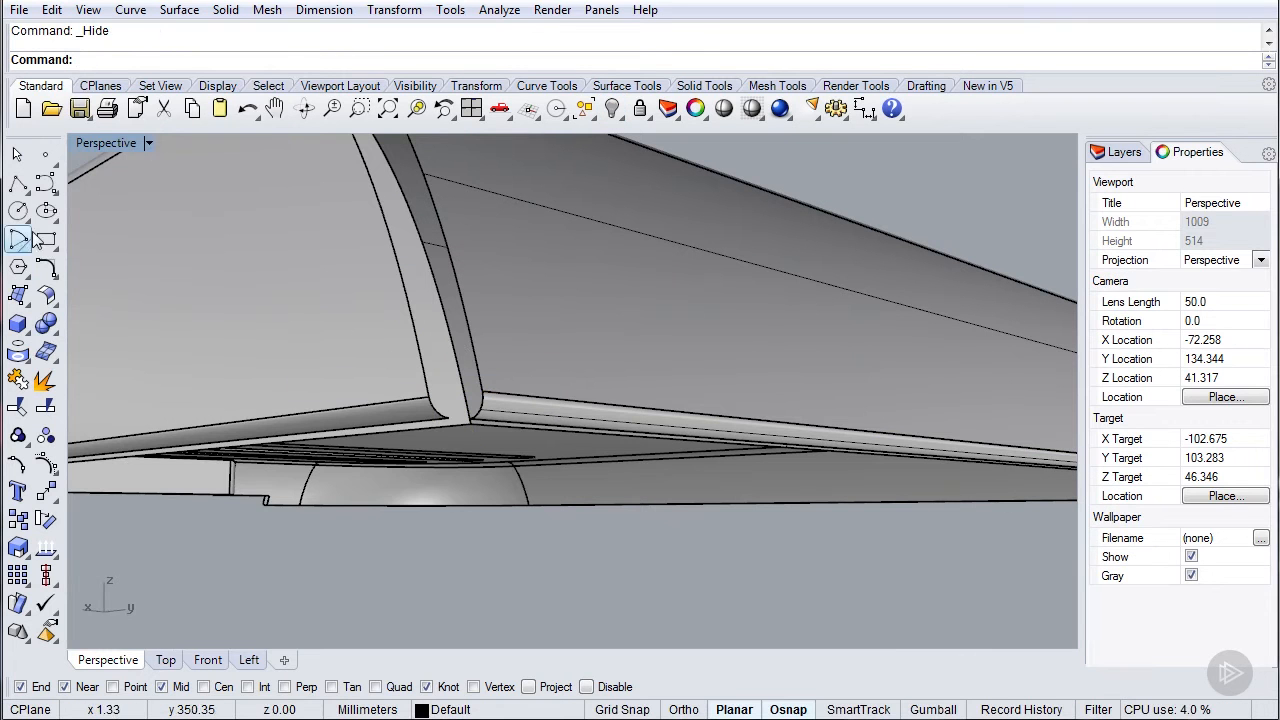
- Create a quick curve blend with curvature continuity between the lower edges of the outer side surface and the end face
{"action": "left_click", "coordinate": [128, 10]}
{"action": "mouse_move", "coordinate": [240, 524]}
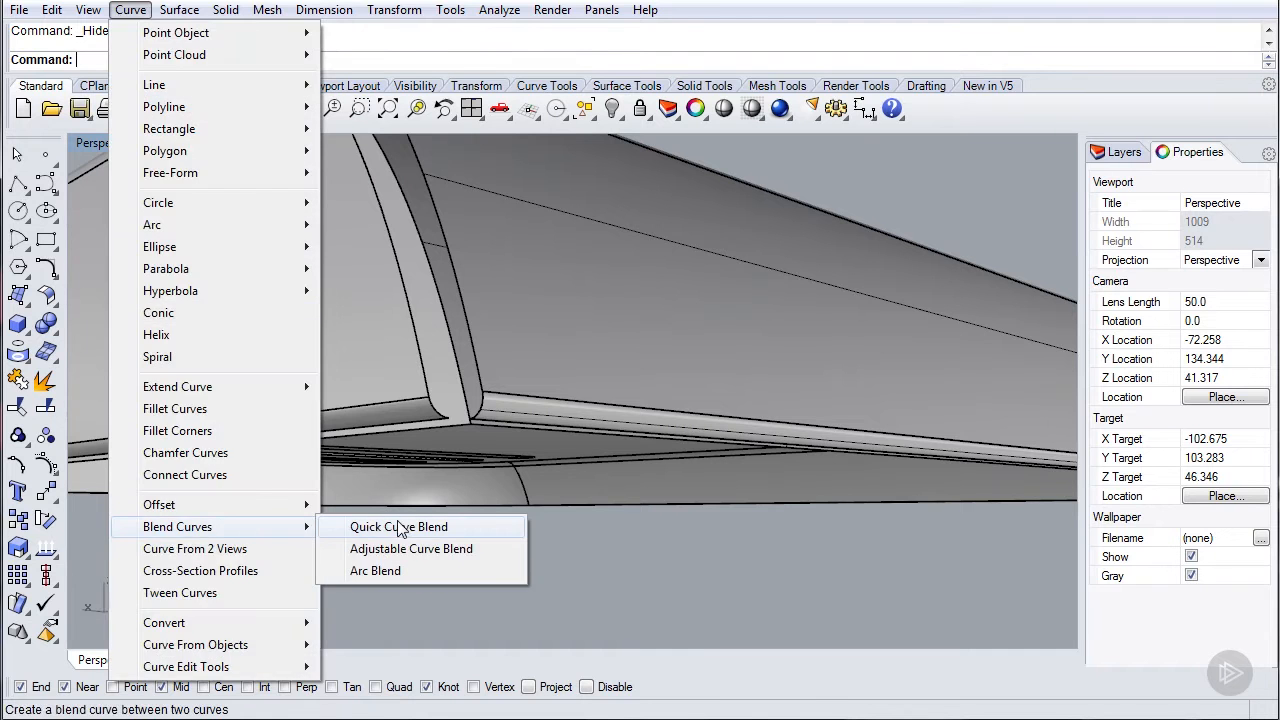
{"action": "left_click", "coordinate": [399, 527]}
{"action": "left_click", "coordinate": [501, 394]}
{"action": "key", "text": "Return"}
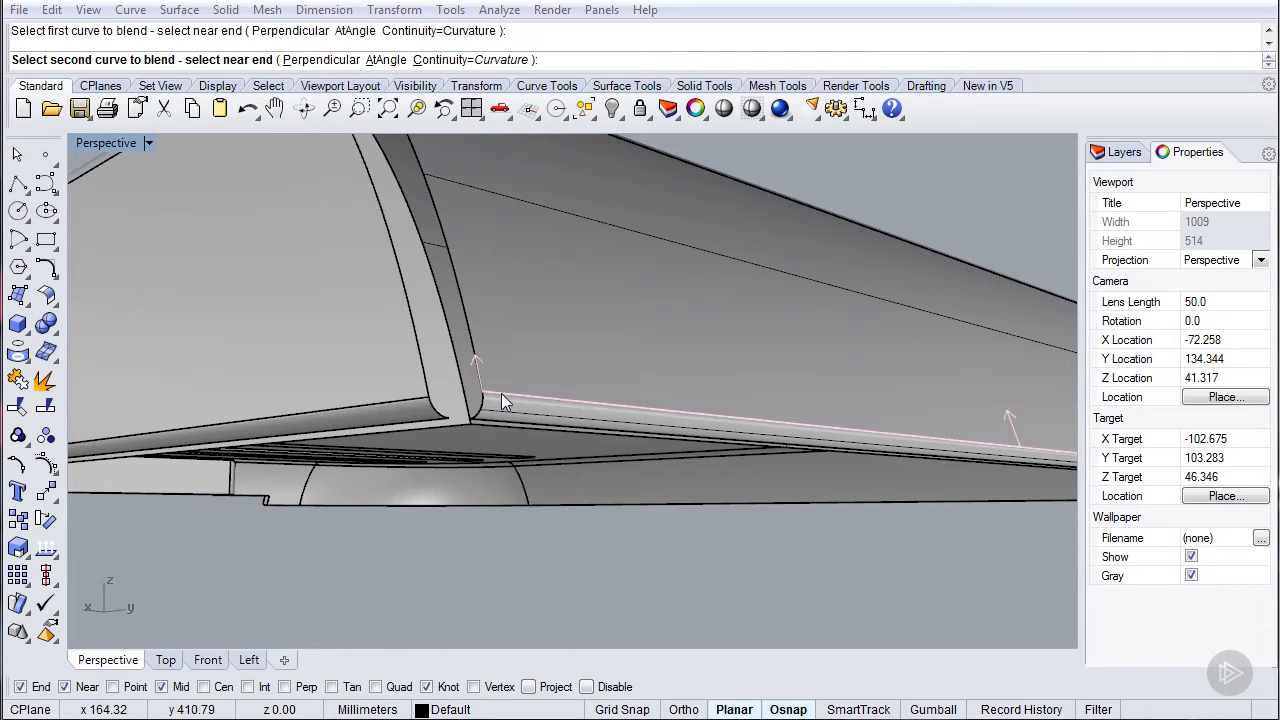
{"action": "left_click", "coordinate": [501, 393]}
{"action": "right_click", "coordinate": [501, 393]}
- Examine the new blend curve at the lower corner in the Top and Perspective views
{"action": "right_click_drag", "start_coordinate": [359, 445], "coordinate": [379, 306]}
{"action": "right_click_drag", "start_coordinate": [340, 240], "coordinate": [664, 515], "text": "shift"}
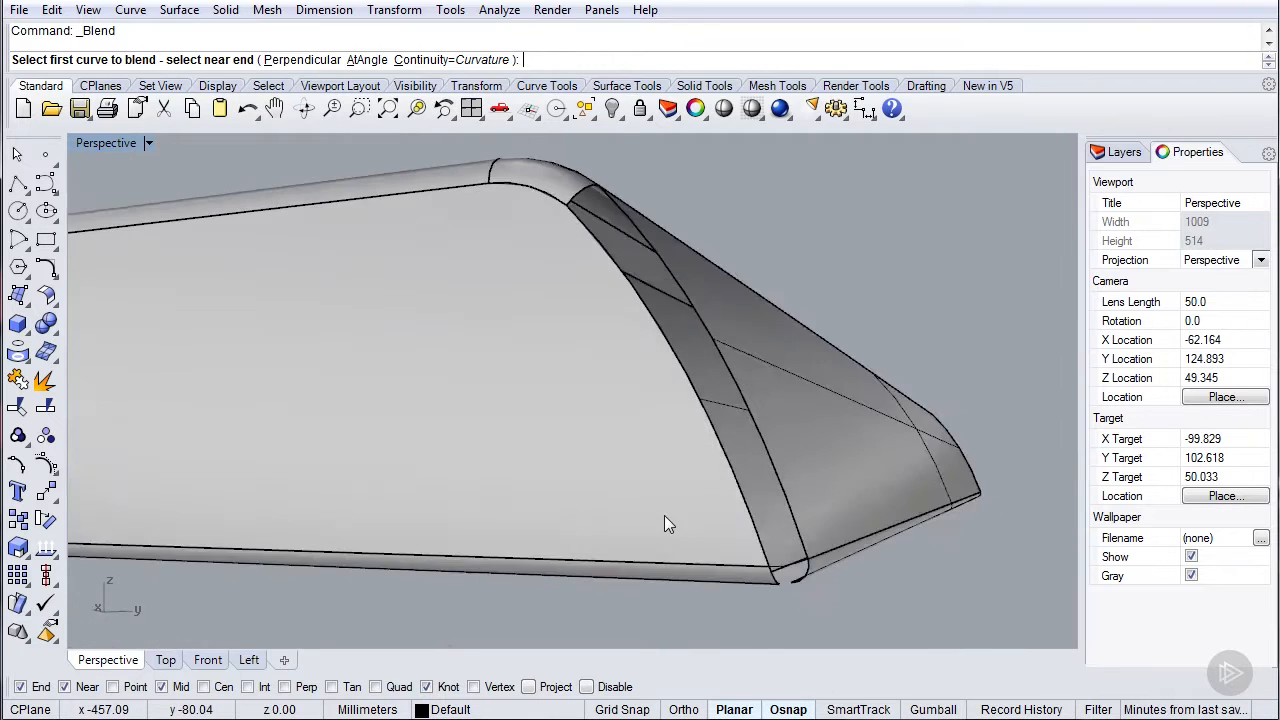
{"action": "key", "text": "Home"}
{"action": "double_click", "coordinate": [104, 143]}
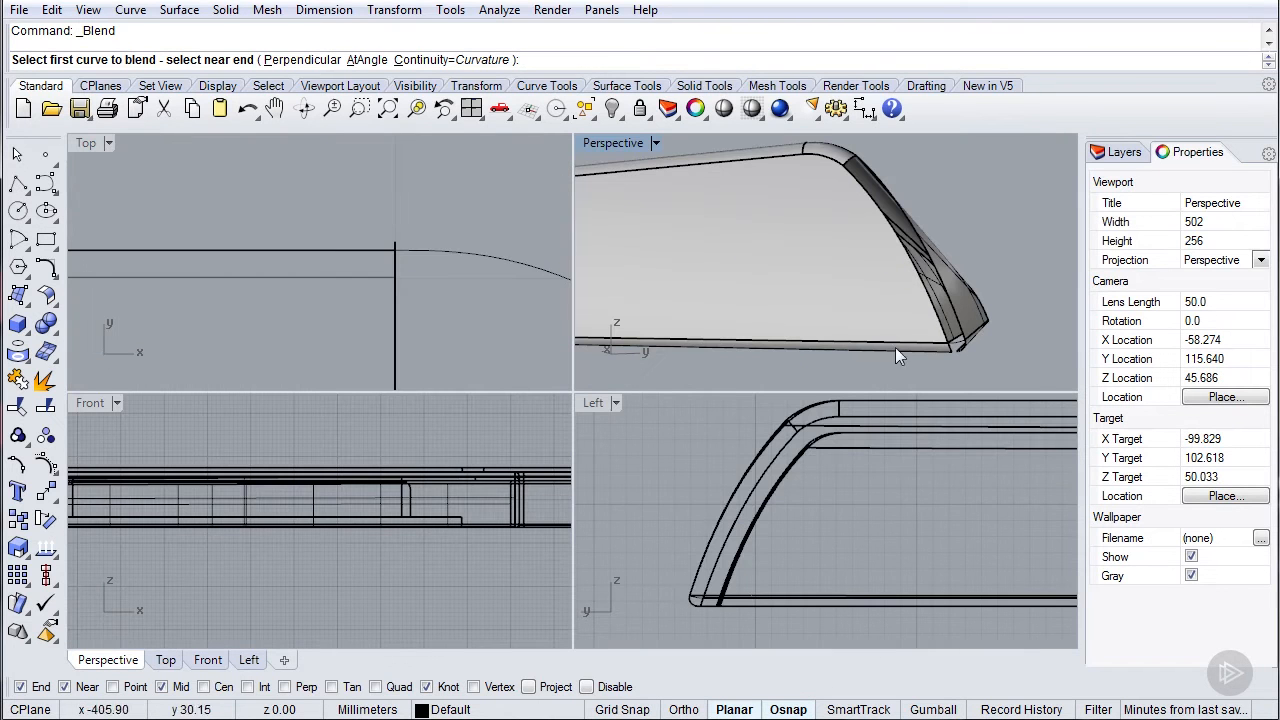
{"action": "left_click", "coordinate": [958, 343]}
{"action": "left_click", "coordinate": [957, 344]}
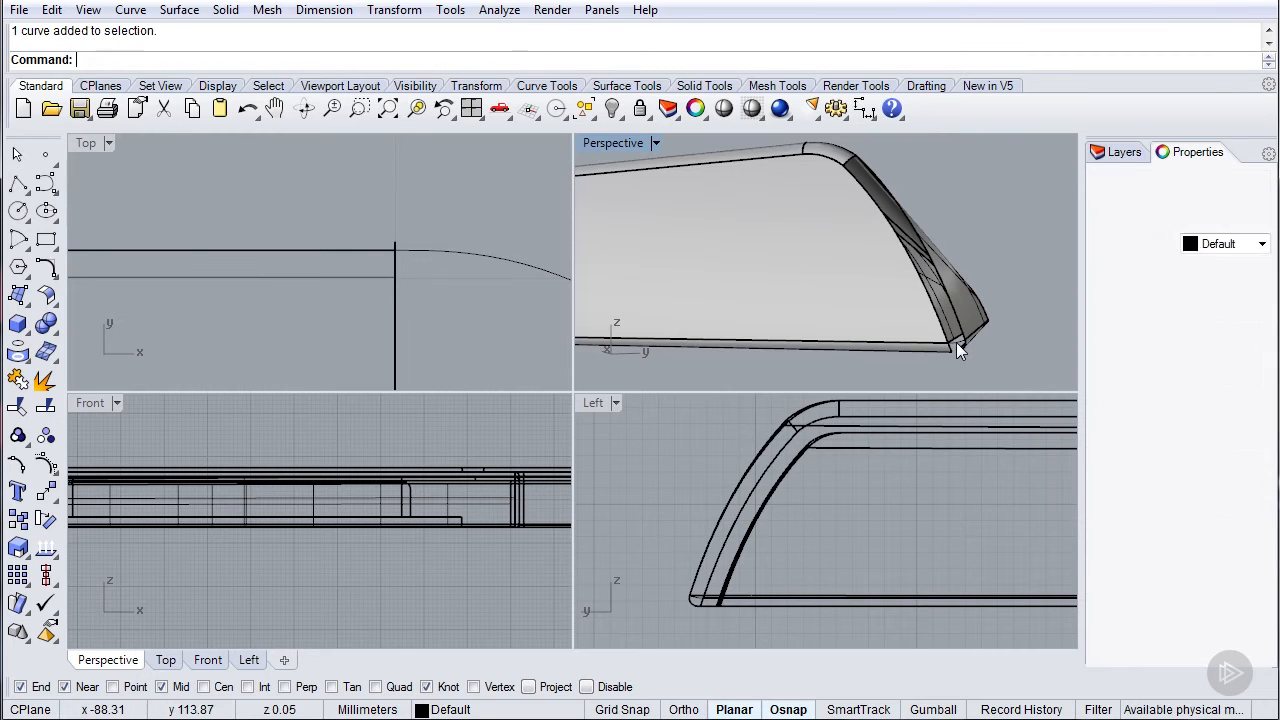
{"action": "scroll", "coordinate": [721, 509], "scroll_direction": "up", "scroll_amount": 10}
{"action": "right_click_drag", "start_coordinate": [440, 275], "coordinate": [262, 230]}
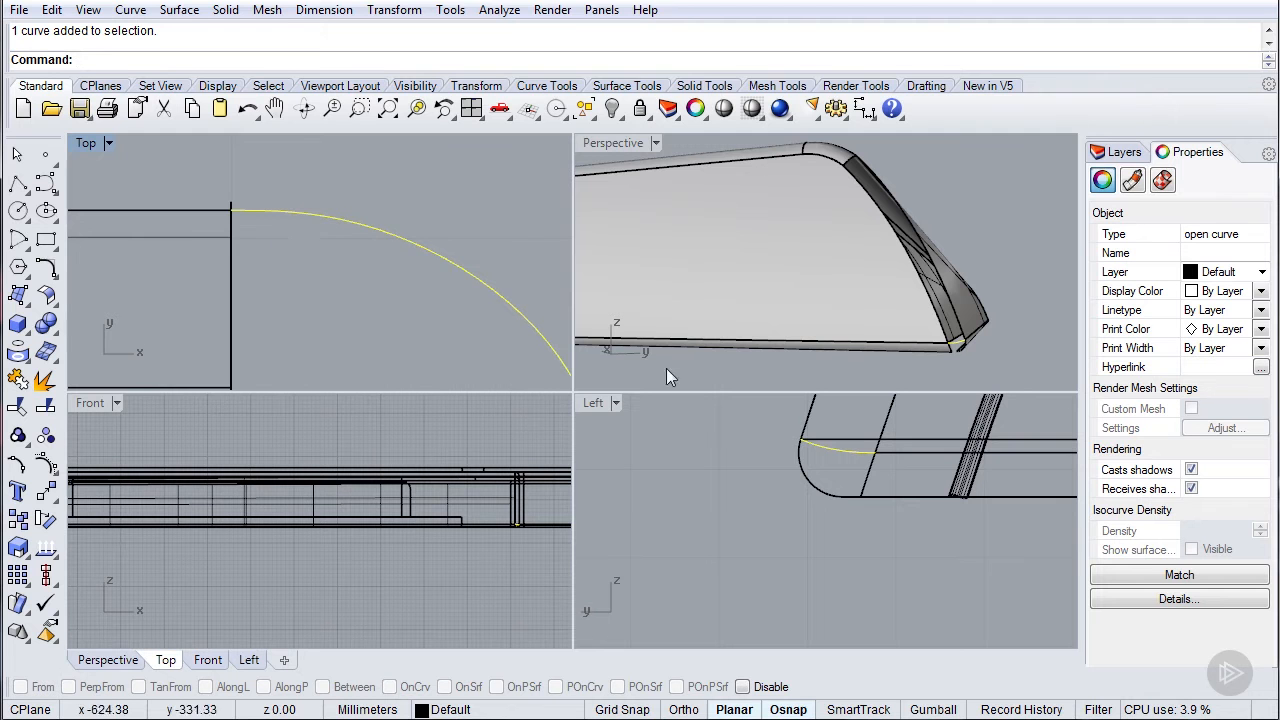
{"action": "left_click", "coordinate": [604, 145]}
{"action": "double_click", "coordinate": [604, 145]}
{"action": "right_click_drag", "start_coordinate": [562, 420], "coordinate": [466, 278]}
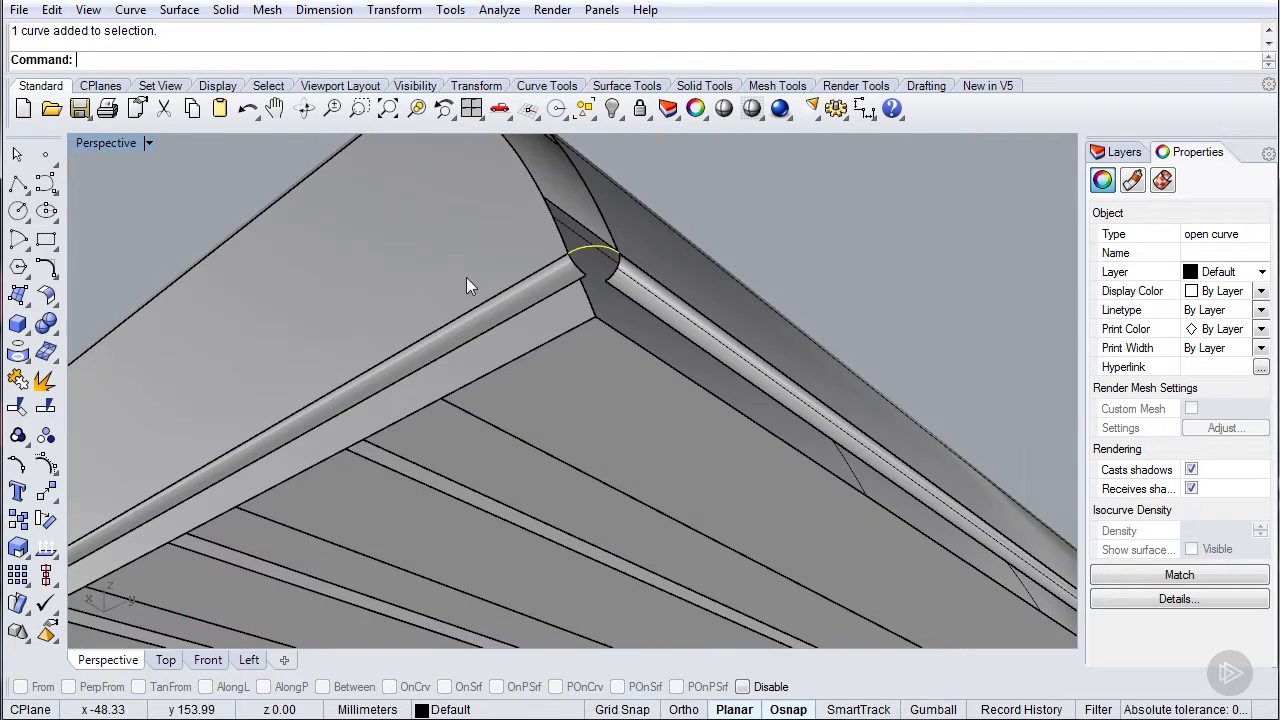
{"action": "right_click_drag", "start_coordinate": [174, 158], "coordinate": [393, 234]}
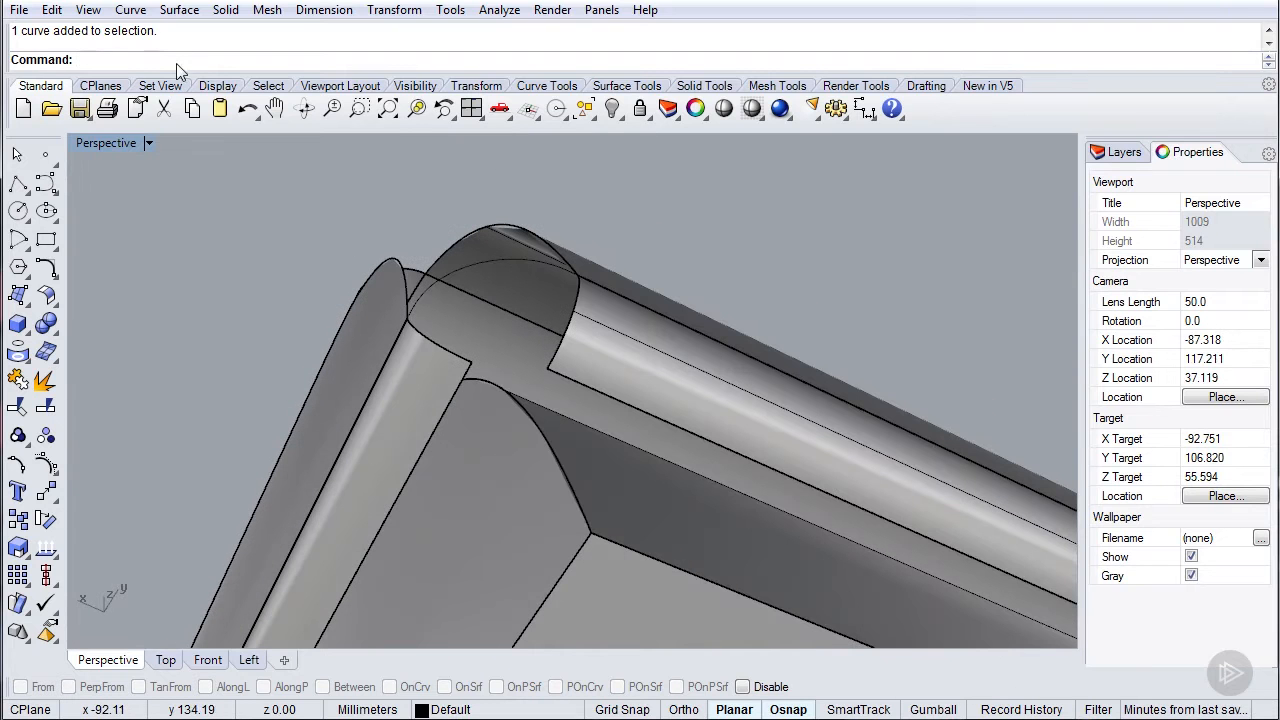
- Try a quick curve blend between the inner edges of the two rounded bottom strips at the corner, and delete the result
{"action": "left_click", "coordinate": [130, 10]}
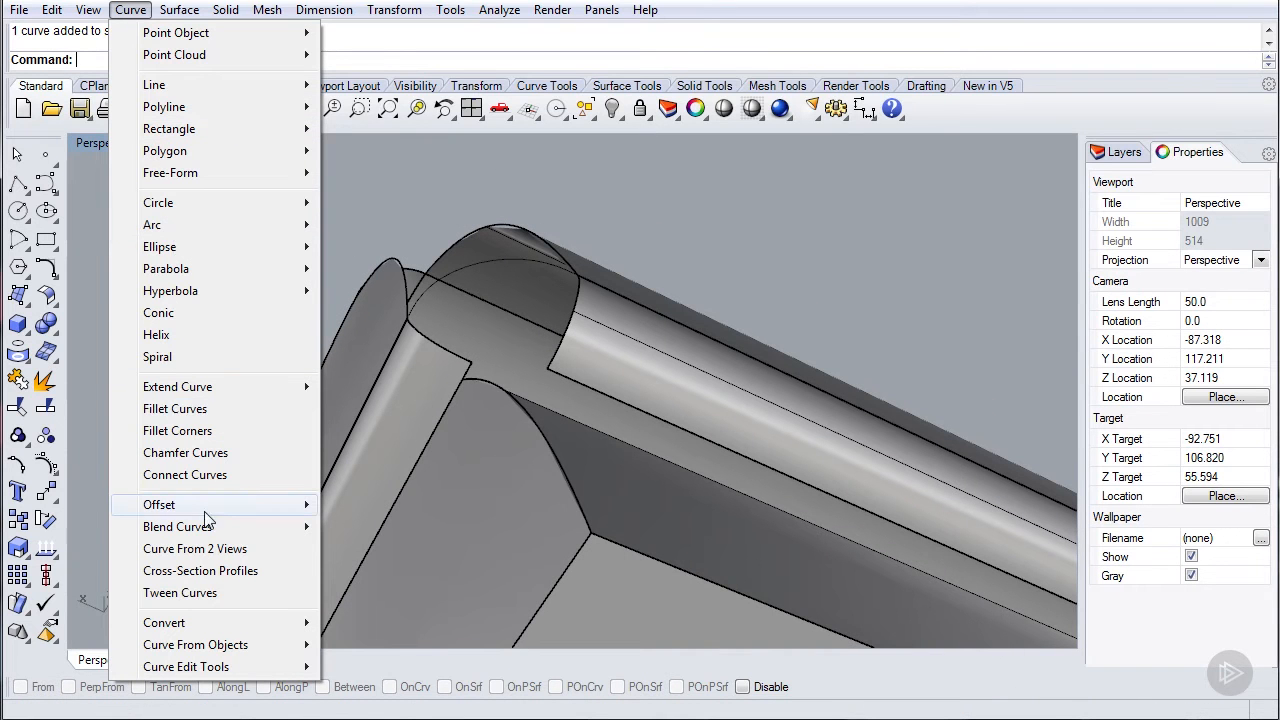
{"action": "mouse_move", "coordinate": [210, 526]}
{"action": "left_click", "coordinate": [370, 527]}
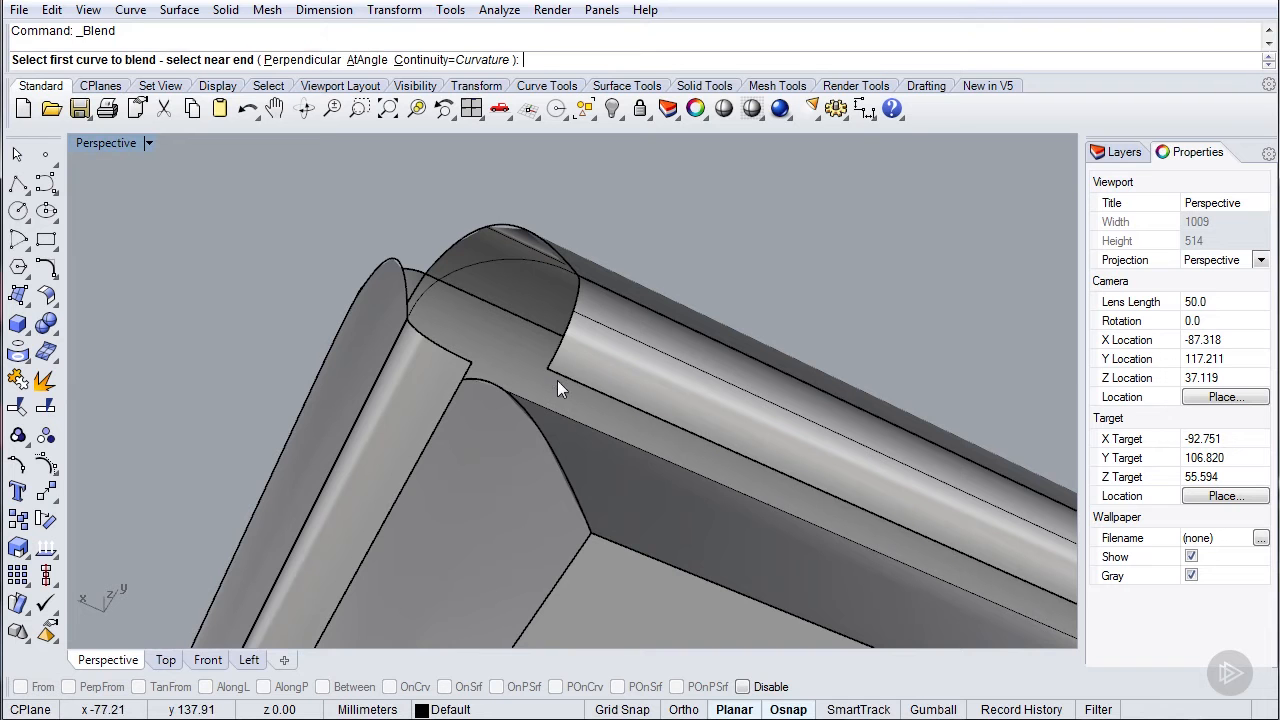
{"action": "left_click", "coordinate": [462, 383]}
{"action": "left_click", "coordinate": [465, 373]}
{"action": "right_click_drag", "start_coordinate": [425, 296], "coordinate": [587, 380]}
{"action": "key", "text": "Delete"}
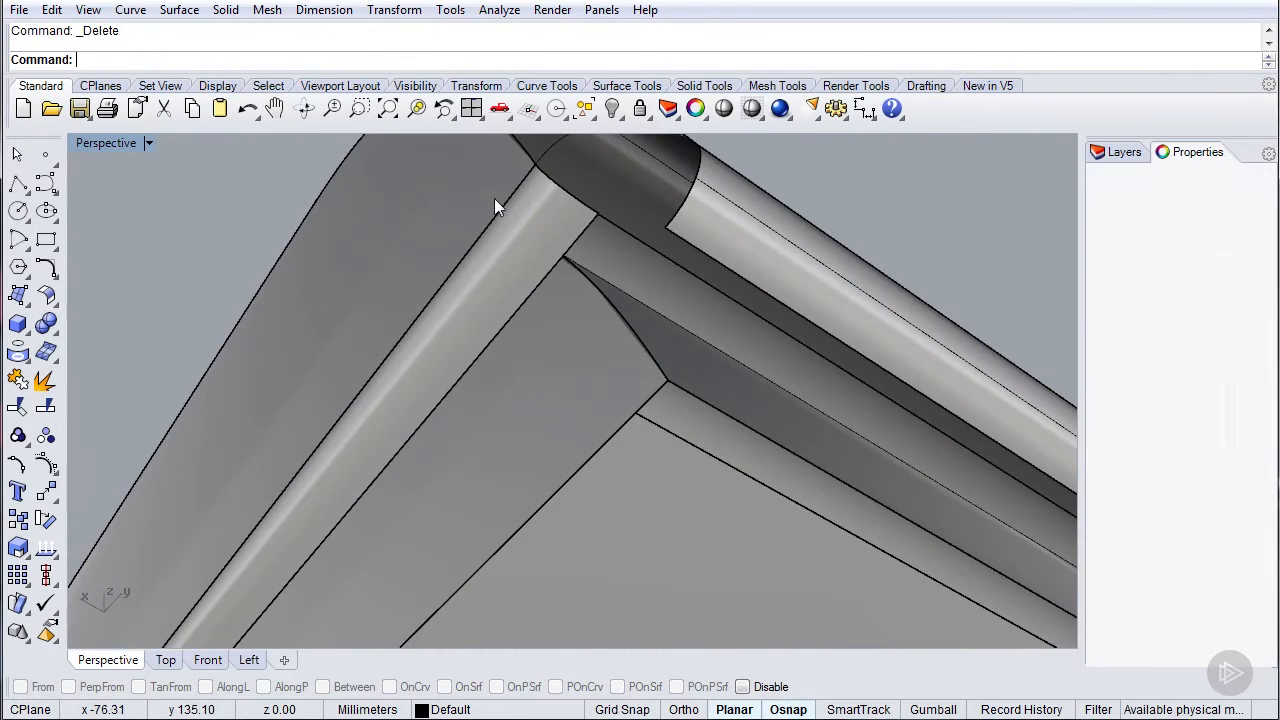
- Draw a horizontal line in the Top view from the outer corner of the end face's rounded strip across the strip
{"action": "right_click_drag", "start_coordinate": [494, 198], "coordinate": [527, 312]}
{"action": "left_click", "coordinate": [527, 312]}
{"action": "double_click", "coordinate": [108, 143]}
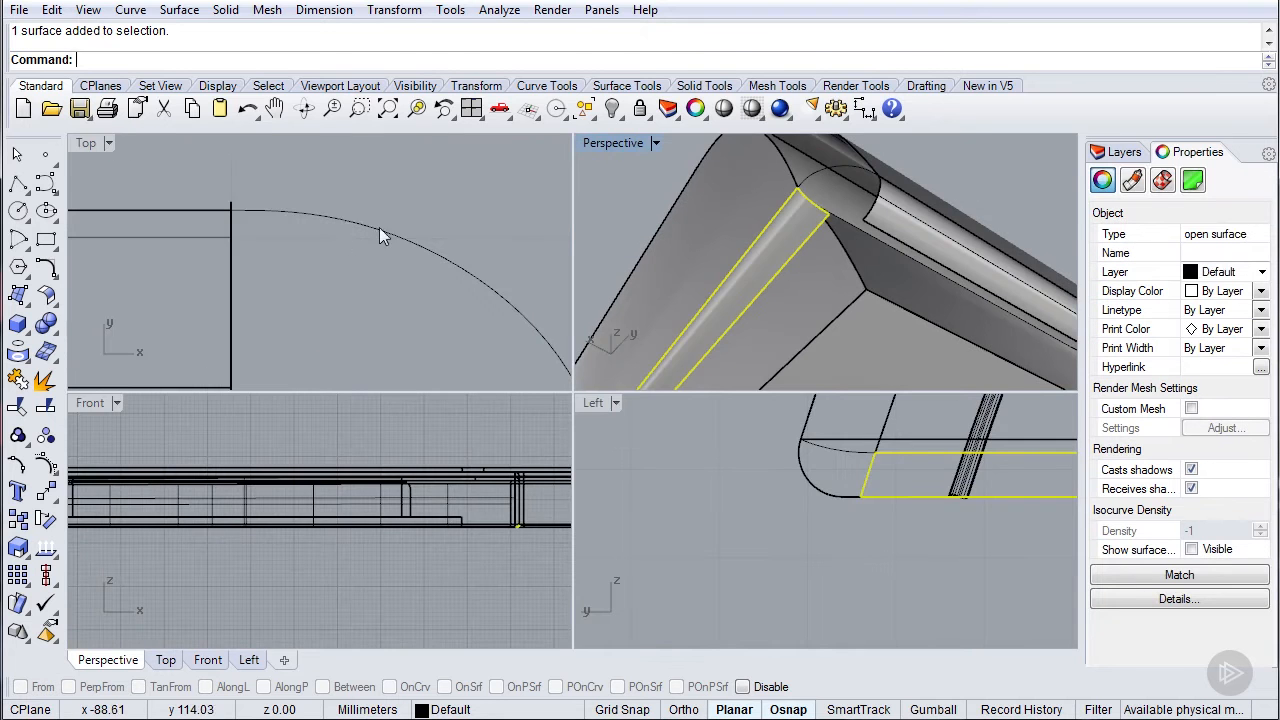
{"action": "right_click", "coordinate": [416, 108]}
{"action": "right_click_drag", "start_coordinate": [305, 256], "coordinate": [338, 218]}
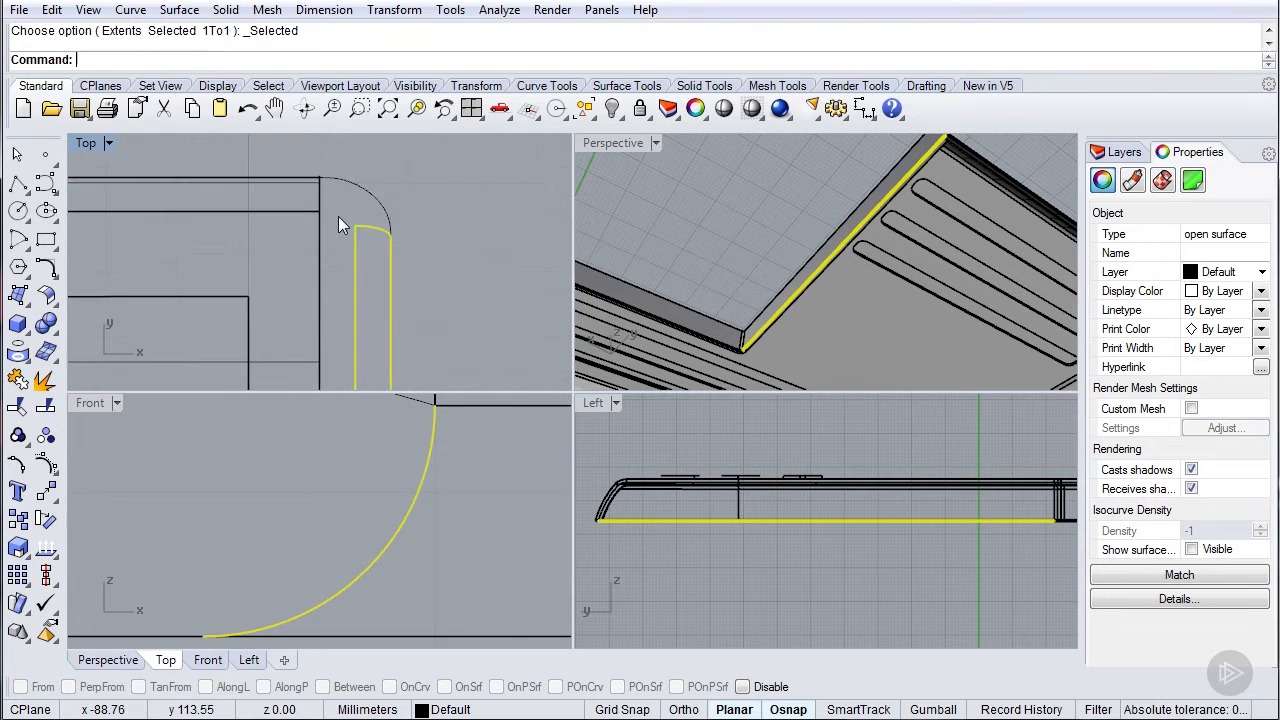
{"action": "scroll", "coordinate": [340, 215], "scroll_direction": "up", "scroll_amount": 3}
{"action": "scroll", "coordinate": [403, 228], "scroll_direction": "up", "scroll_amount": 5}
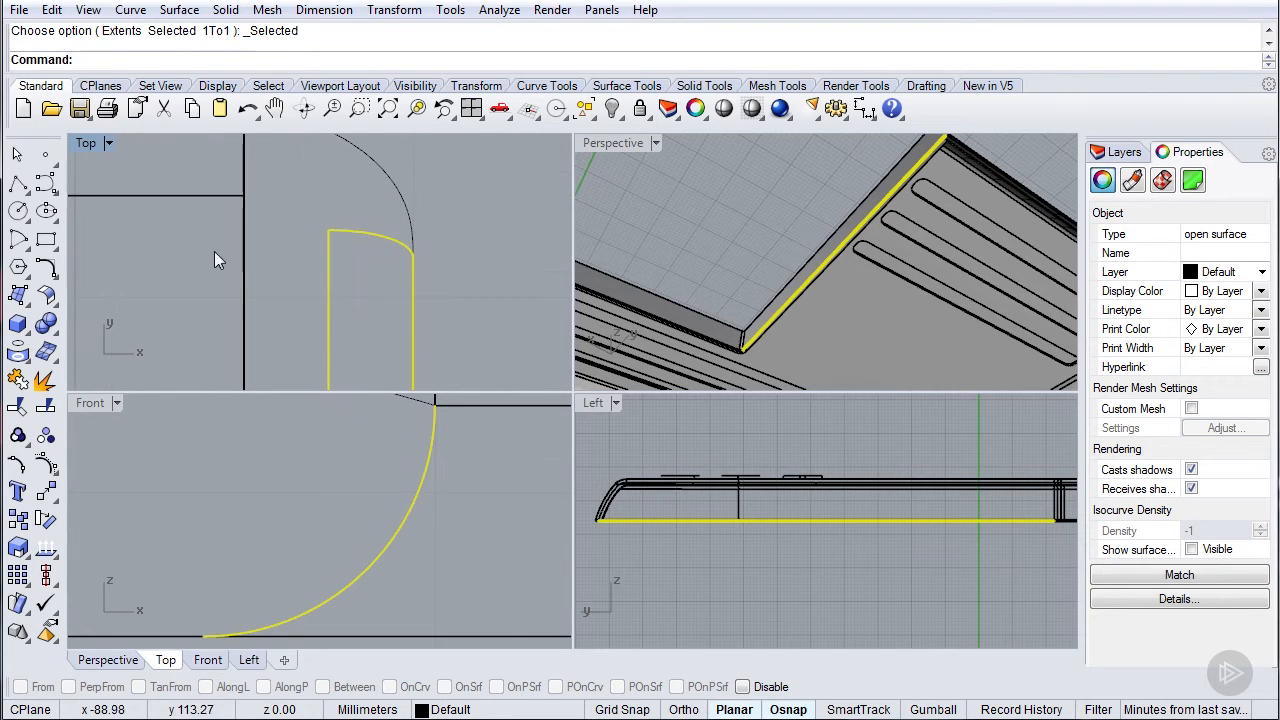
{"action": "left_click", "coordinate": [22, 185]}
{"action": "left_click", "coordinate": [413, 259]}
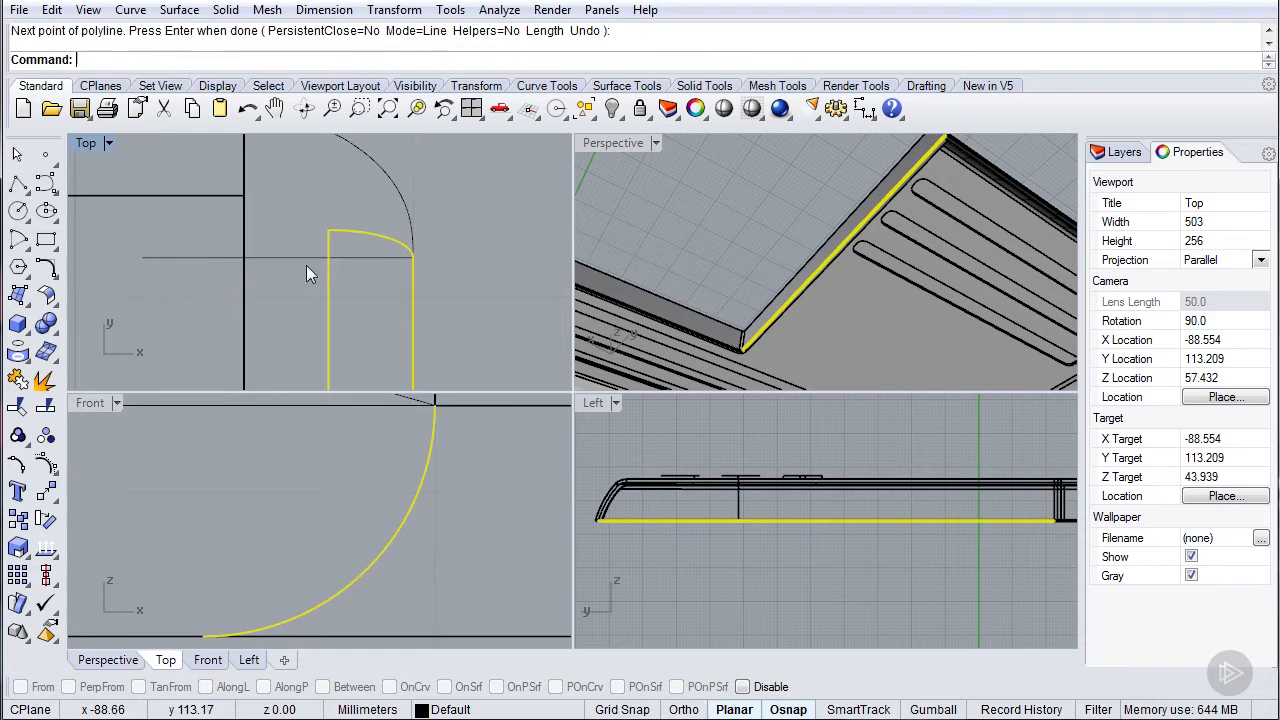
{"action": "key", "text": "Return"}
- Split the end face's rounded strip with the horizontal line and delete the curved piece beyond it
{"action": "type", "text": "Split"}
{"action": "key", "text": "Return"}
{"action": "key", "text": "Return"}
{"action": "left_click", "coordinate": [351, 240]}
{"action": "key", "text": "Delete"}
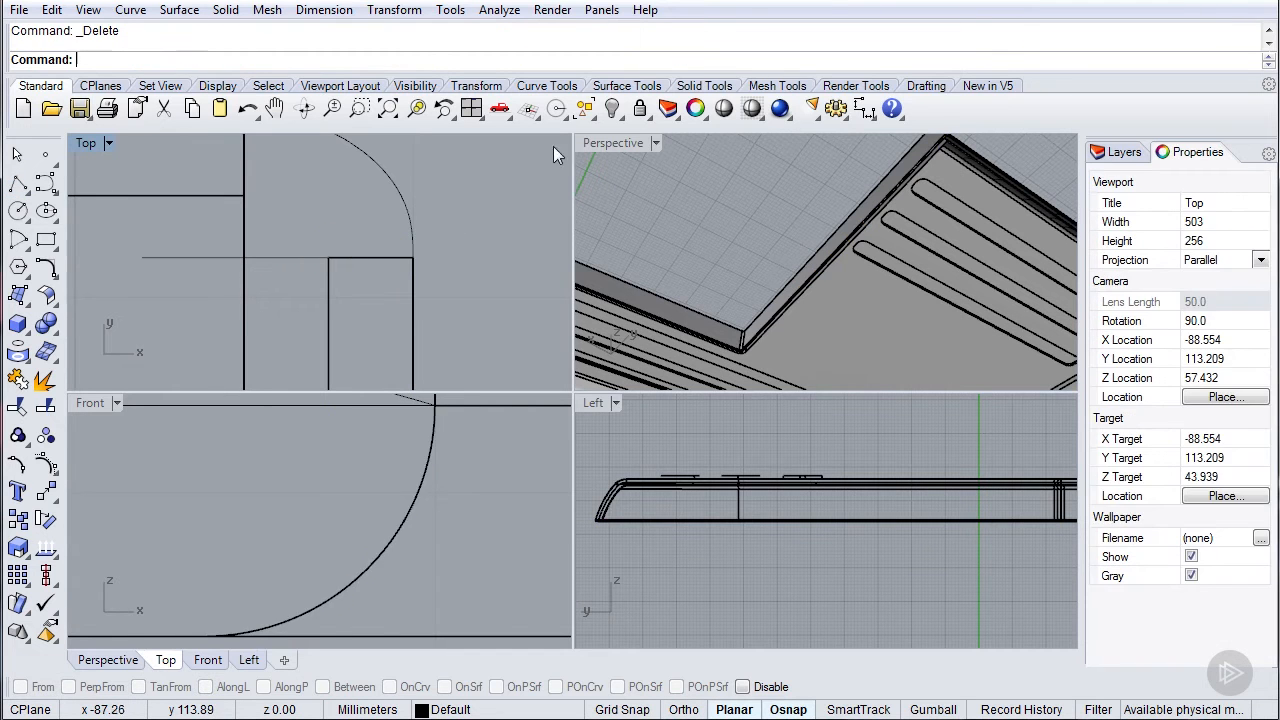
- Create a quick curve blend with curvature continuity between the inner edges of the two rounded bottom strips across the corner
{"action": "double_click", "coordinate": [598, 143]}
{"action": "scroll", "coordinate": [664, 239], "scroll_direction": "down", "scroll_amount": 4}
{"action": "right_click_drag", "start_coordinate": [664, 239], "coordinate": [761, 273]}
{"action": "scroll", "coordinate": [733, 182], "scroll_direction": "up", "scroll_amount": 4}
{"action": "scroll", "coordinate": [733, 182], "scroll_direction": "up", "scroll_amount": 10}
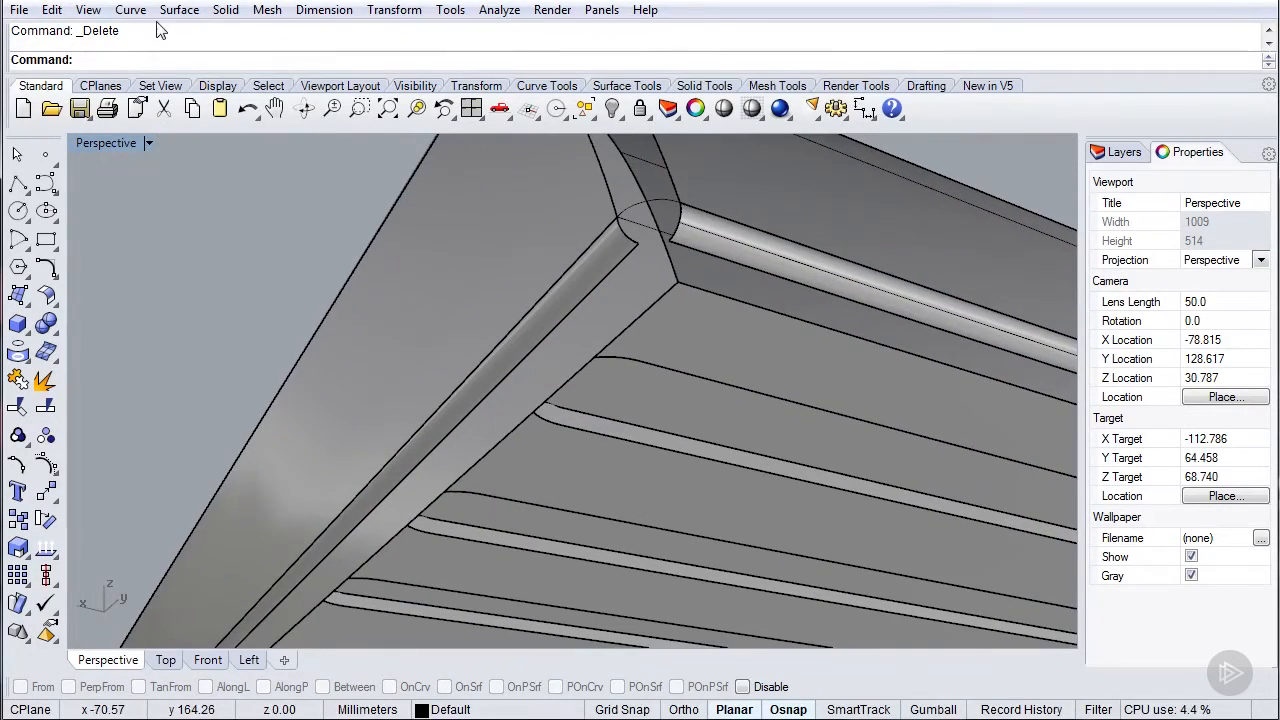
{"action": "left_click", "coordinate": [130, 10]}
{"action": "mouse_move", "coordinate": [200, 526]}
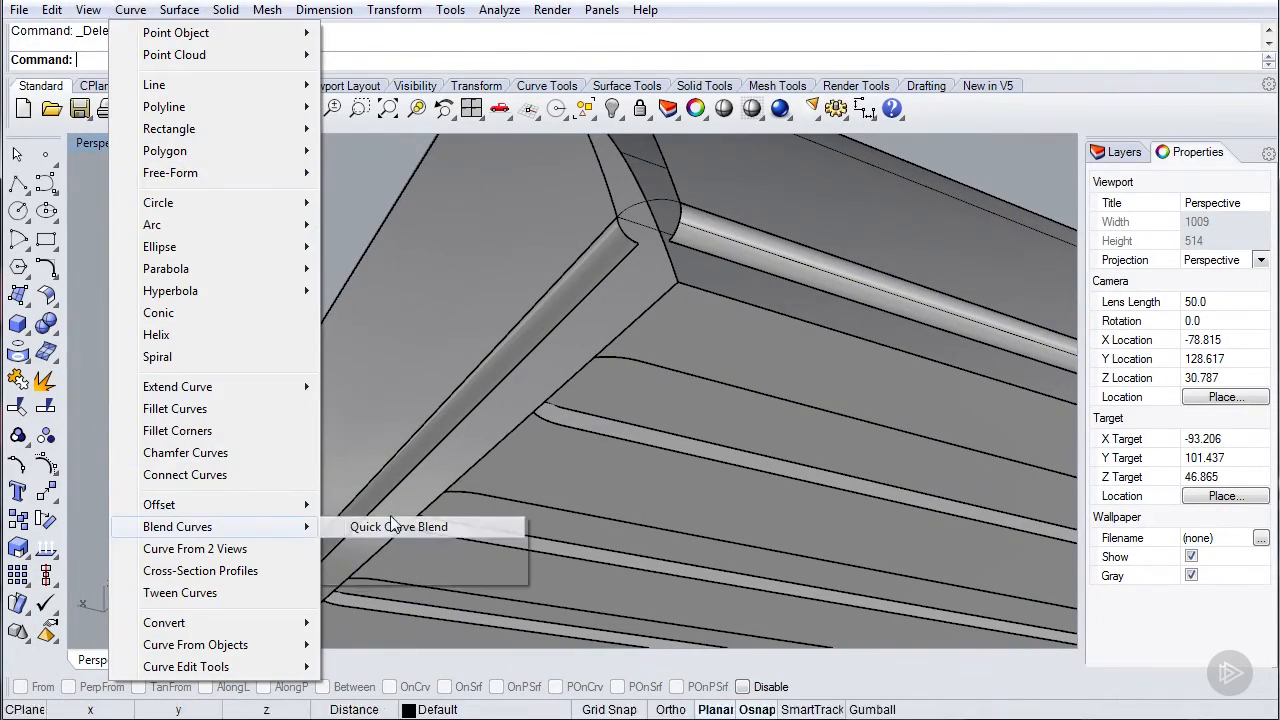
{"action": "left_click", "coordinate": [391, 526]}
{"action": "left_click", "coordinate": [669, 247]}
{"action": "left_click", "coordinate": [674, 241]}
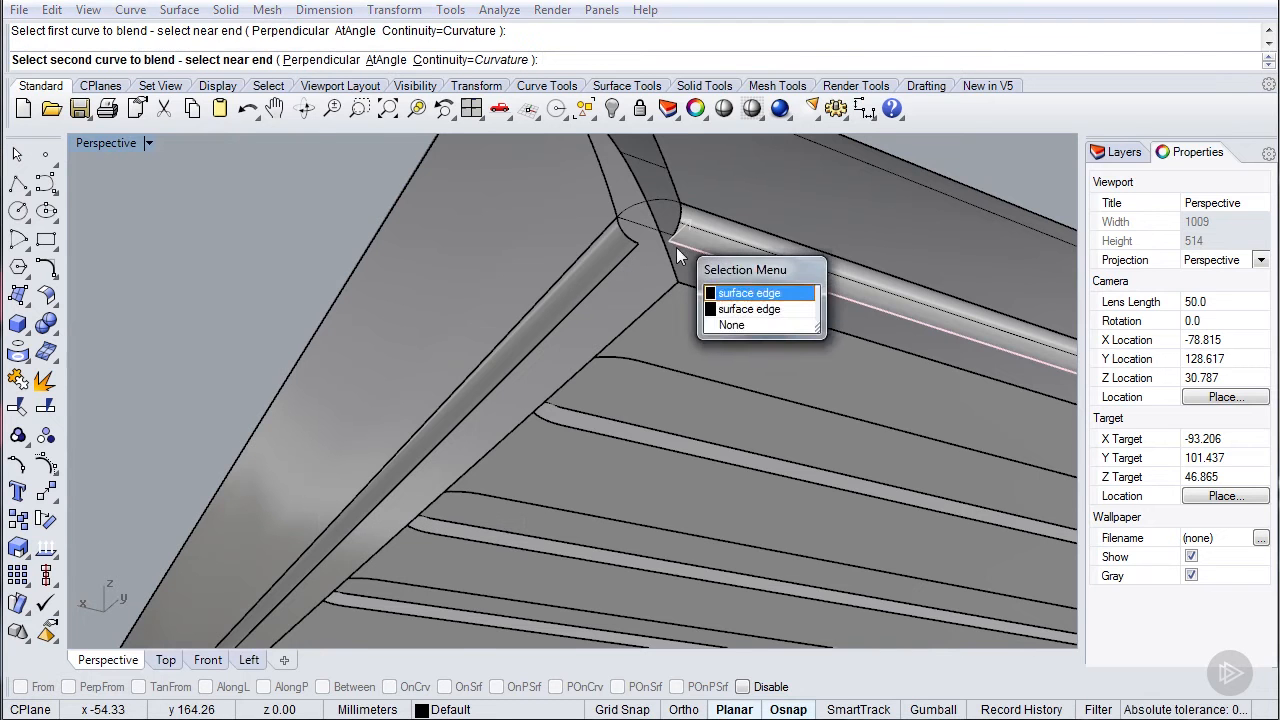
{"action": "key", "text": "Return"}
- Create a two-rail sweep along the corner's two upright edges, using the arc above and the blend curve below as cross sections
{"action": "right_click_drag", "start_coordinate": [662, 244], "coordinate": [582, 293]}
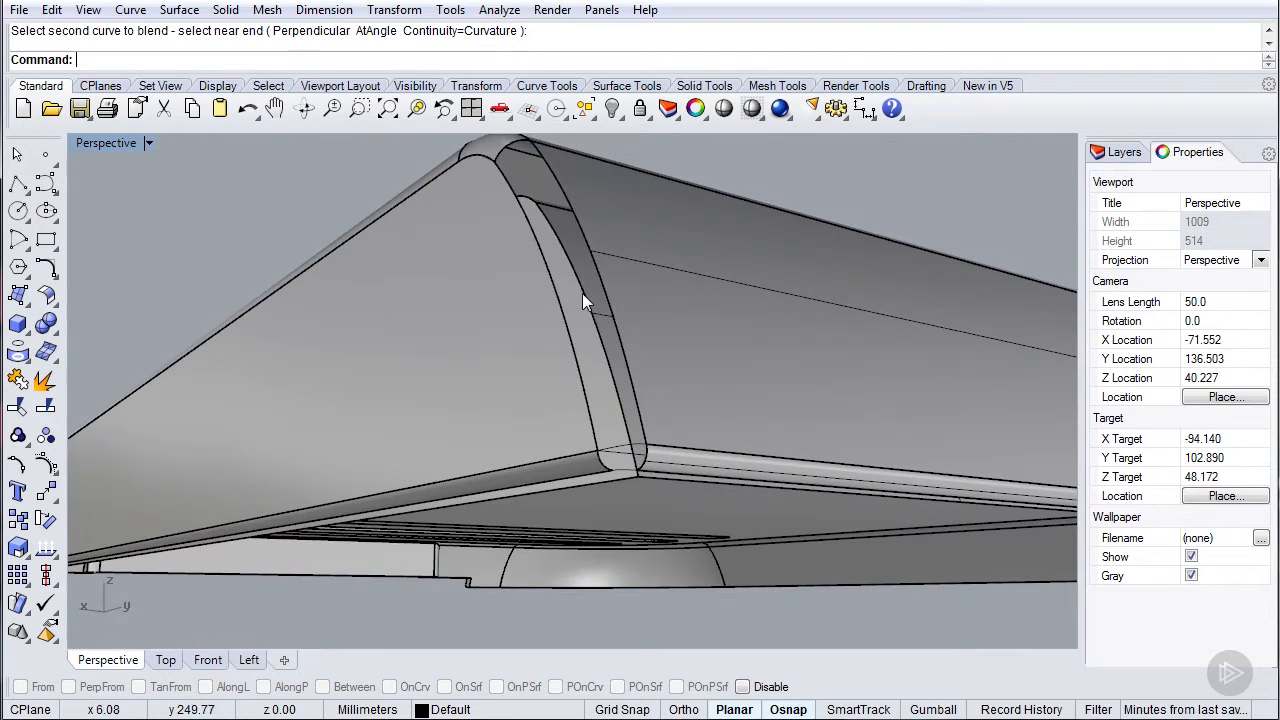
{"action": "left_click", "coordinate": [15, 298]}
{"action": "left_click", "coordinate": [84, 400]}
{"action": "left_click", "coordinate": [548, 168]}
{"action": "left_click", "coordinate": [497, 172]}
{"action": "left_click", "coordinate": [507, 158]}
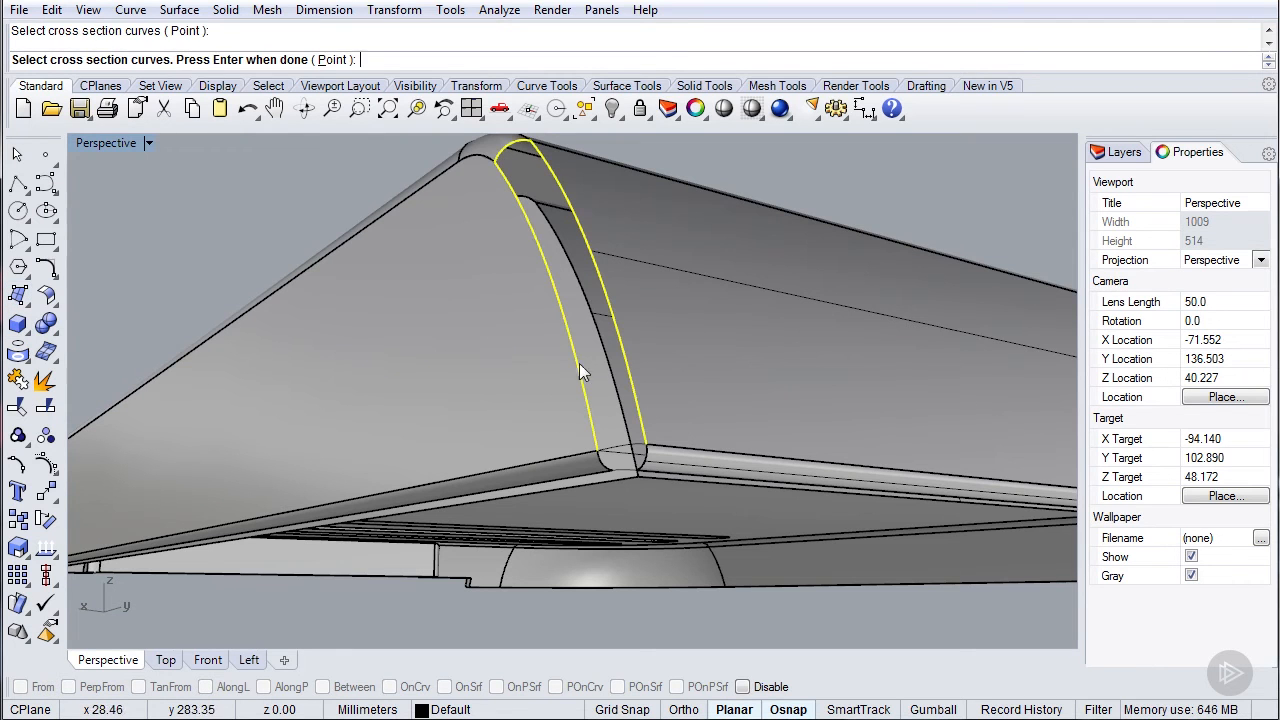
{"action": "left_click", "coordinate": [617, 437]}
{"action": "left_click", "coordinate": [616, 446]}
{"action": "right_click", "coordinate": [616, 446]}
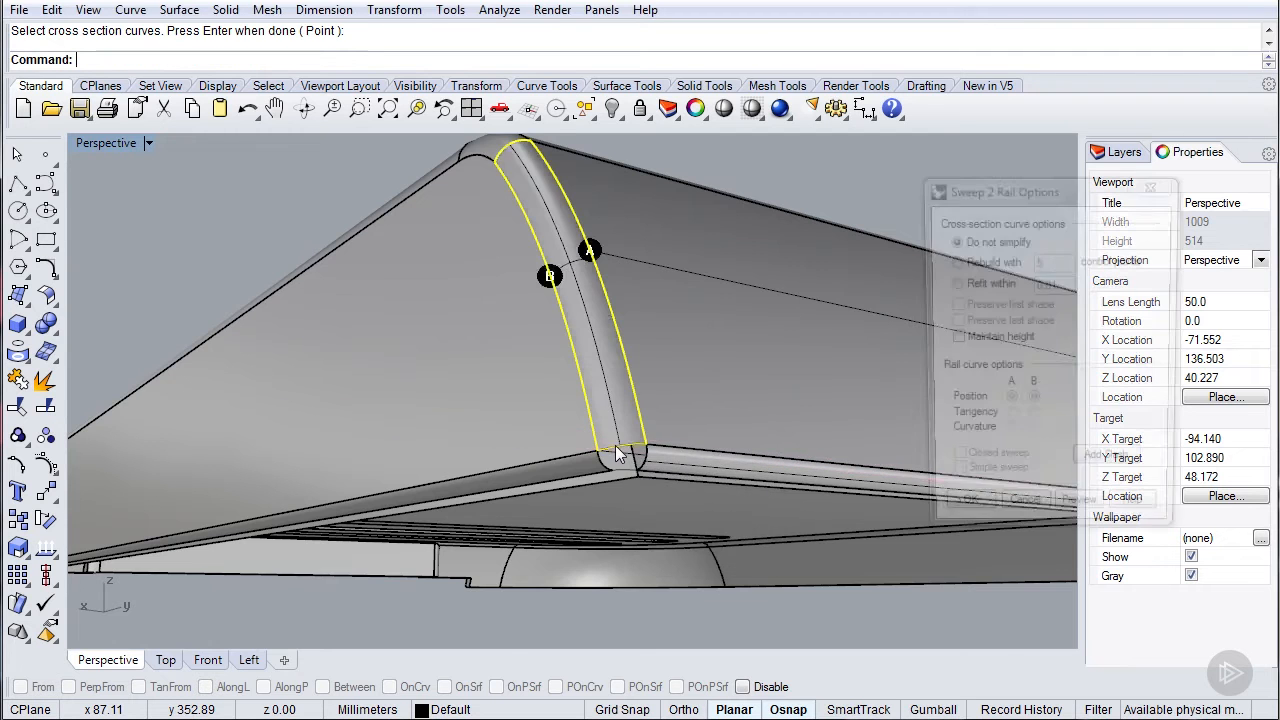
- Sweep the bottom corner patch between the upright corner's lower edge and the inner blend curve, using the strips' end edges as cross sections
{"action": "right_click_drag", "start_coordinate": [599, 368], "coordinate": [597, 328]}
{"action": "scroll", "coordinate": [601, 412], "scroll_direction": "up", "scroll_amount": 3}
{"action": "right_click", "coordinate": [588, 411]}
{"action": "left_click", "coordinate": [588, 411]}
{"action": "scroll", "coordinate": [588, 411], "scroll_direction": "down", "scroll_amount": 1}
{"action": "left_click", "coordinate": [588, 411]}
{"action": "left_click", "coordinate": [614, 447]}
{"action": "left_click", "coordinate": [584, 442]}
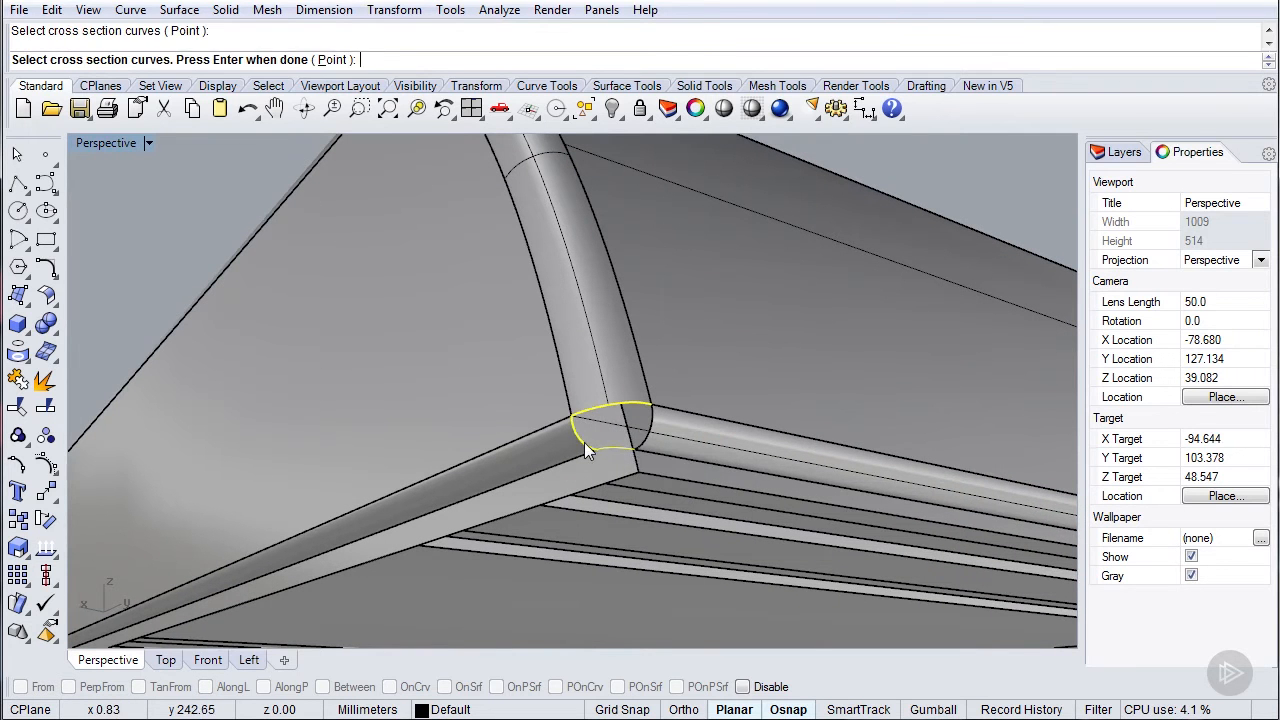
{"action": "left_click", "coordinate": [644, 442]}
{"action": "right_click", "coordinate": [644, 442]}
{"action": "right_click", "coordinate": [644, 442]}
- Join all the visible surfaces and examine the result's naked edges with Show Edges
{"action": "scroll", "coordinate": [531, 369], "scroll_direction": "down", "scroll_amount": 7}
{"action": "right_click_drag", "start_coordinate": [531, 369], "coordinate": [331, 363]}
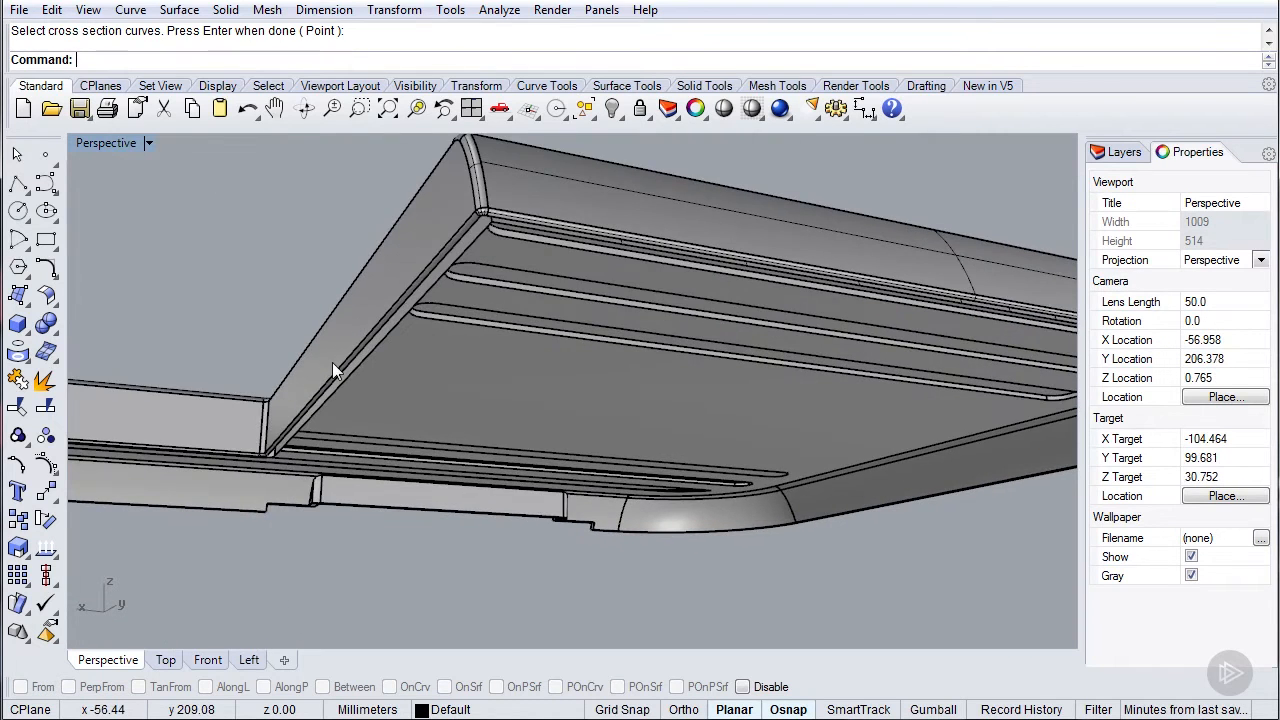
{"action": "key", "text": "ctrl+a"}
{"action": "left_click", "coordinate": [17, 378]}
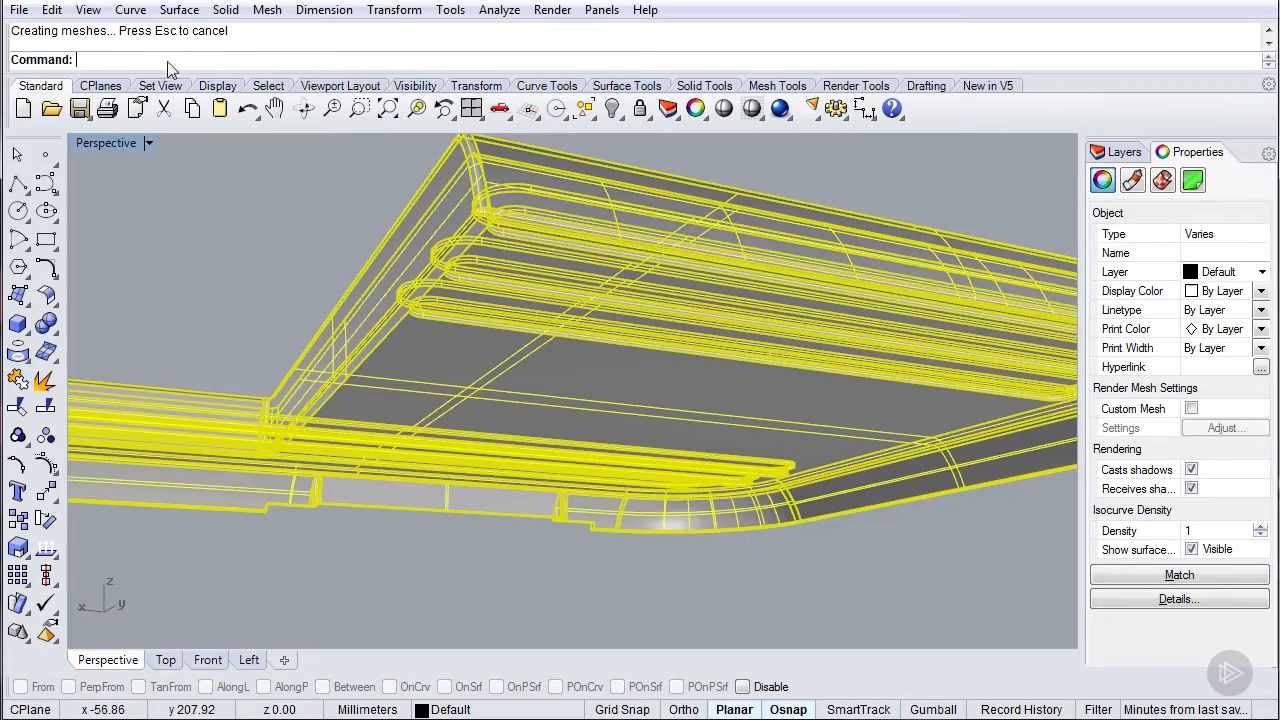
{"action": "left_click", "coordinate": [499, 10]}
{"action": "mouse_move", "coordinate": [600, 277]}
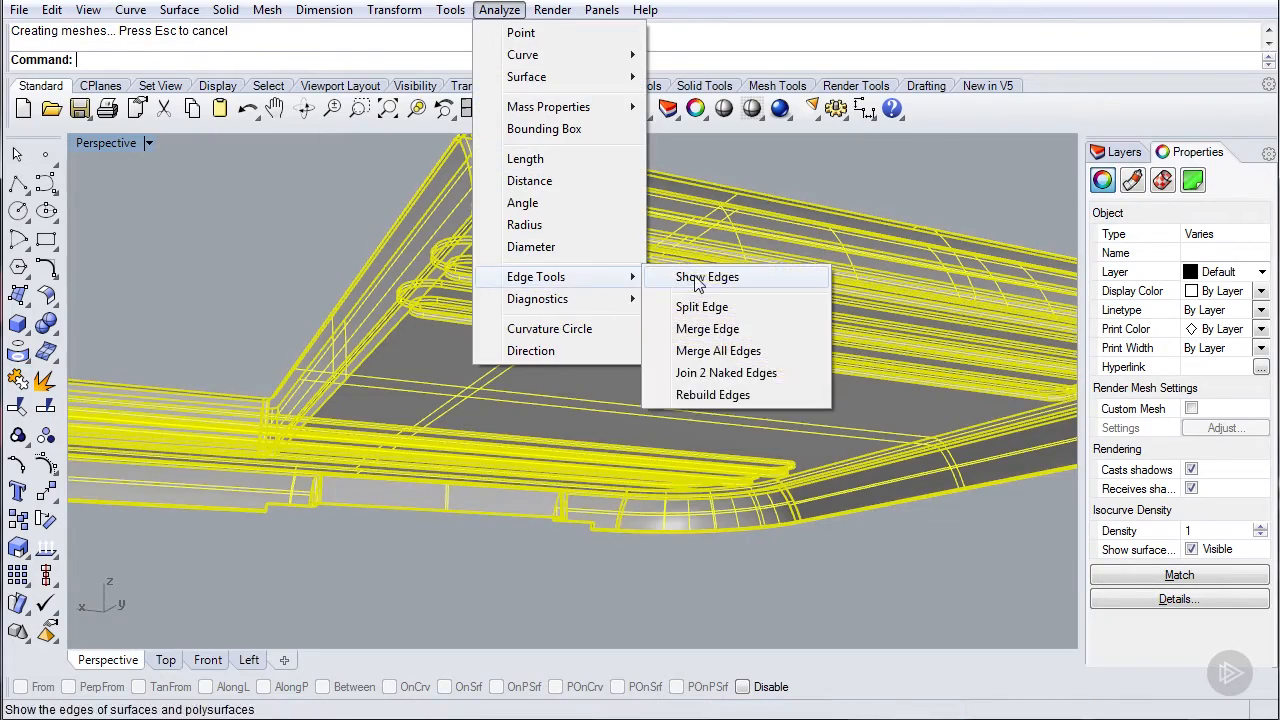
{"action": "left_click", "coordinate": [697, 282]}
{"action": "right_click_drag", "start_coordinate": [495, 396], "coordinate": [556, 293]}
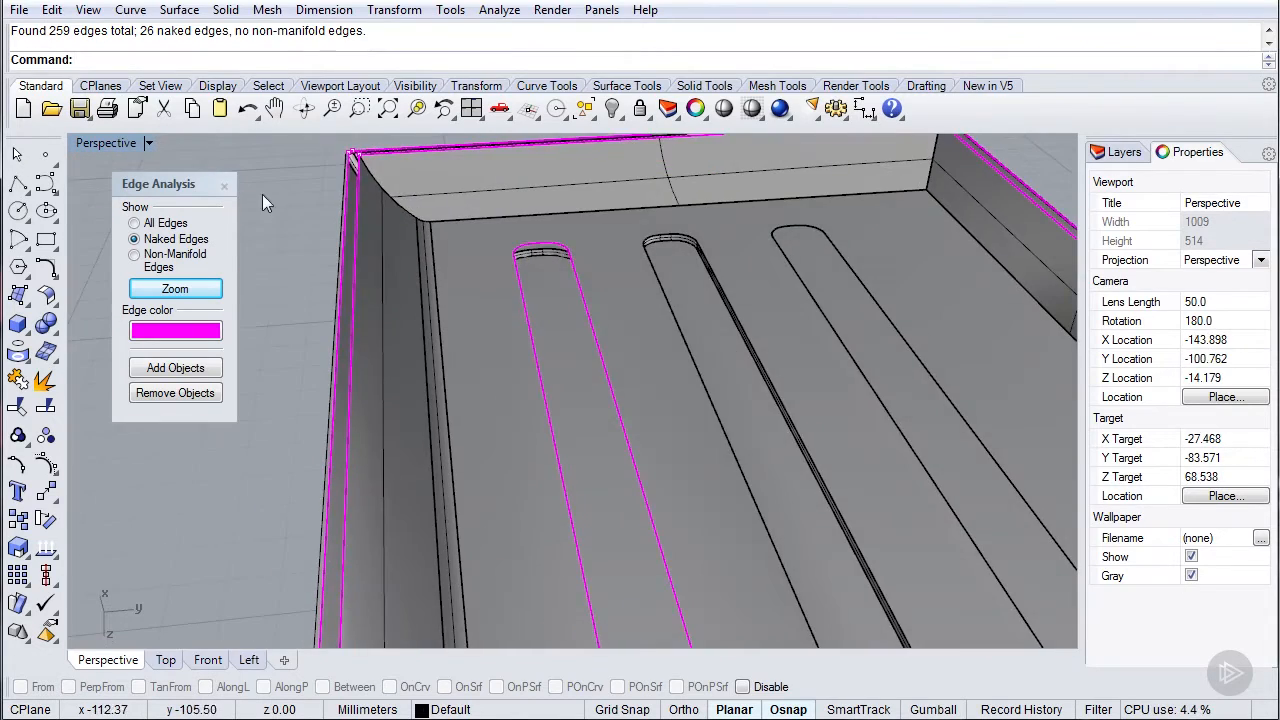
{"action": "left_click", "coordinate": [224, 186]}
- Explode the joined slotted panel into separate surfaces
{"action": "right_click_drag", "start_coordinate": [460, 230], "coordinate": [470, 263]}
{"action": "left_click", "coordinate": [502, 296]}
{"action": "type", "text": "explode"}
{"action": "key", "text": "Return"}
- Try deleting the panel's slotted floor surface, and undo the deletion
{"action": "left_click", "coordinate": [438, 316]}
{"action": "left_click", "coordinate": [270, 155]}
{"action": "scroll", "coordinate": [433, 250], "scroll_direction": "up", "scroll_amount": 10}
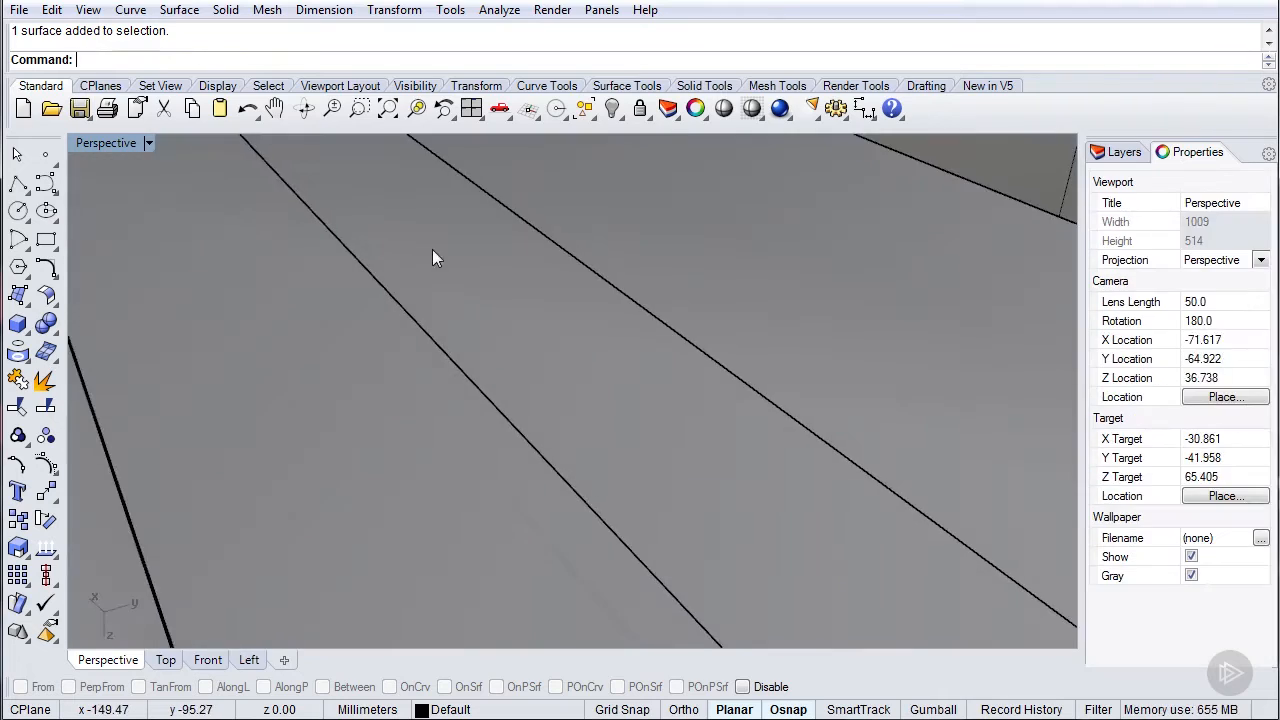
{"action": "left_click", "coordinate": [432, 238]}
{"action": "scroll", "coordinate": [437, 331], "scroll_direction": "down", "scroll_amount": 10}
{"action": "key", "text": "Delete"}
{"action": "scroll", "coordinate": [470, 220], "scroll_direction": "up", "scroll_amount": 8}
{"action": "right_click_drag", "start_coordinate": [472, 222], "coordinate": [417, 430]}
{"action": "key", "text": "ctrl+z"}
{"action": "scroll", "coordinate": [431, 269], "scroll_direction": "down", "scroll_amount": 6}
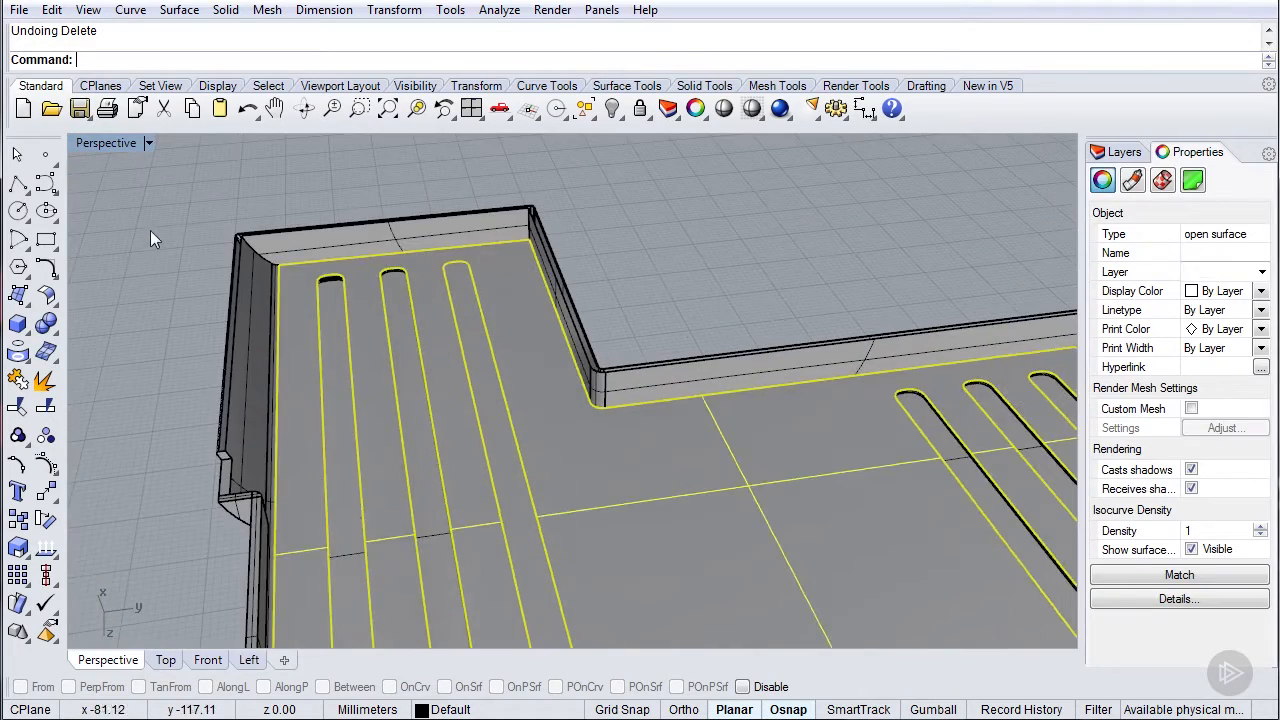
{"action": "left_click", "coordinate": [150, 238]}
- Show all hidden objects and hide the two outer shell parts and the clasp covering the slotted panel
{"action": "scroll", "coordinate": [451, 349], "scroll_direction": "down", "scroll_amount": 5}
{"action": "right_click_drag", "start_coordinate": [451, 349], "coordinate": [335, 287]}
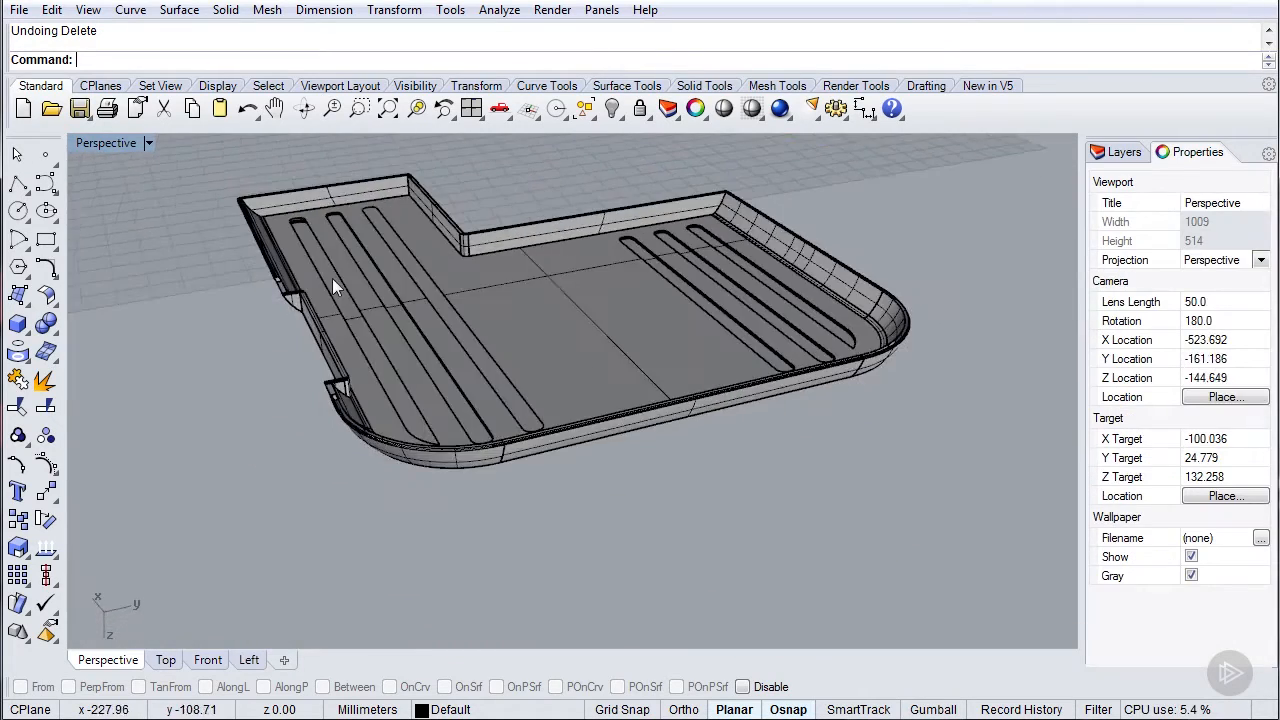
{"action": "scroll", "coordinate": [335, 287], "scroll_direction": "up", "scroll_amount": 5}
{"action": "right_click_drag", "start_coordinate": [313, 229], "coordinate": [186, 286]}
{"action": "right_click", "coordinate": [612, 108]}
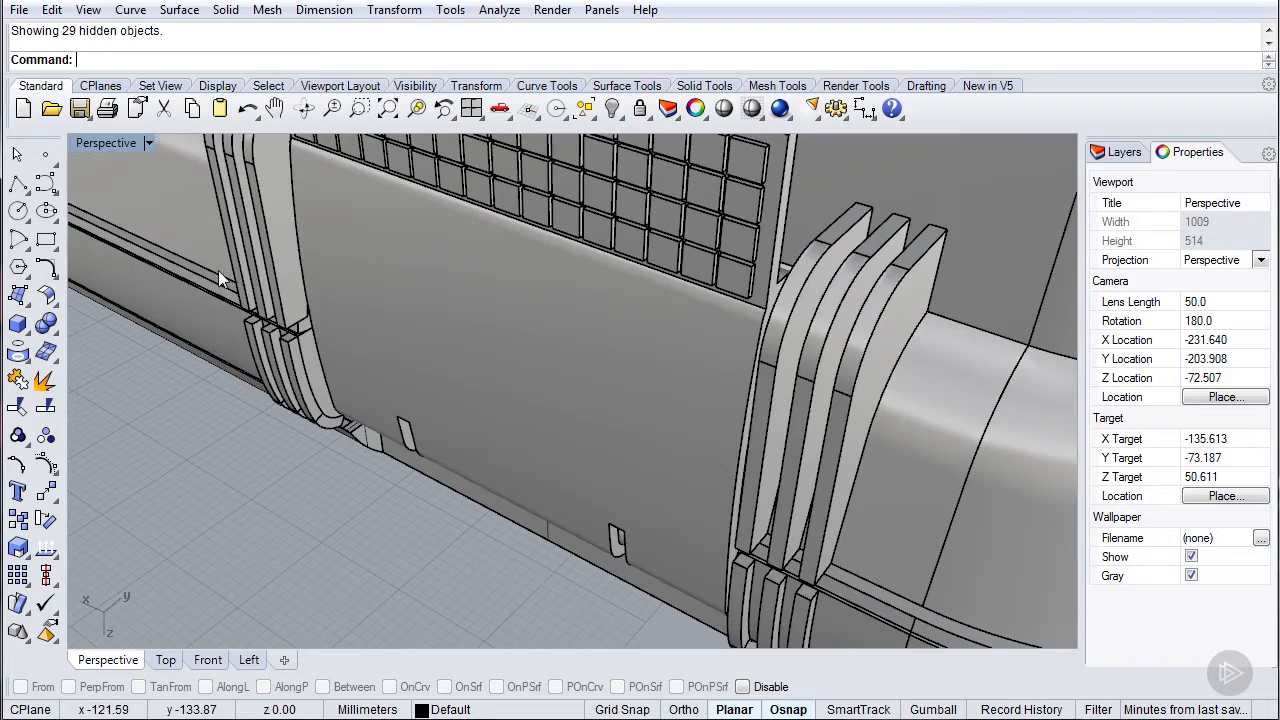
{"action": "left_click", "coordinate": [221, 271]}
{"action": "left_click", "coordinate": [612, 108]}
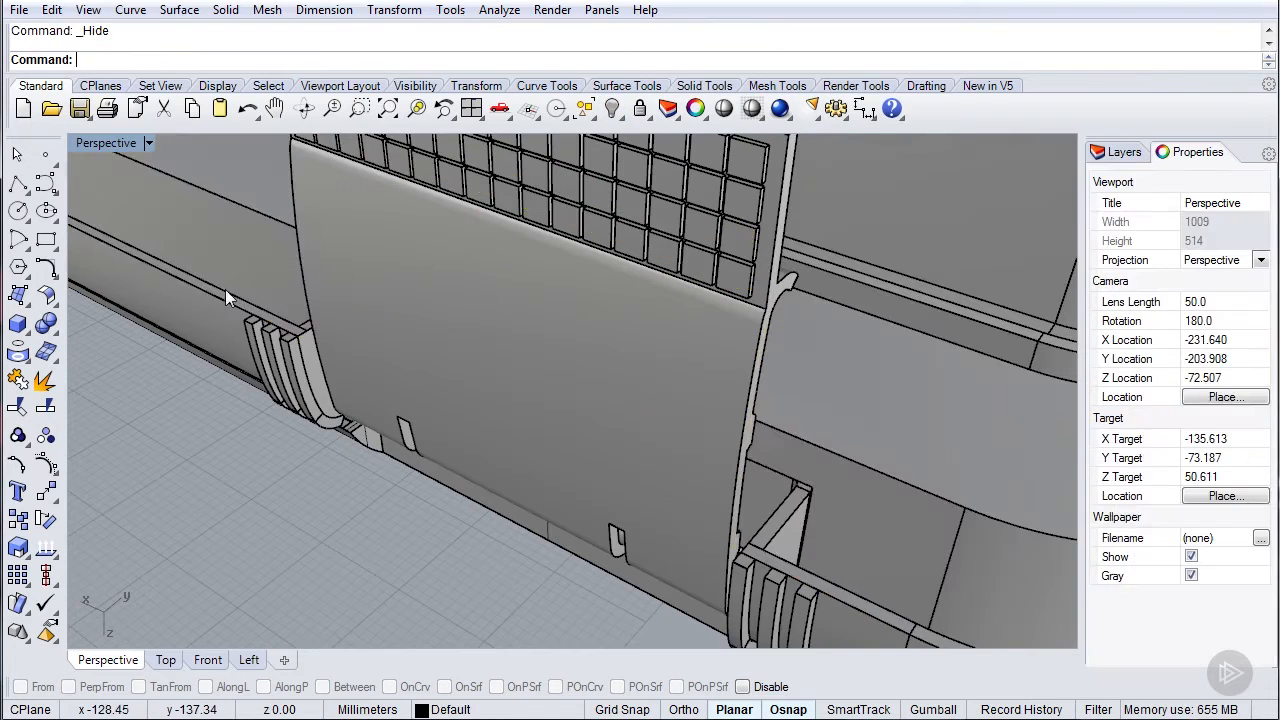
{"action": "left_click", "coordinate": [282, 250]}
{"action": "left_click", "coordinate": [612, 108]}
{"action": "left_click", "coordinate": [463, 283]}
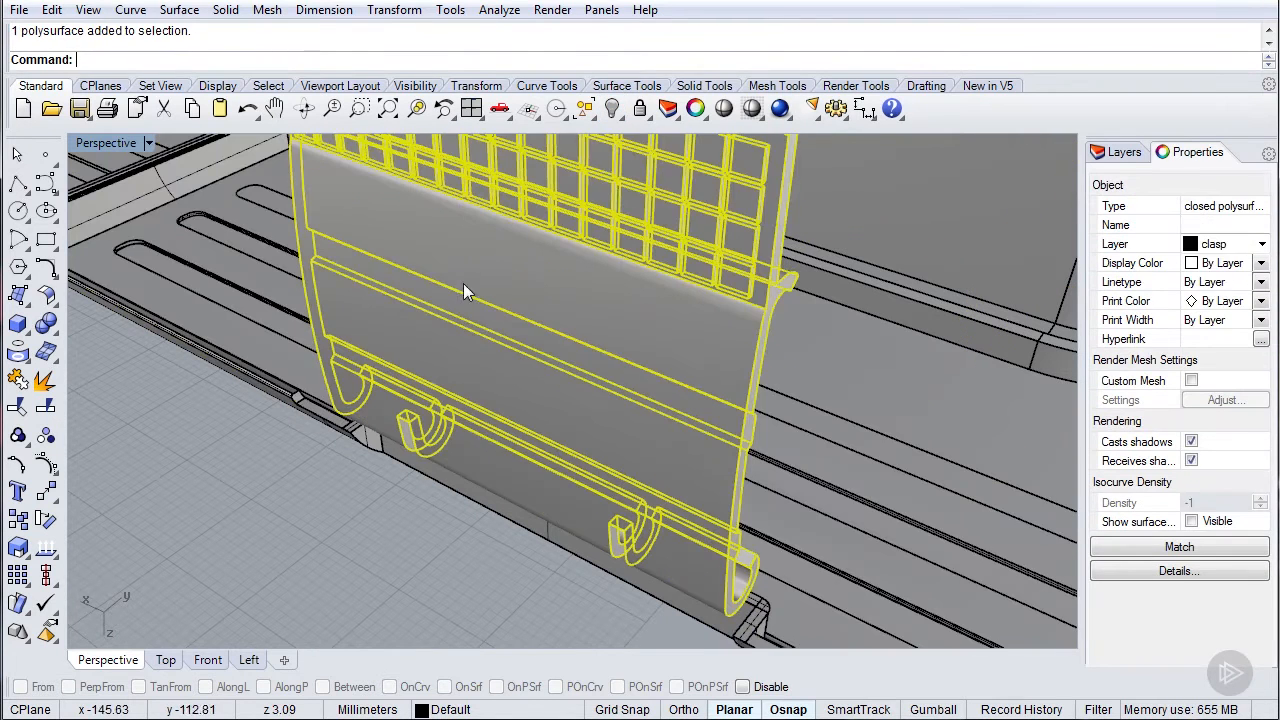
{"action": "left_click", "coordinate": [612, 108]}
- Undo back past the panel's explode to compare the outermost slot's wall, and redo the undone changes
{"action": "scroll", "coordinate": [175, 190], "scroll_direction": "up", "scroll_amount": 5}
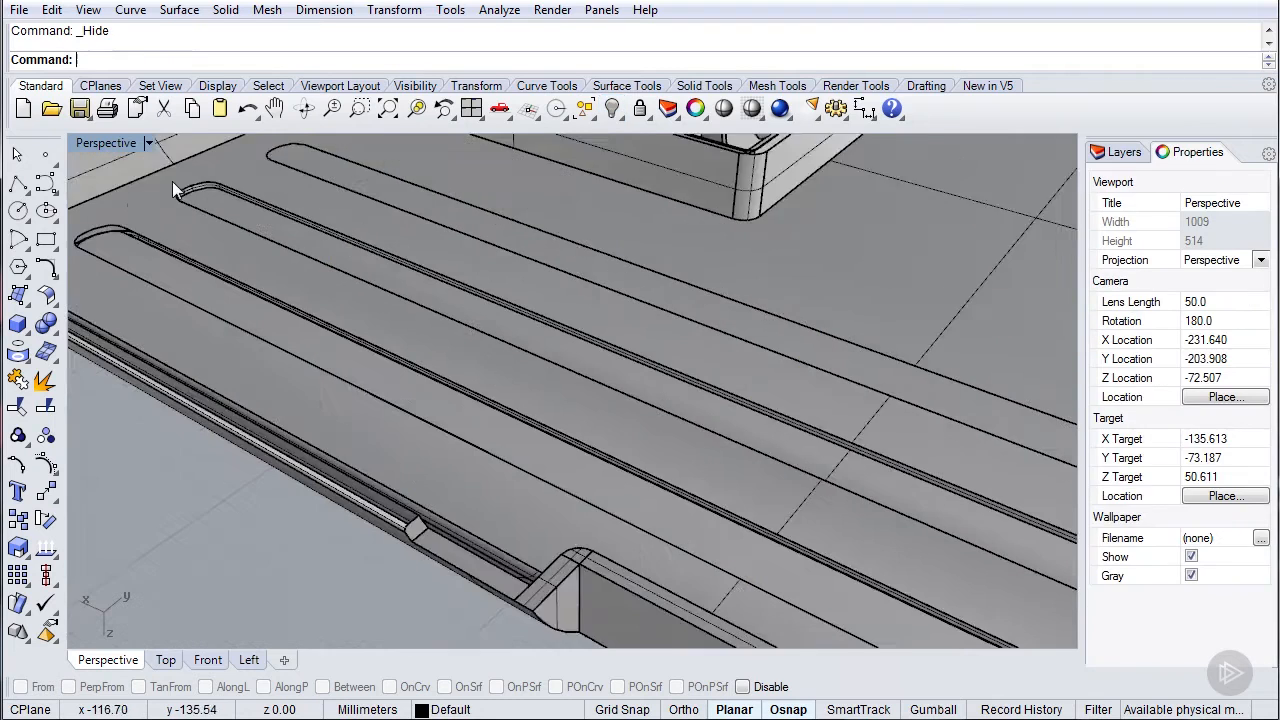
{"action": "scroll", "coordinate": [190, 230], "scroll_direction": "up", "scroll_amount": 2}
{"action": "left_click", "coordinate": [204, 266]}
{"action": "scroll", "coordinate": [176, 282], "scroll_direction": "up", "scroll_amount": 2}
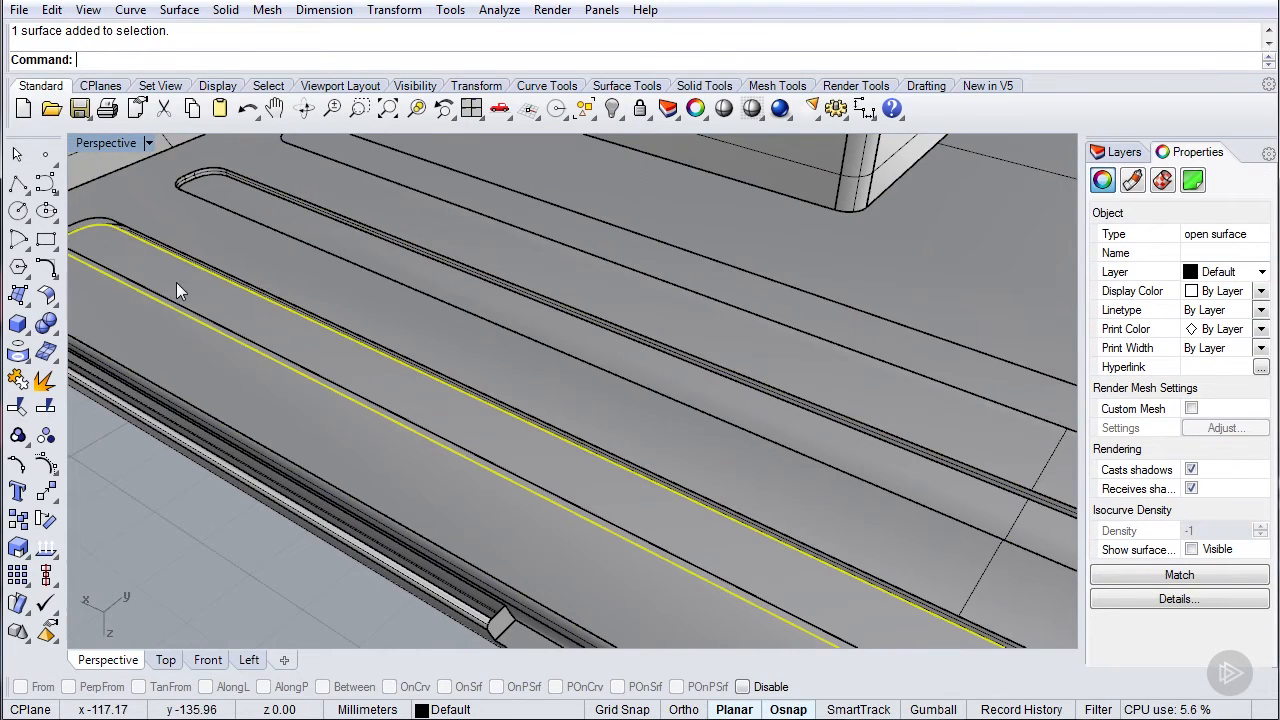
{"action": "scroll", "coordinate": [375, 369], "scroll_direction": "down", "scroll_amount": 4}
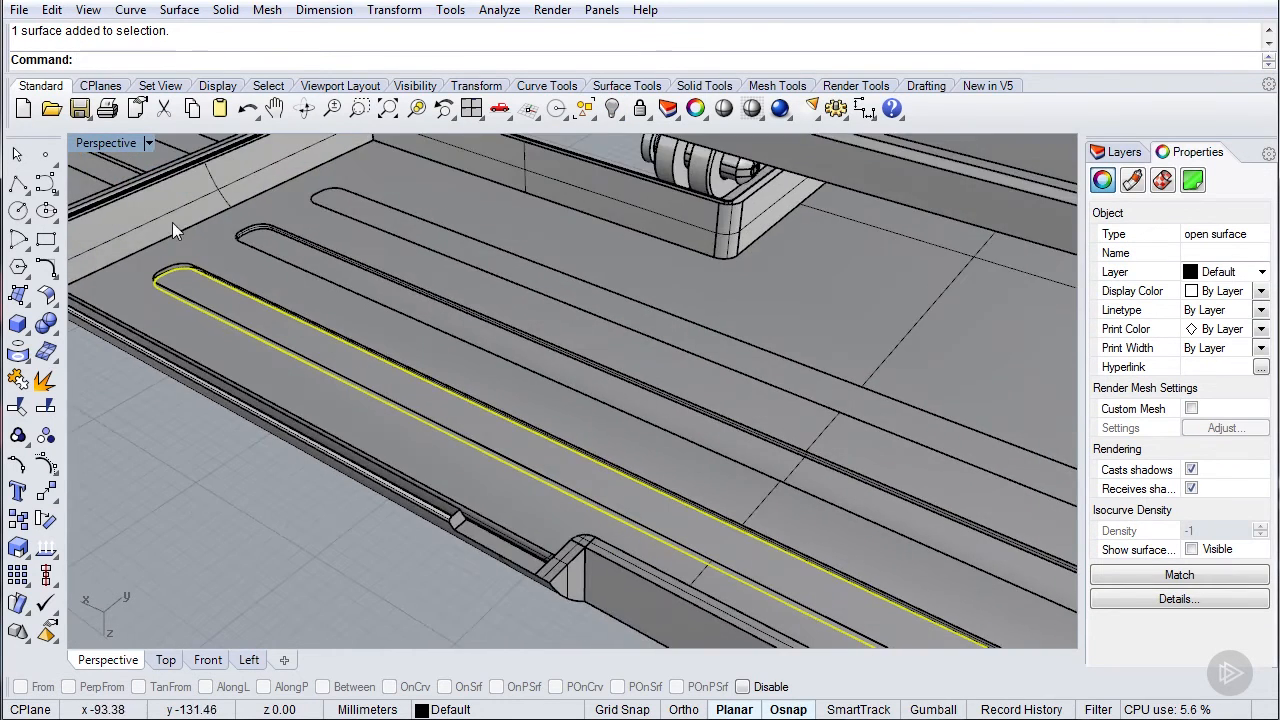
{"action": "left_click", "coordinate": [249, 110]}
{"action": "left_click", "coordinate": [249, 110]}
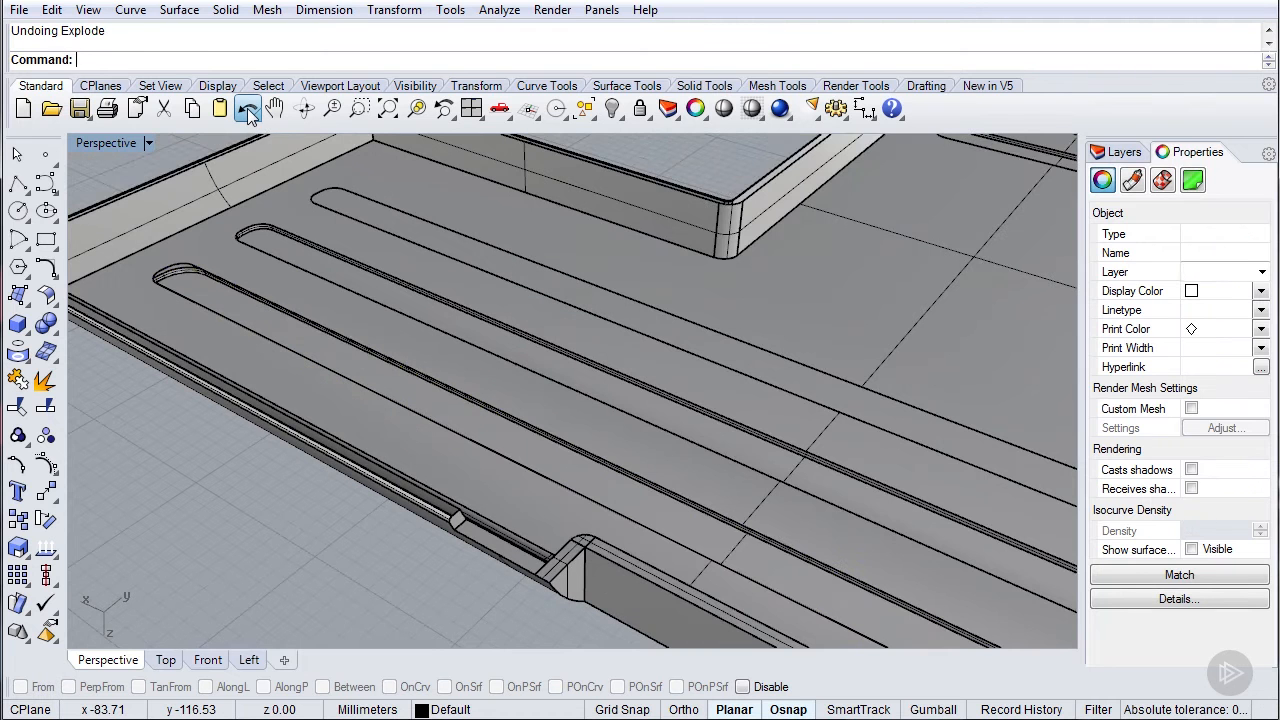
{"action": "left_click", "coordinate": [249, 110]}
{"action": "scroll", "coordinate": [172, 266], "scroll_direction": "up", "scroll_amount": 3}
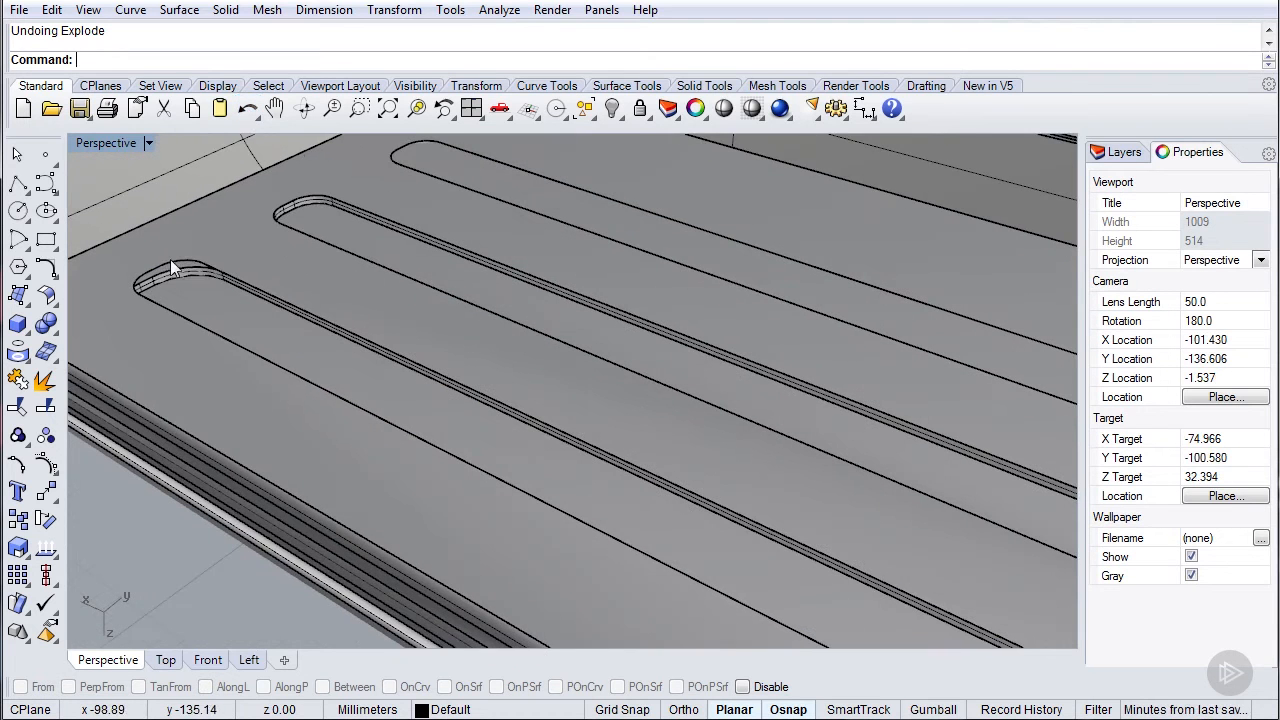
{"action": "left_click", "coordinate": [245, 113]}
{"action": "right_click", "coordinate": [245, 113]}
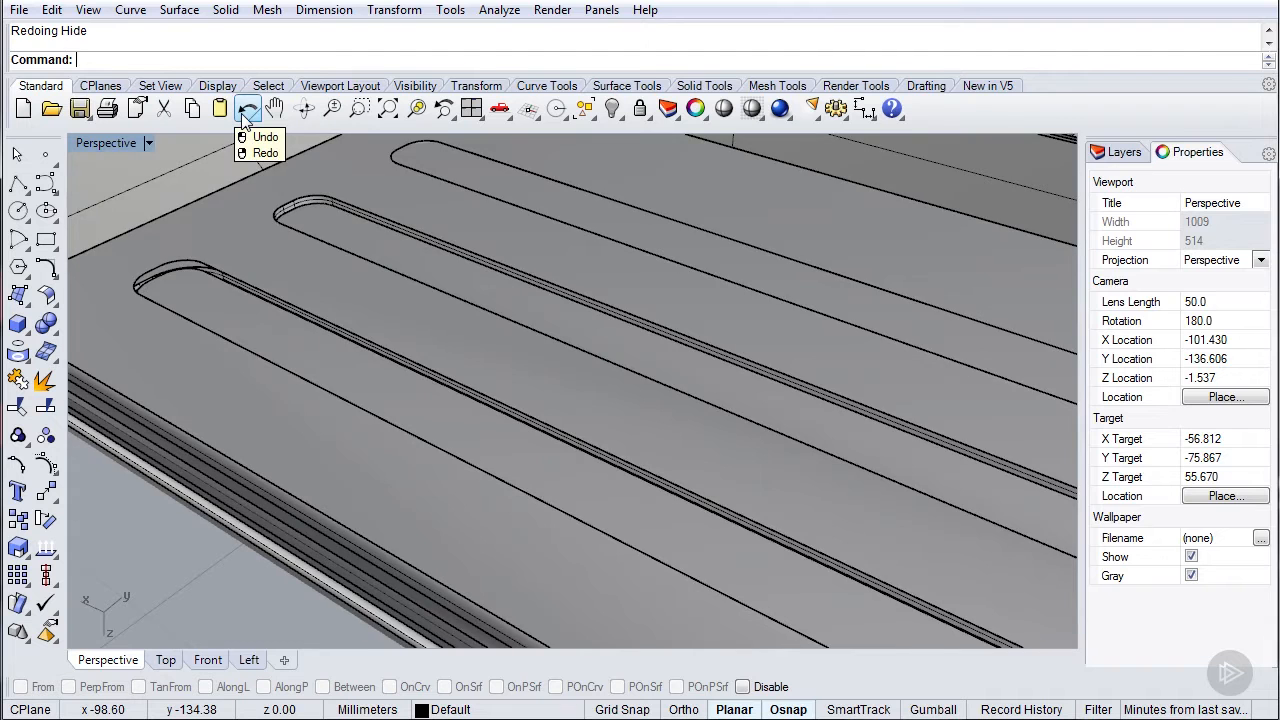
- Hide the large tray and body parts stacked over the slotted panel
{"action": "left_click", "coordinate": [200, 310]}
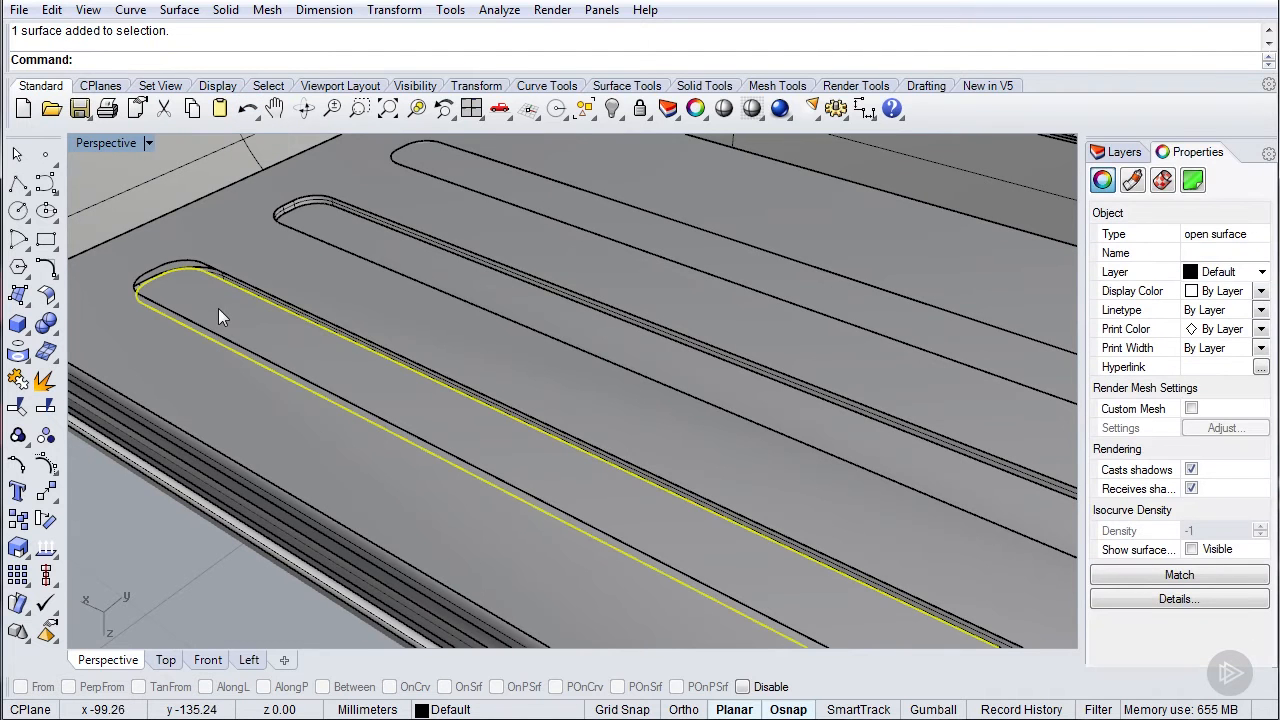
{"action": "scroll", "coordinate": [432, 344], "scroll_direction": "down", "scroll_amount": 10}
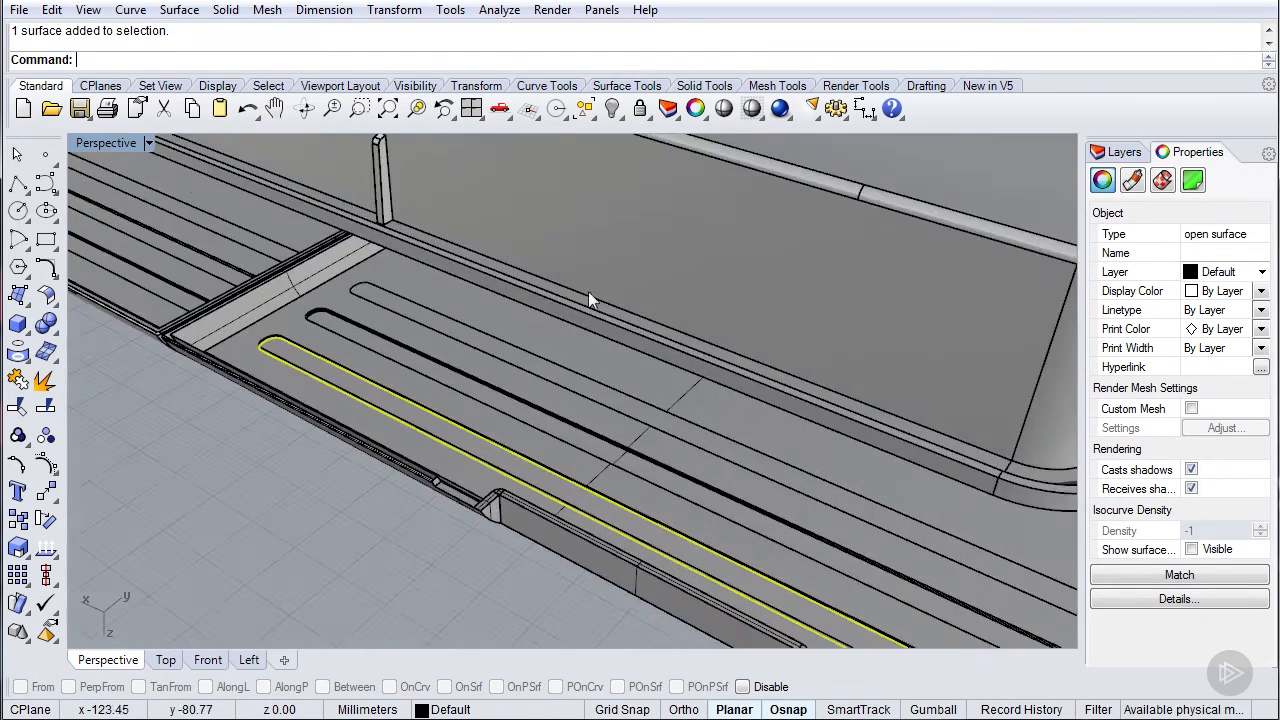
{"action": "right_click_drag", "start_coordinate": [374, 460], "coordinate": [501, 343]}
{"action": "left_click", "coordinate": [501, 343]}
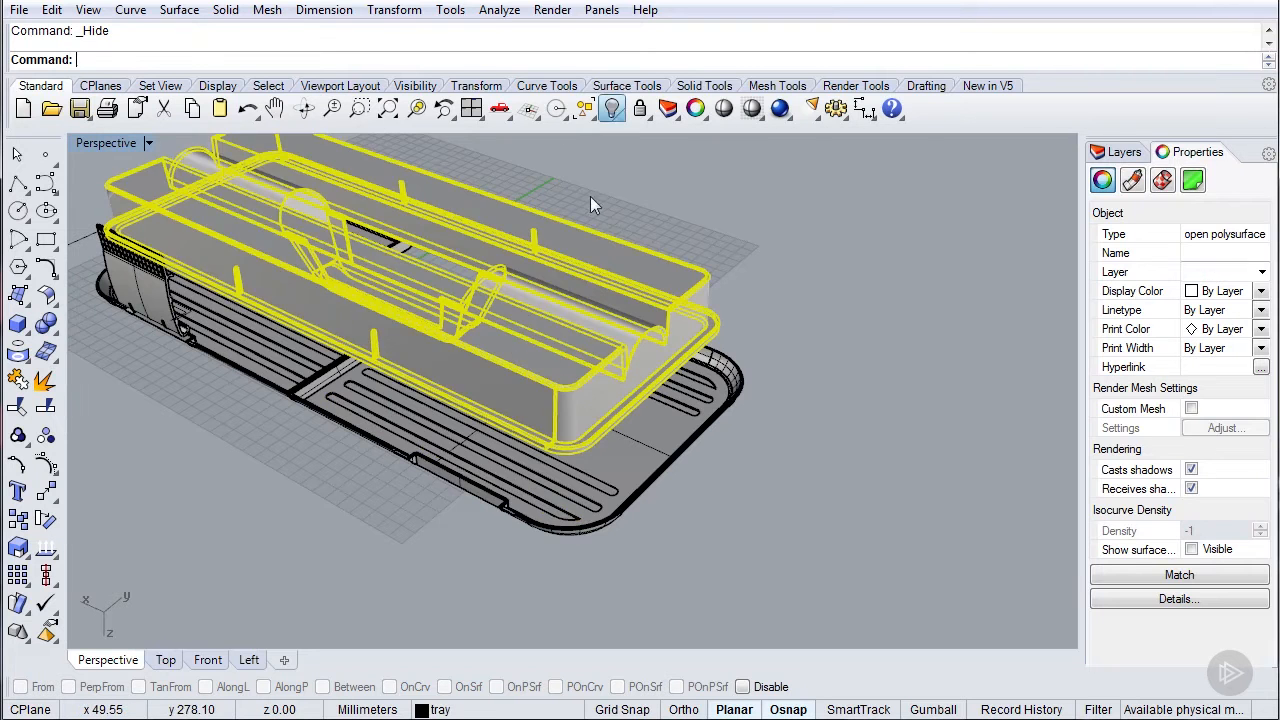
{"action": "left_click", "coordinate": [612, 108]}
- Delete the old opposite half of the slotted panel and hide the remaining parts around it
{"action": "right_click_drag", "start_coordinate": [564, 380], "coordinate": [398, 313]}
{"action": "left_click", "coordinate": [398, 313]}
{"action": "key", "text": "Delete"}
{"action": "left_click_drag", "start_coordinate": [207, 196], "coordinate": [394, 417]}
{"action": "left_click", "coordinate": [612, 108]}
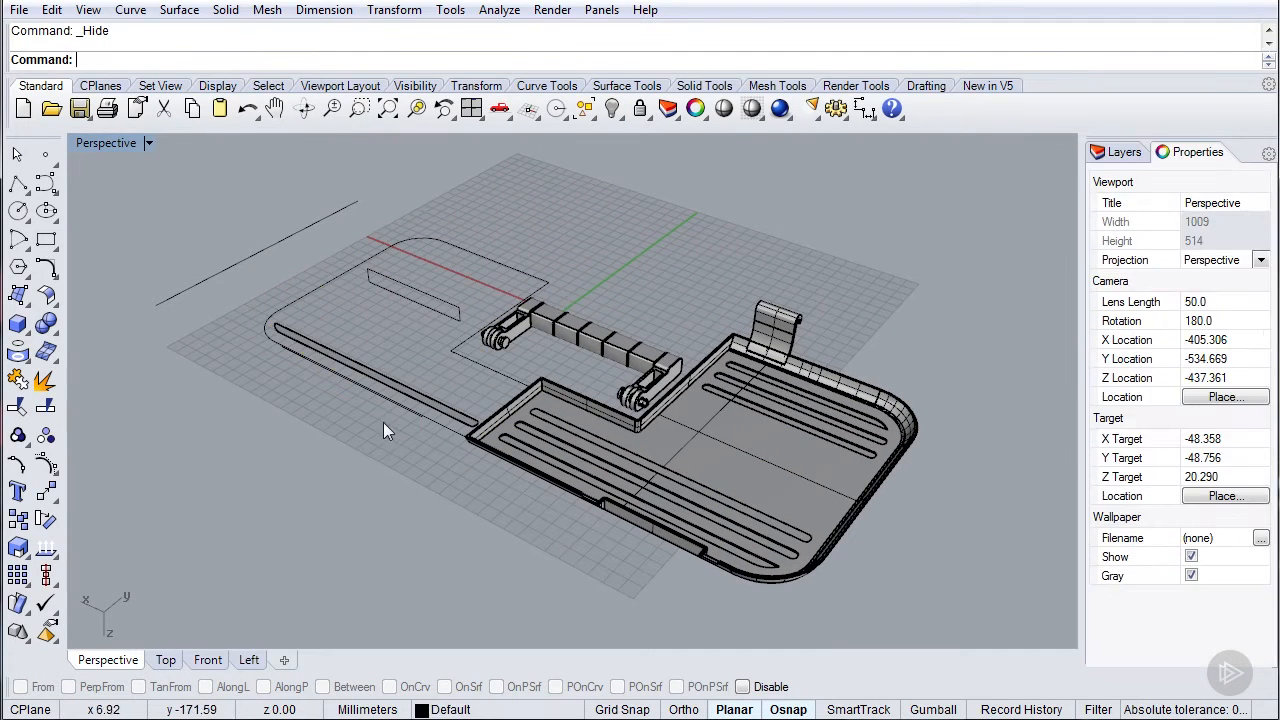
- Delete the leftover long slot surface inside the opposite half's outline
{"action": "left_click", "coordinate": [289, 345]}
{"action": "left_click", "coordinate": [378, 376]}
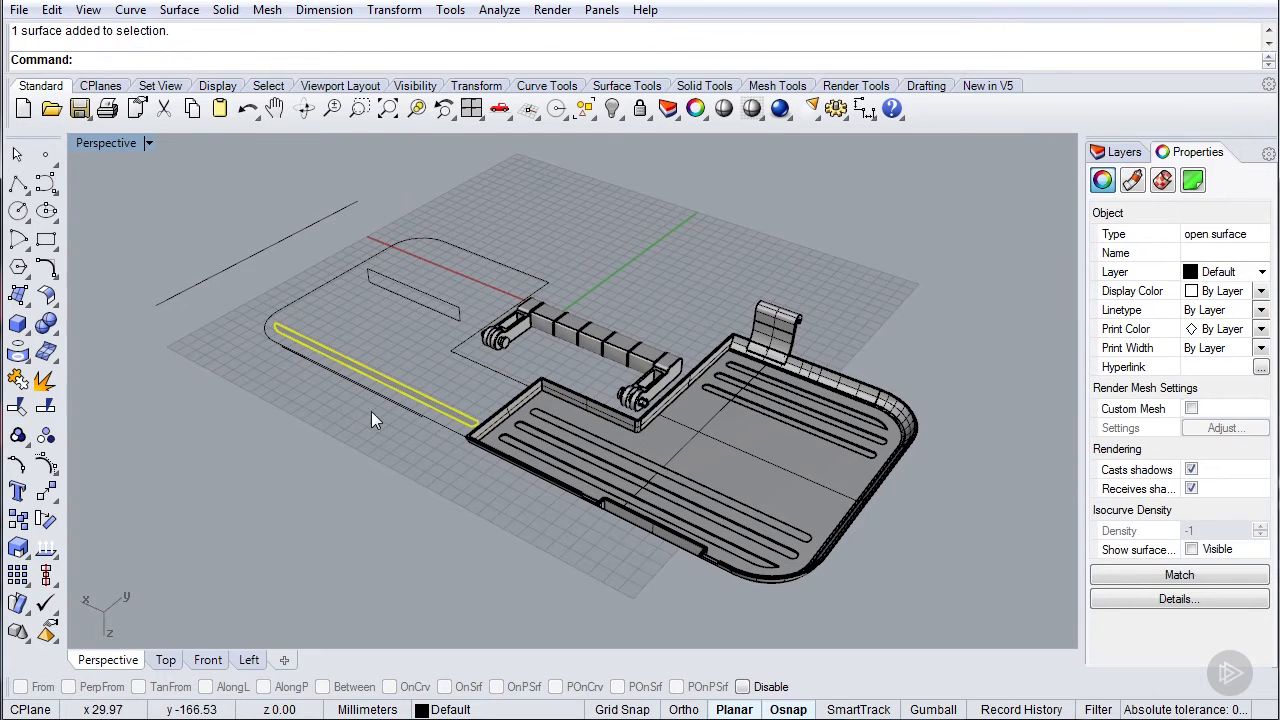
{"action": "key", "text": "Delete"}
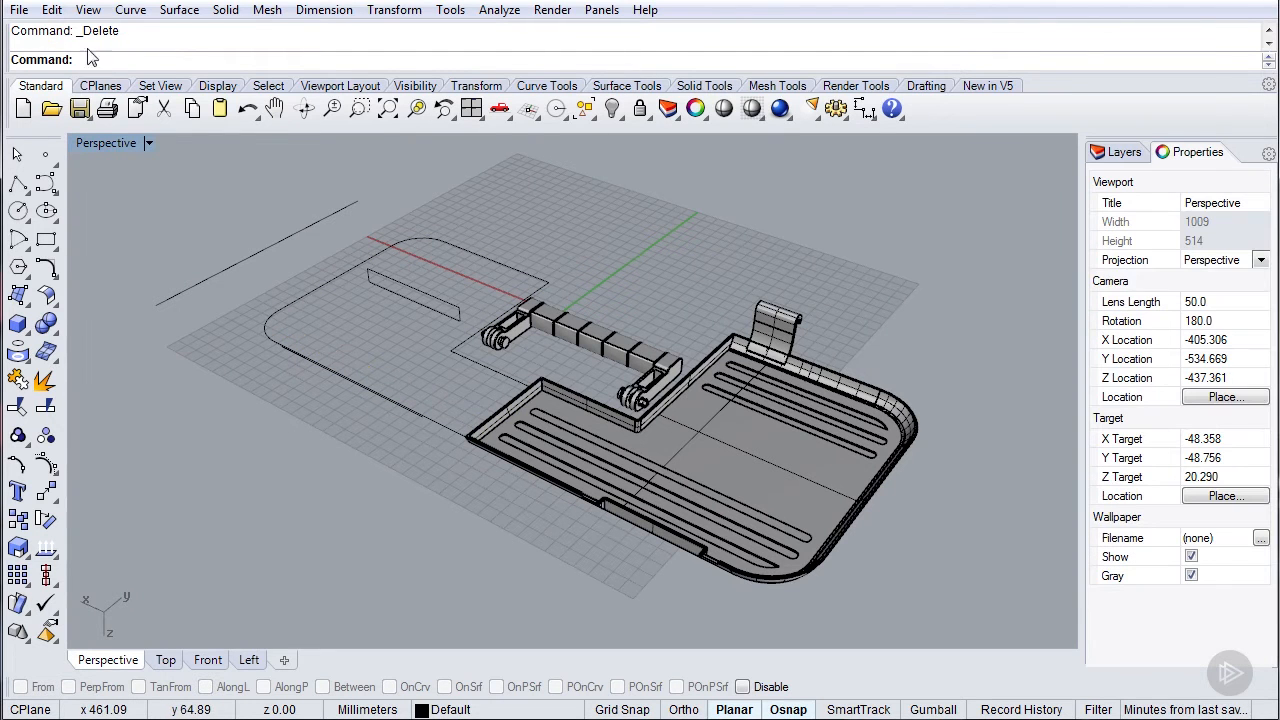
- Select all curves in the model and assign them to the "curves" layer
{"action": "left_click", "coordinate": [51, 10]}
{"action": "mouse_move", "coordinate": [160, 226]}
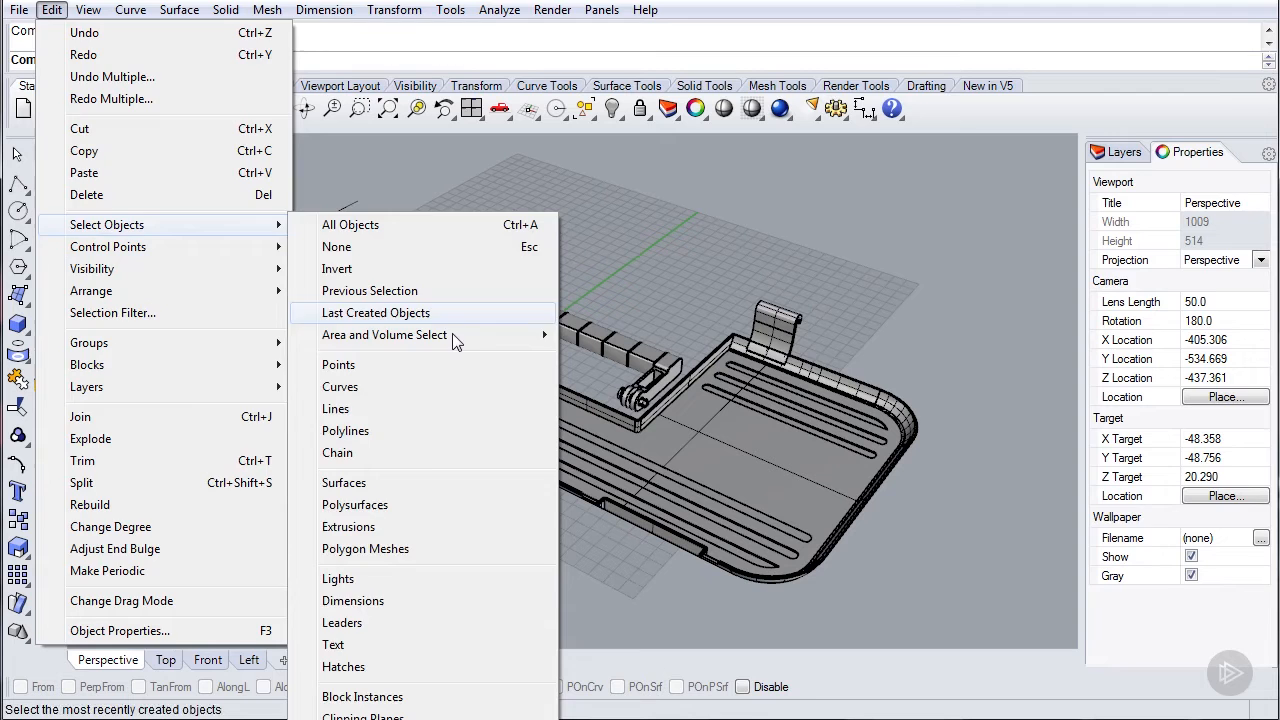
{"action": "left_click", "coordinate": [366, 386]}
{"action": "left_click", "coordinate": [1215, 272]}
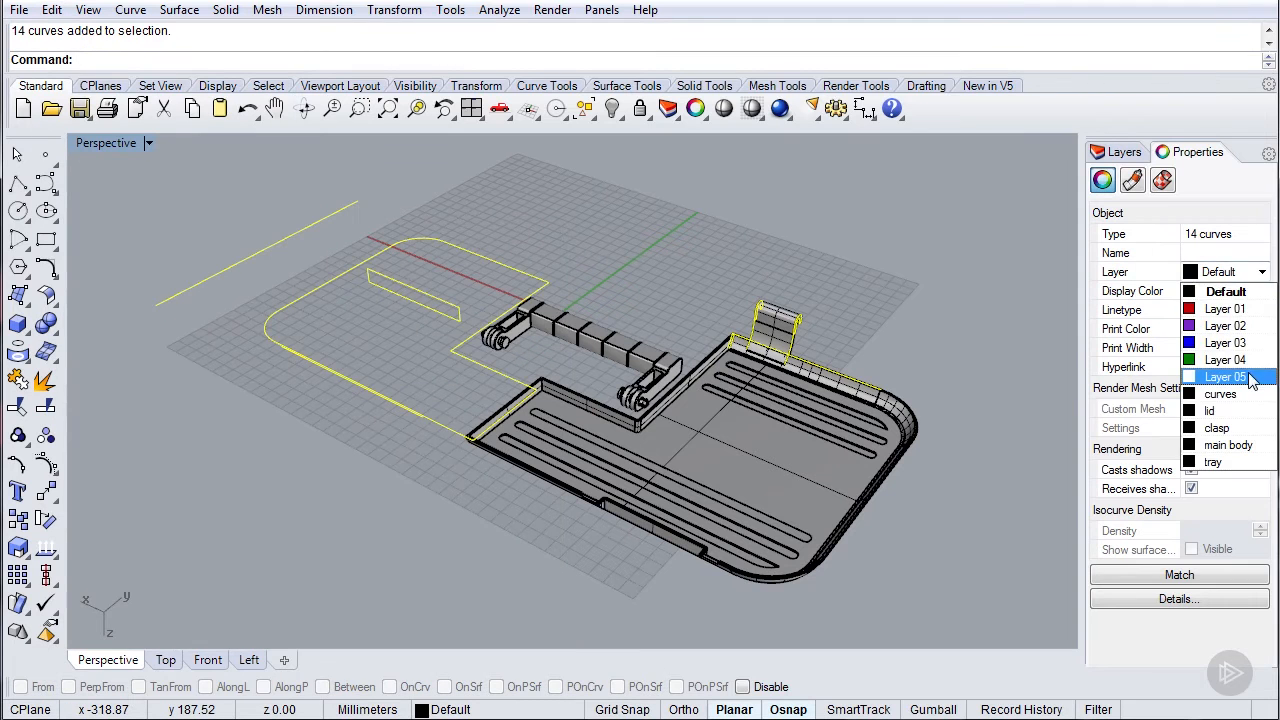
{"action": "left_click", "coordinate": [1225, 393]}
- Loft a wall surface between the lower and upper edges of the slotted panel's outermost slot
{"action": "scroll", "coordinate": [633, 401], "scroll_direction": "up", "scroll_amount": 3}
{"action": "scroll", "coordinate": [378, 391], "scroll_direction": "up", "scroll_amount": 3}
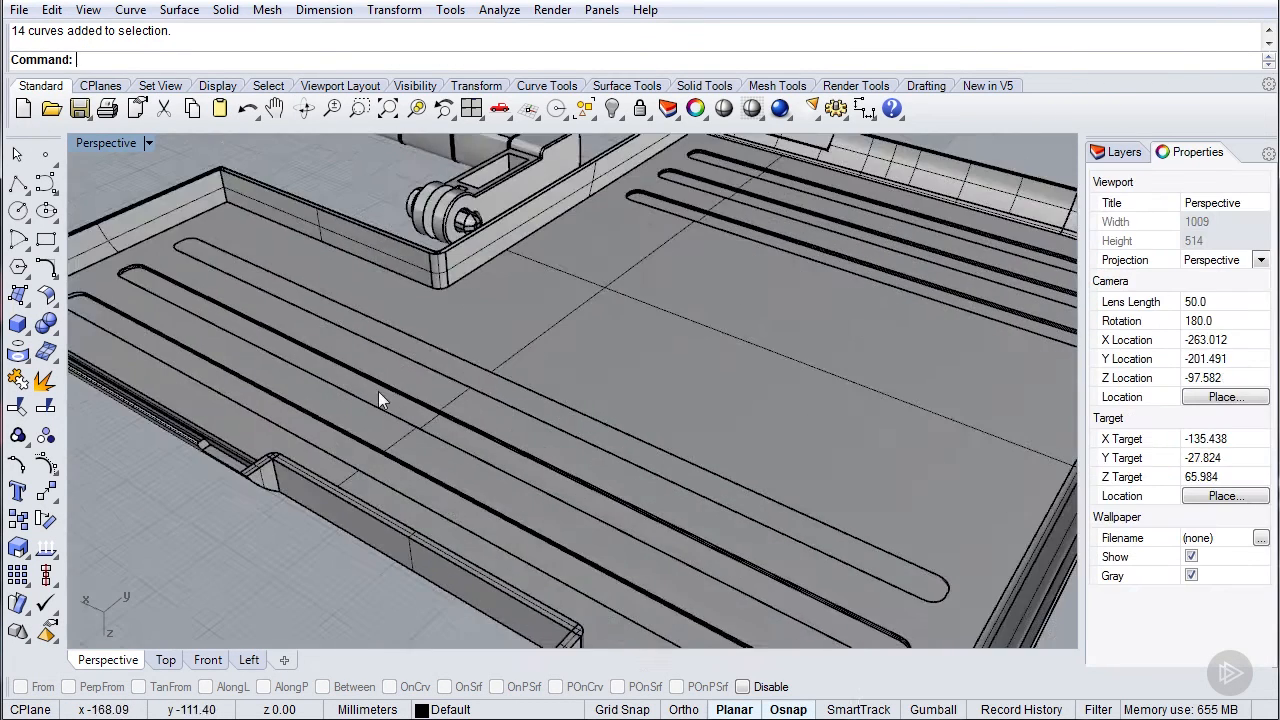
{"action": "scroll", "coordinate": [300, 315], "scroll_direction": "down", "scroll_amount": 1}
{"action": "mouse_move", "coordinate": [366, 329]}
{"action": "right_mouse_down"}
{"action": "mouse_move", "coordinate": [409, 342]}
{"action": "mouse_move", "coordinate": [457, 384]}
{"action": "mouse_move", "coordinate": [561, 359]}
{"action": "mouse_move", "coordinate": [467, 328]}
{"action": "mouse_move", "coordinate": [385, 330]}
{"action": "right_mouse_up"}
{"action": "scroll", "coordinate": [438, 353], "scroll_direction": "up", "scroll_amount": 3}
{"action": "right_click_drag", "start_coordinate": [342, 362], "coordinate": [467, 399], "text": "shift"}
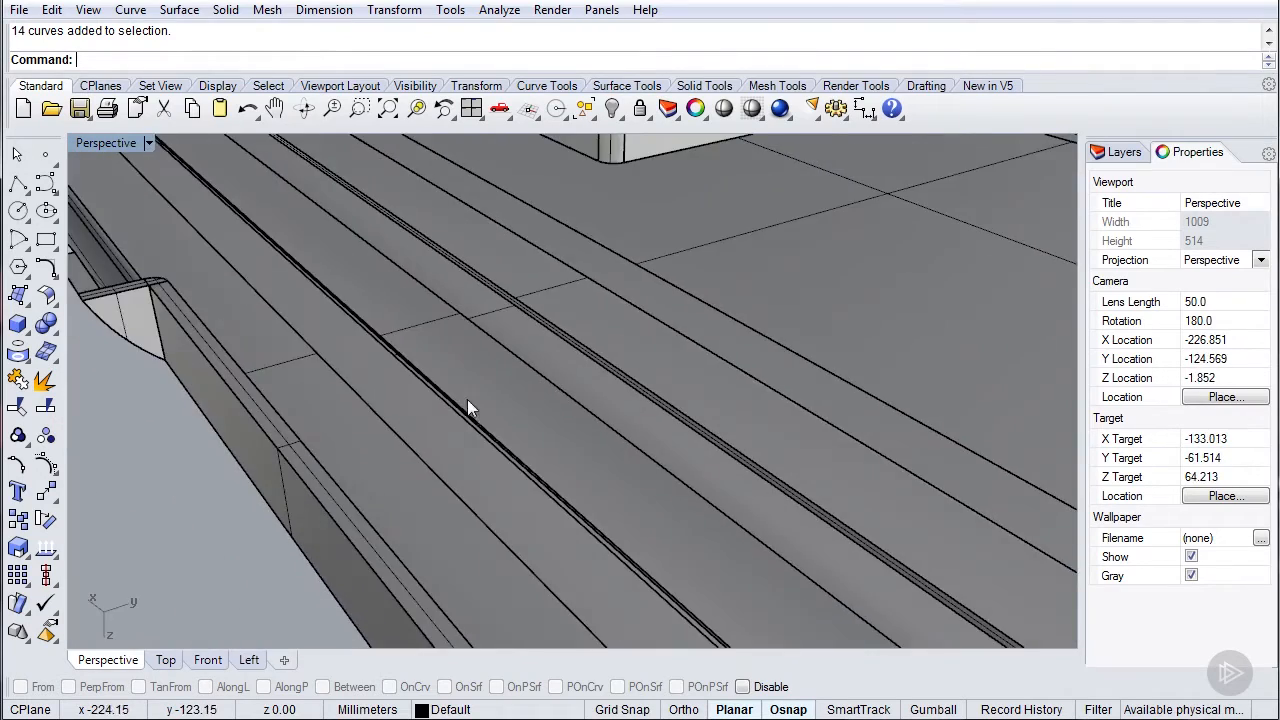
{"action": "scroll", "coordinate": [418, 393], "scroll_direction": "down", "scroll_amount": 3}
{"action": "right_click_drag", "start_coordinate": [320, 331], "coordinate": [437, 402], "text": "shift"}
{"action": "scroll", "coordinate": [400, 345], "scroll_direction": "up", "scroll_amount": 5}
{"action": "type", "text": "Loft"}
{"action": "key", "text": "Return"}
{"action": "left_click", "coordinate": [341, 286]}
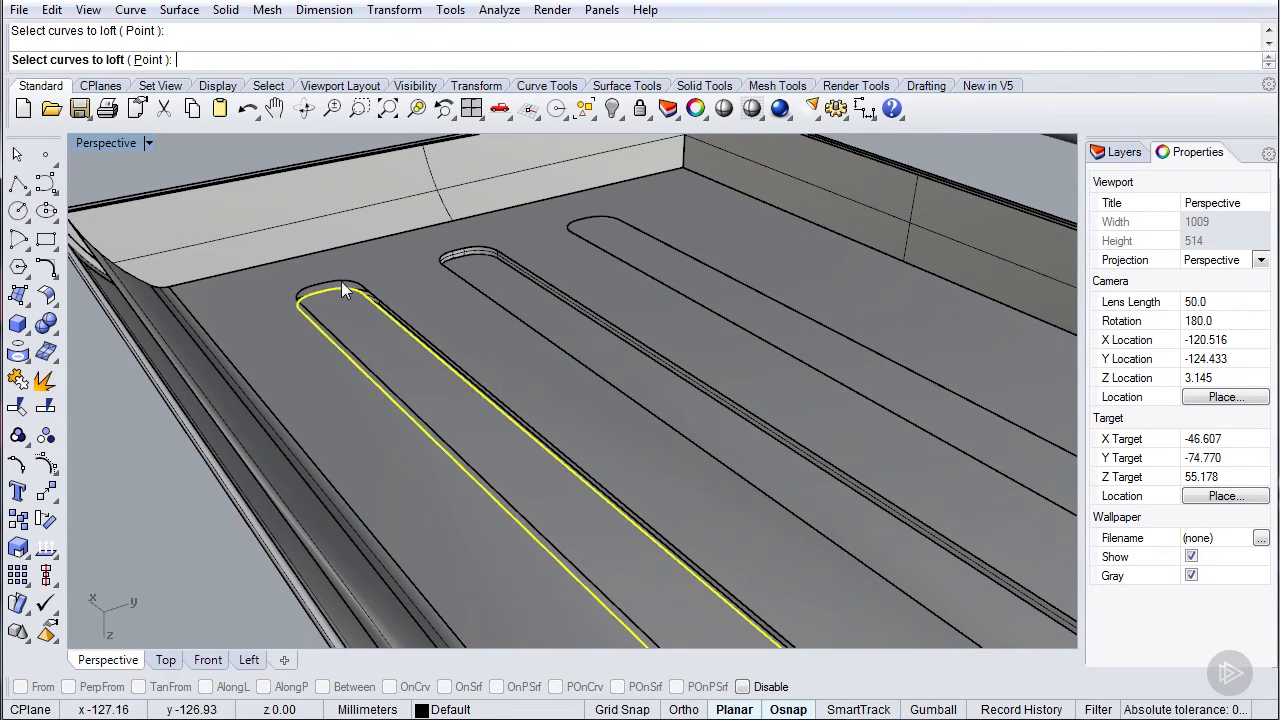
{"action": "left_click", "coordinate": [340, 283]}
{"action": "key", "text": "Return"}
{"action": "key", "text": "Return"}
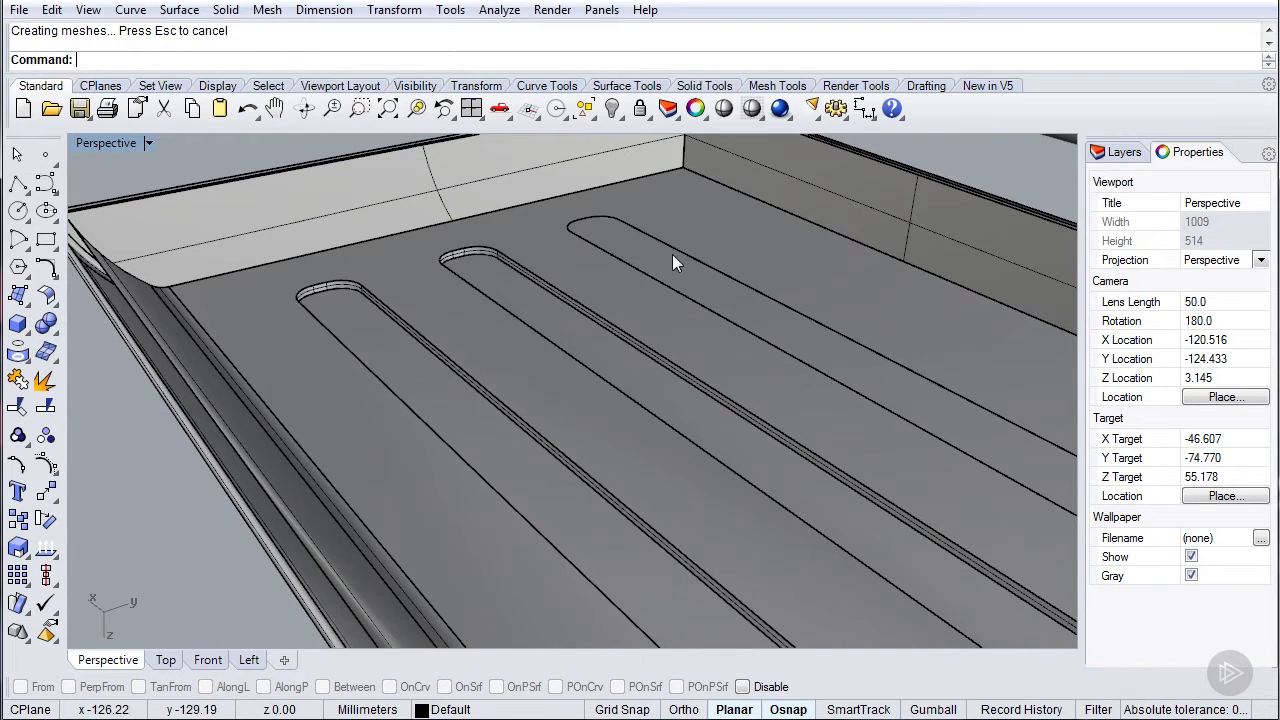
- Try to explode the panel's slotted floor surface, and clear the selection
{"action": "left_click", "coordinate": [640, 244]}
{"action": "right_click_drag", "start_coordinate": [636, 242], "coordinate": [314, 251]}
{"action": "scroll", "coordinate": [622, 300], "scroll_direction": "up", "scroll_amount": 1}
{"action": "right_click_drag", "start_coordinate": [622, 300], "coordinate": [600, 305]}
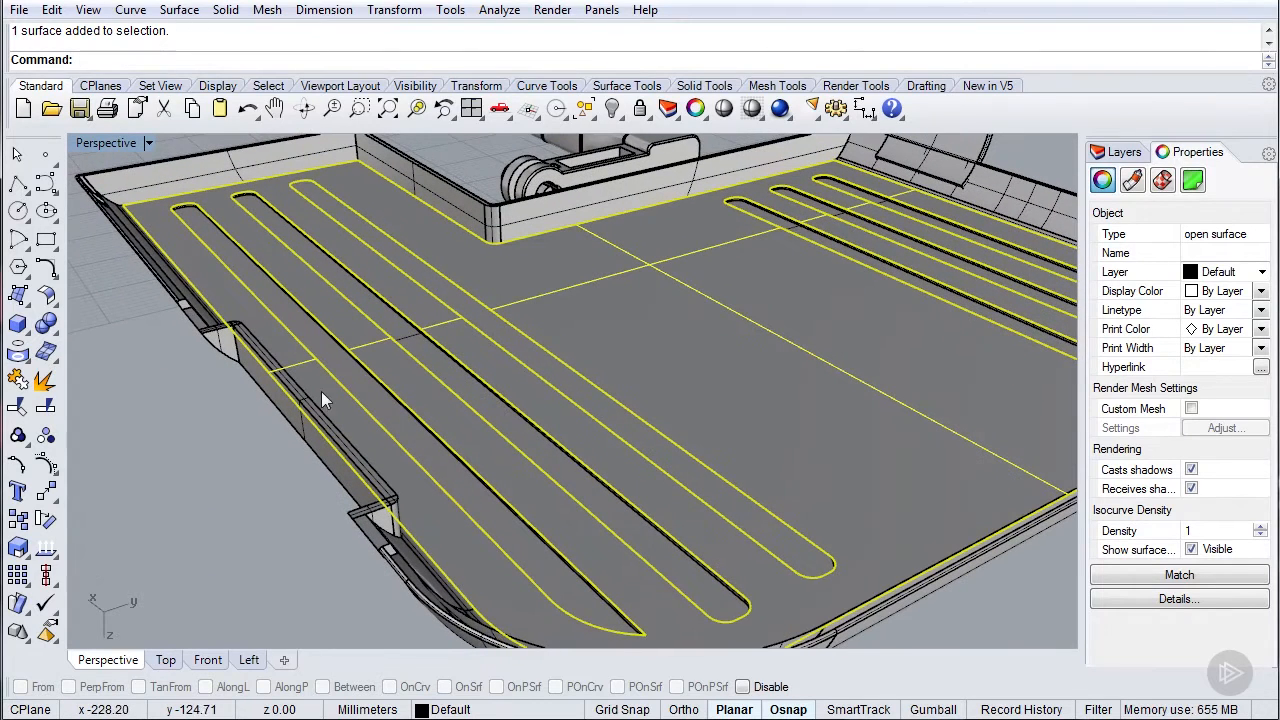
{"action": "type", "text": "Explode"}
{"action": "key", "text": "Return"}
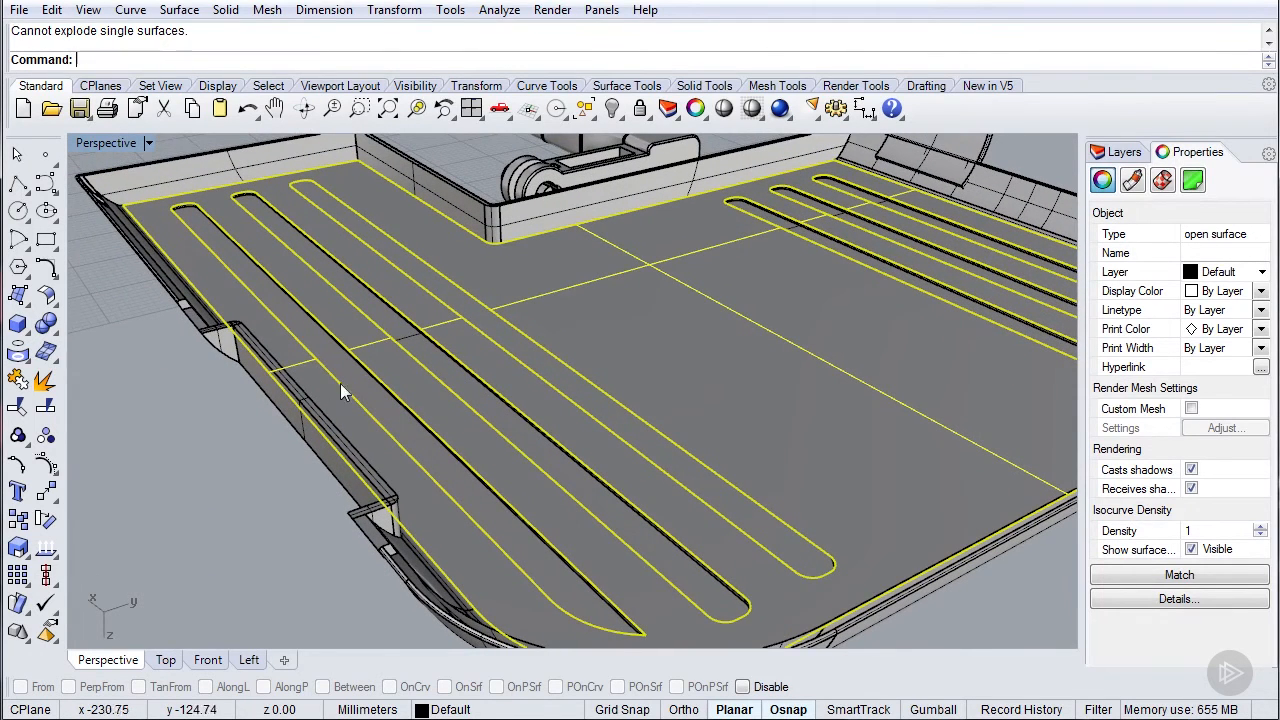
{"action": "key", "text": "Escape"}
{"action": "right_click_drag", "start_coordinate": [795, 549], "coordinate": [711, 236]}
{"action": "scroll", "coordinate": [754, 322], "scroll_direction": "up", "scroll_amount": 7}
{"action": "scroll", "coordinate": [744, 399], "scroll_direction": "up", "scroll_amount": 4}
{"action": "scroll", "coordinate": [744, 399], "scroll_direction": "down", "scroll_amount": 3}
{"action": "right_click_drag", "start_coordinate": [715, 380], "coordinate": [747, 425], "text": "shift"}
{"action": "scroll", "coordinate": [747, 425], "scroll_direction": "down", "scroll_amount": 8}
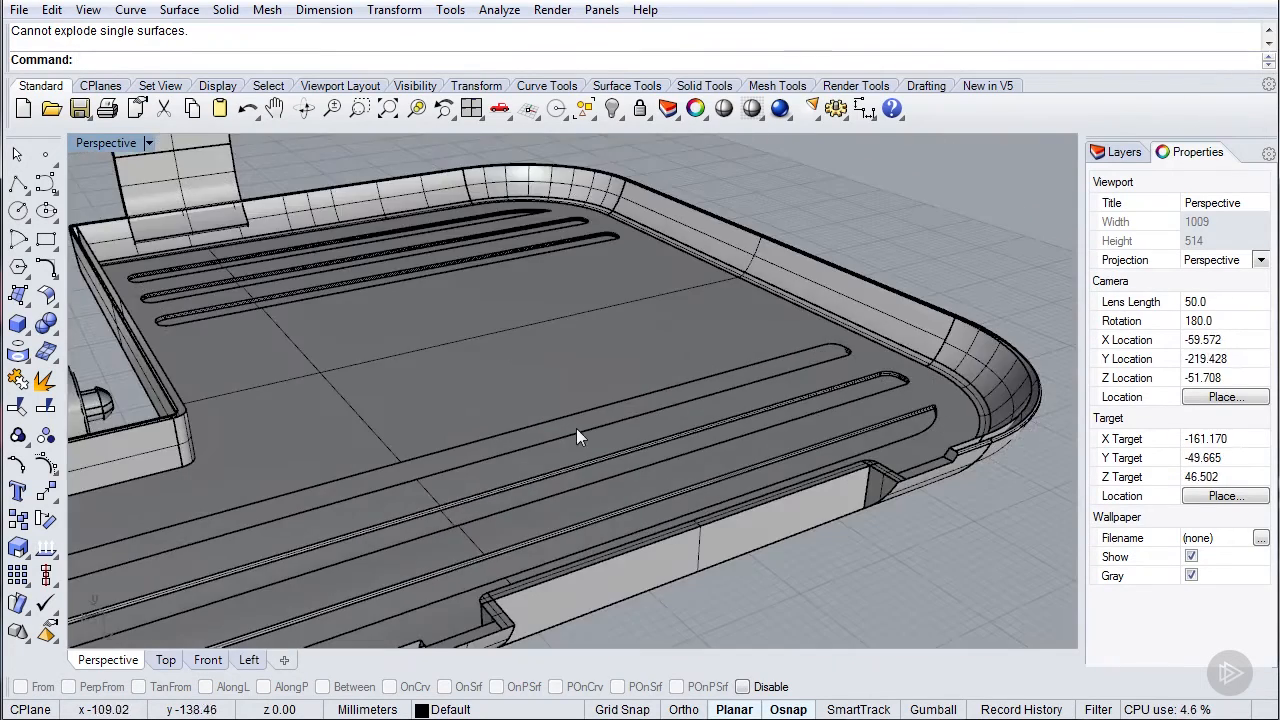
- Join all surfaces of the model into polysurfaces and clear the selection
{"action": "key", "text": "ctrl+a"}
{"action": "left_click", "coordinate": [17, 379]}
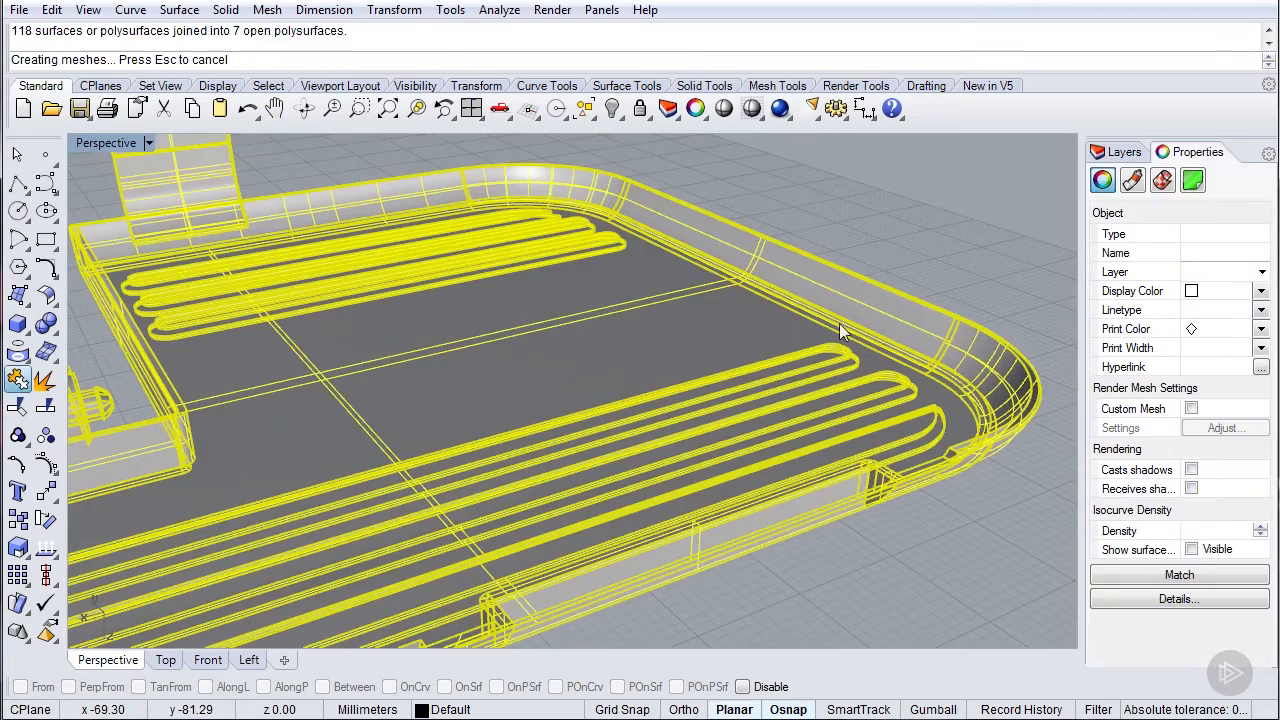
{"action": "left_click", "coordinate": [878, 213]}
- Examine the joined panel's slots, corners and rim from the inside and the outside
{"action": "right_click_drag", "start_coordinate": [774, 270], "coordinate": [734, 368]}
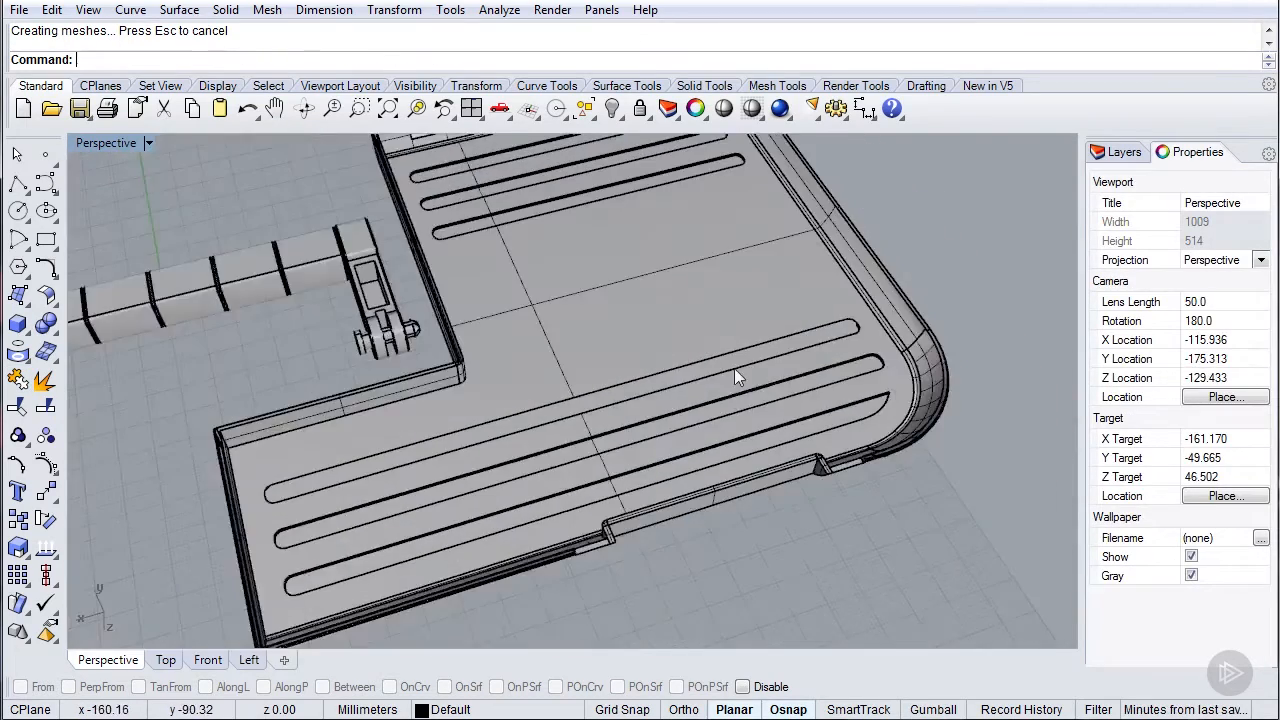
{"action": "scroll", "coordinate": [485, 536], "scroll_direction": "down", "scroll_amount": 5}
{"action": "scroll", "coordinate": [463, 460], "scroll_direction": "up", "scroll_amount": 6}
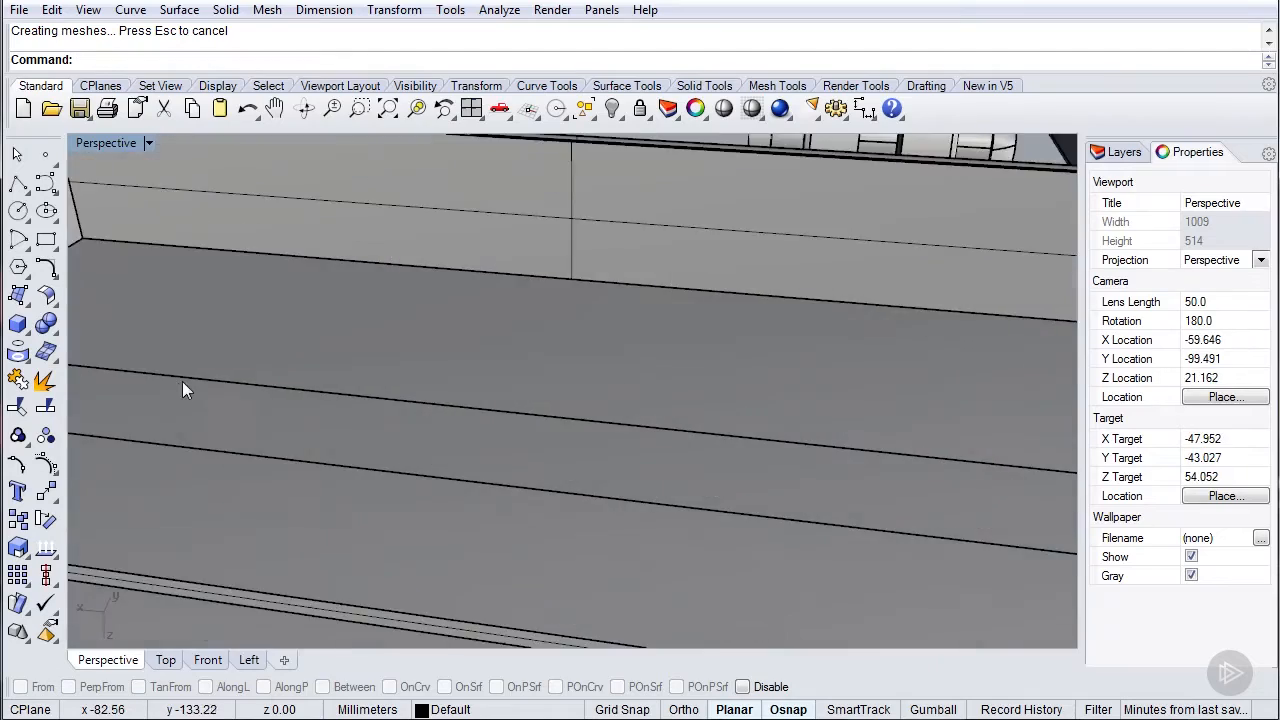
{"action": "right_click_drag", "start_coordinate": [269, 390], "coordinate": [482, 464]}
{"action": "right_click_drag", "start_coordinate": [806, 295], "coordinate": [487, 452], "text": "shift"}
{"action": "right_click_drag", "start_coordinate": [860, 275], "coordinate": [483, 470], "text": "shift"}
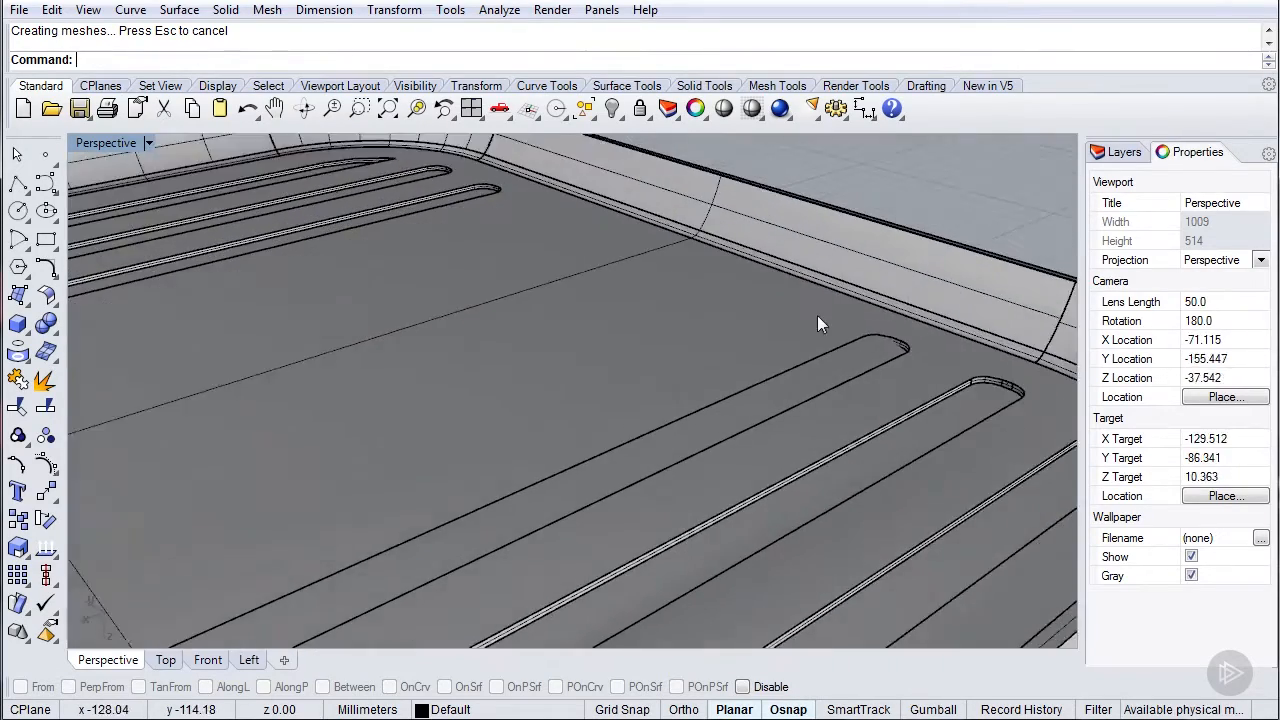
{"action": "scroll", "coordinate": [840, 370], "scroll_direction": "up", "scroll_amount": 4}
{"action": "scroll", "coordinate": [870, 330], "scroll_direction": "down", "scroll_amount": 10}
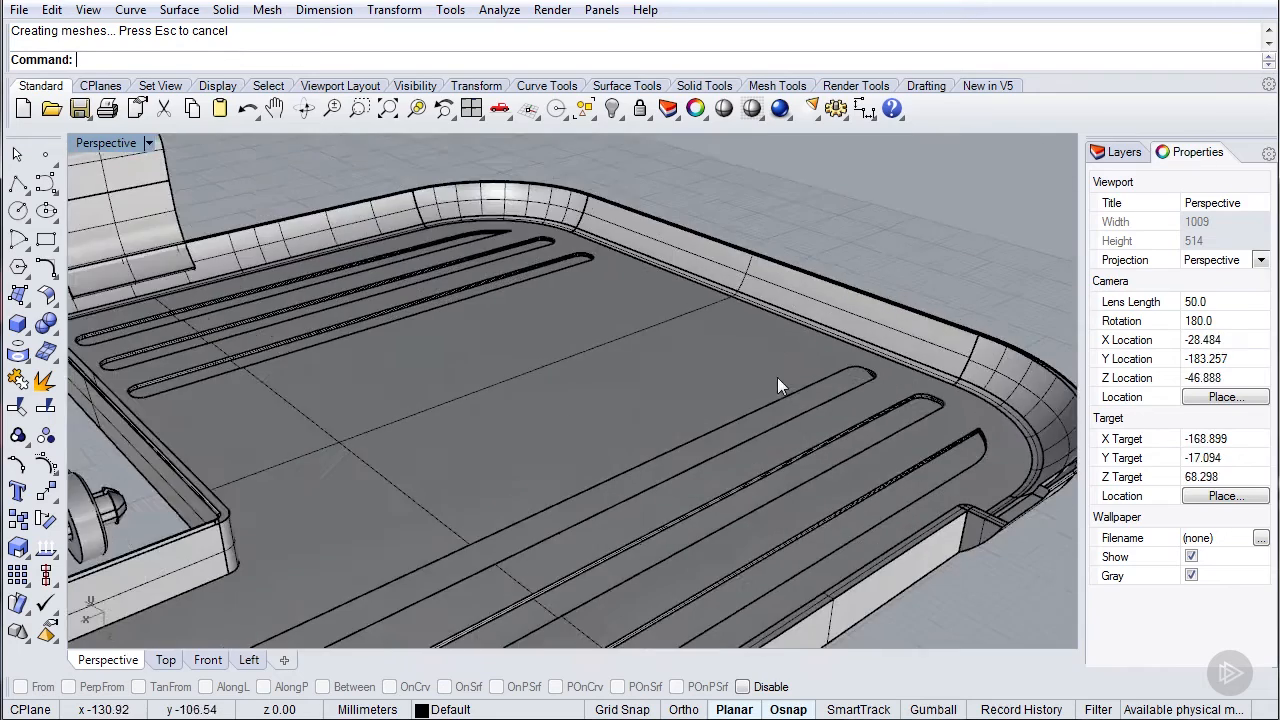
{"action": "right_click_drag", "start_coordinate": [666, 331], "coordinate": [570, 205]}
{"action": "scroll", "coordinate": [635, 410], "scroll_direction": "up", "scroll_amount": 8}
{"action": "scroll", "coordinate": [570, 205], "scroll_direction": "up", "scroll_amount": 3}
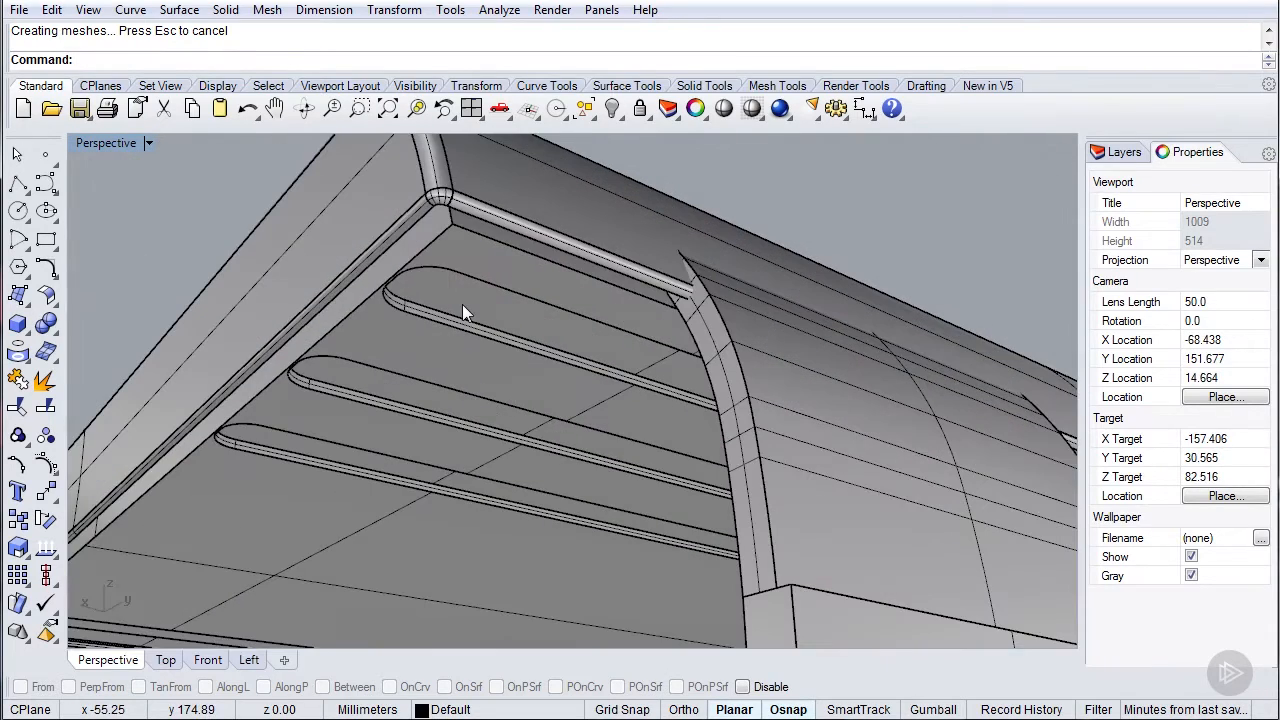
- Paste the copied flat rim surface back into the model and clear the selection
{"action": "key", "text": "ctrl+v"}
{"action": "right_click_drag", "start_coordinate": [504, 216], "coordinate": [555, 258]}
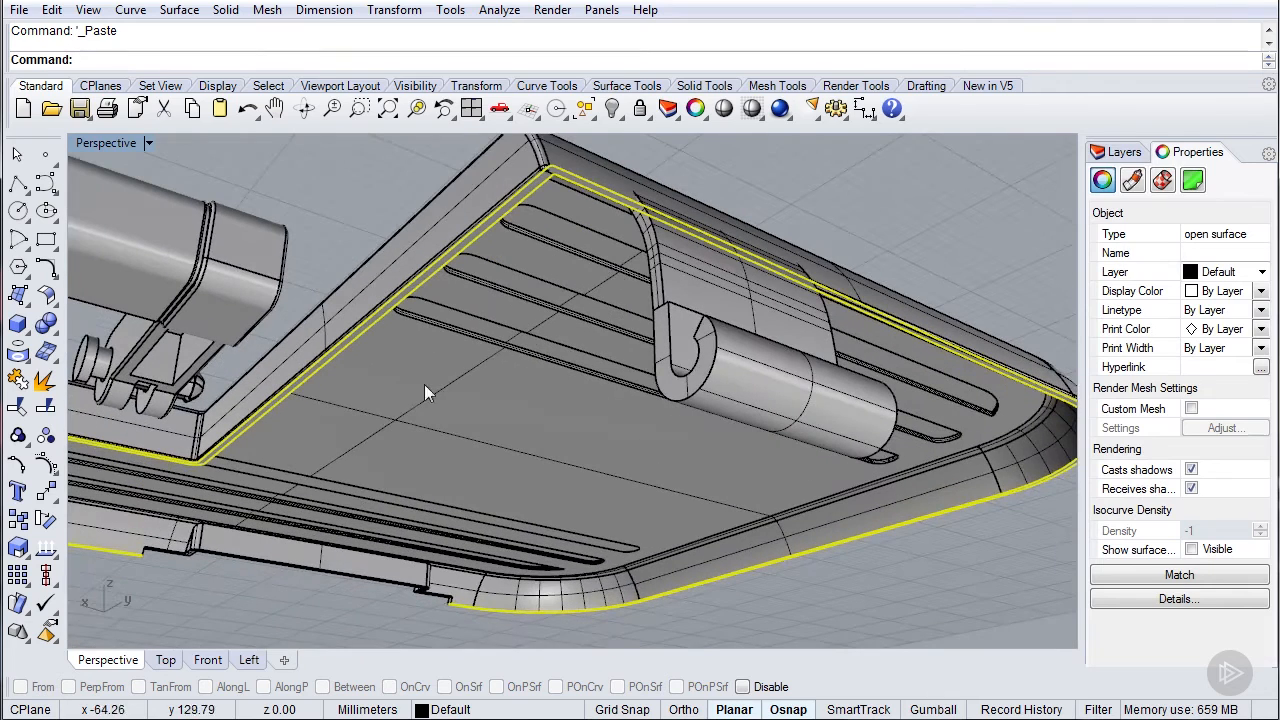
{"action": "left_click", "coordinate": [372, 191]}
- Hide the two polysurfaces of the curved clip attached to the panel's side
{"action": "left_click", "coordinate": [692, 290]}
{"action": "left_click", "coordinate": [651, 310], "text": "shift"}
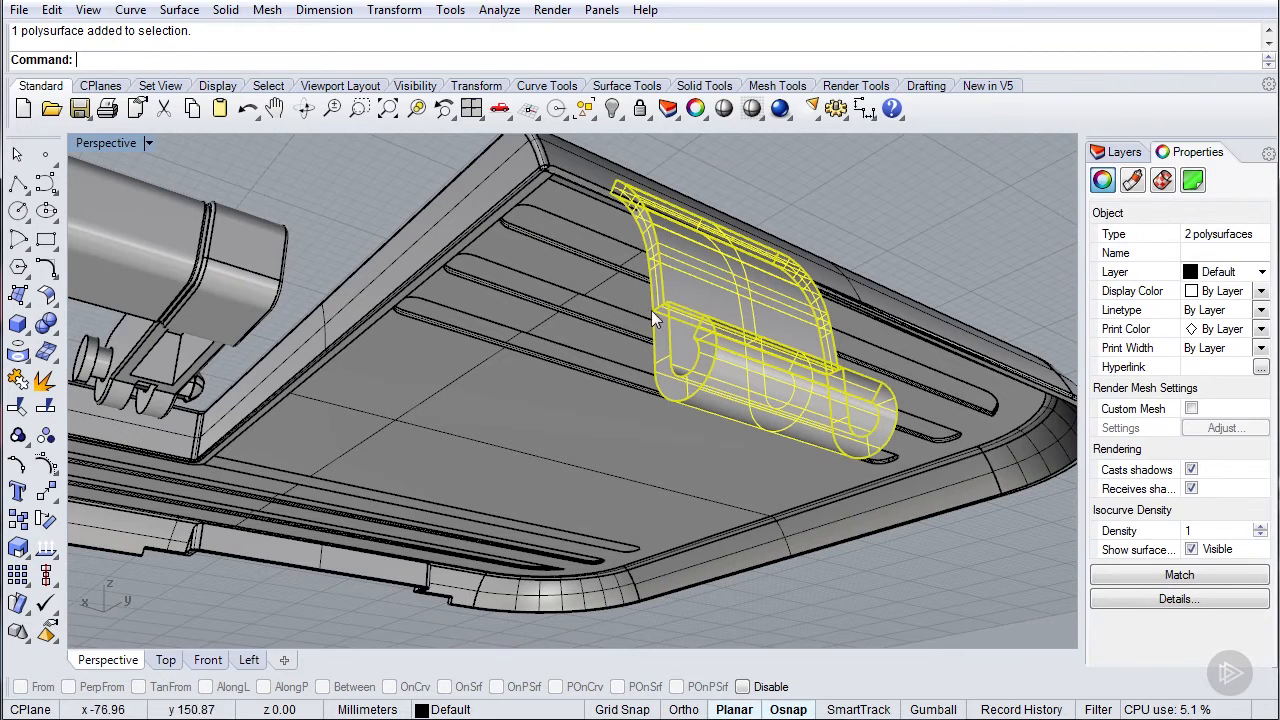
{"action": "left_click", "coordinate": [623, 112]}
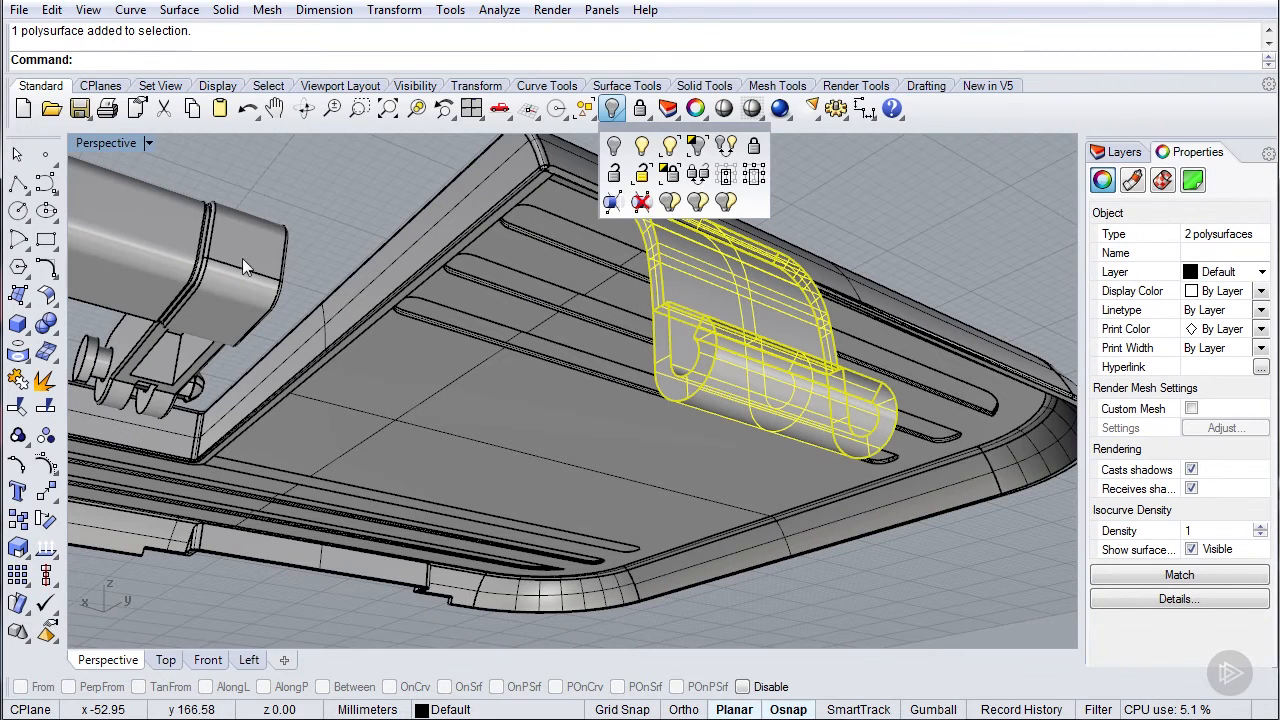
{"action": "left_click", "coordinate": [614, 147]}
- Hide the remaining tube and hinge parts so that only the slotted panel stays displayed
{"action": "right_click_drag", "start_coordinate": [441, 270], "coordinate": [384, 255]}
{"action": "left_click", "coordinate": [384, 255]}
{"action": "left_click", "coordinate": [612, 108]}
{"action": "left_click_drag", "start_coordinate": [305, 276], "coordinate": [460, 421]}
{"action": "right_click_drag", "start_coordinate": [460, 421], "coordinate": [347, 316]}
{"action": "left_click", "coordinate": [443, 331], "text": "shift"}
{"action": "left_click", "coordinate": [612, 108]}
{"action": "right_click_drag", "start_coordinate": [768, 311], "coordinate": [689, 295]}
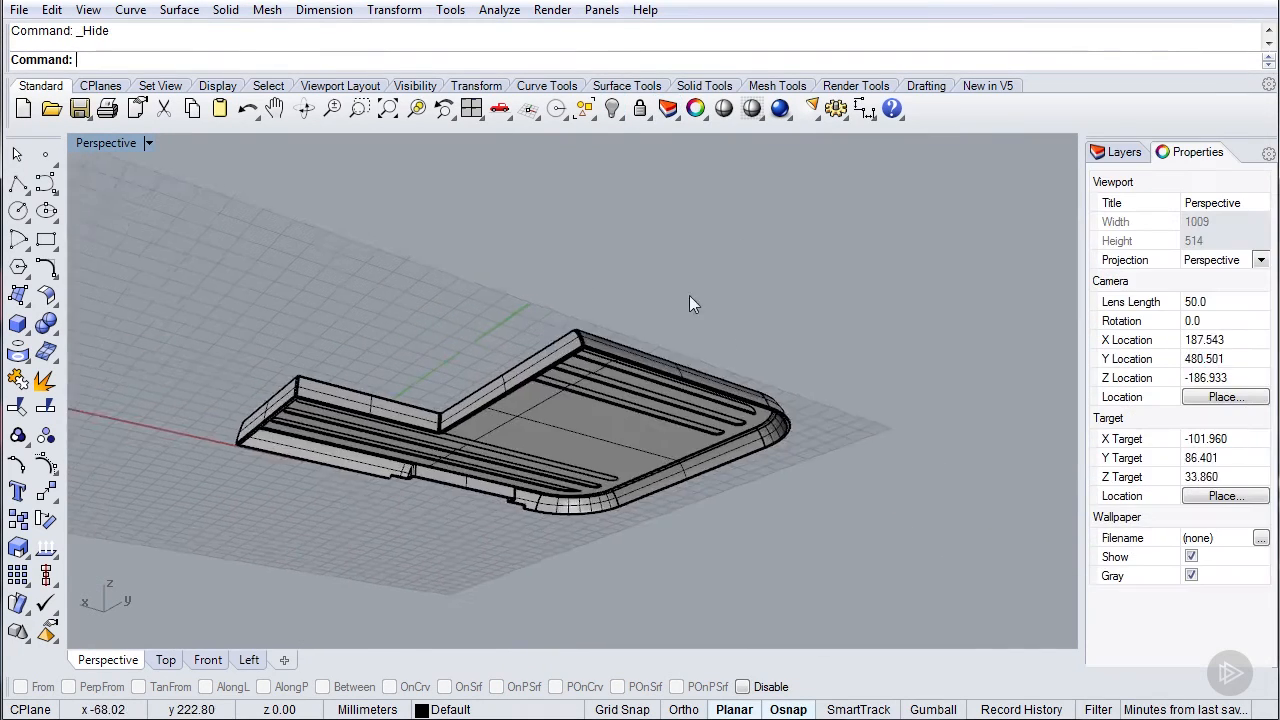
- Untrim the outer edge of the flat rim surface at the panel's base
{"action": "scroll", "coordinate": [458, 312], "scroll_direction": "up", "scroll_amount": 12}
{"action": "left_click", "coordinate": [305, 378]}
{"action": "left_click", "coordinate": [213, 252]}
{"action": "type", "text": "Untrim"}
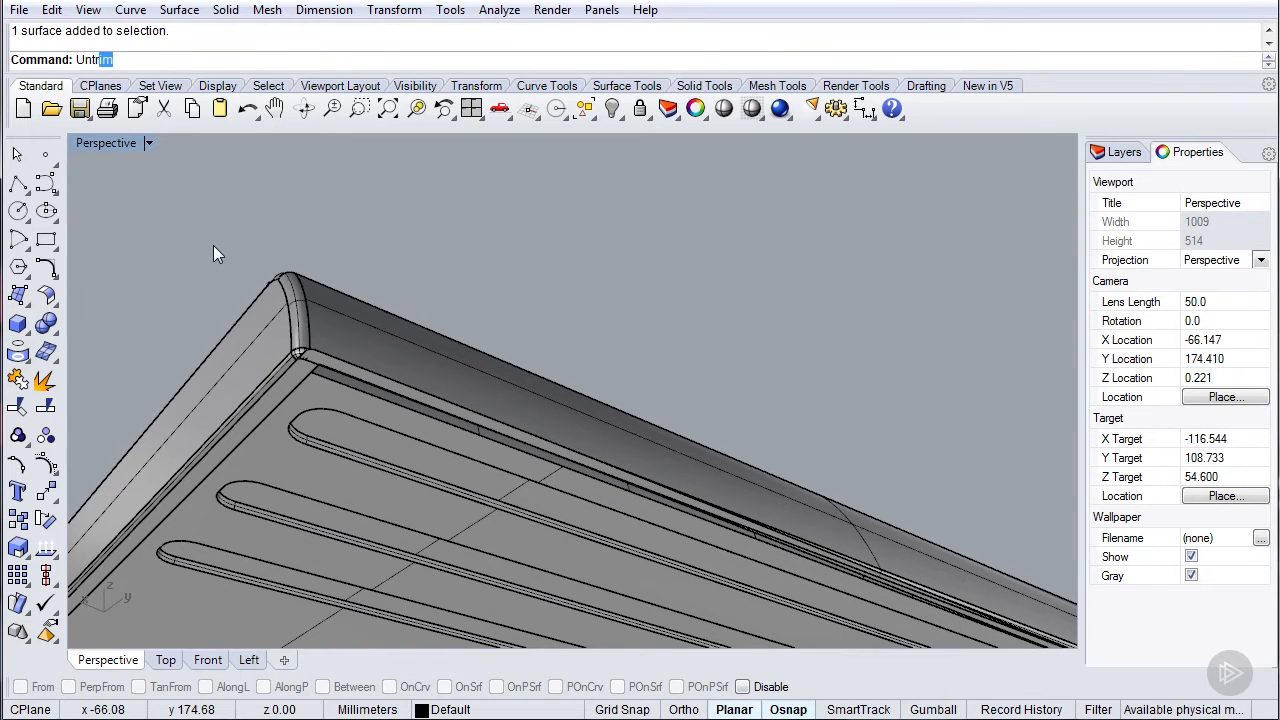
{"action": "key", "text": "Return"}
{"action": "left_click", "coordinate": [303, 388]}
{"action": "right_click_drag", "start_coordinate": [481, 356], "coordinate": [521, 312]}
{"action": "key", "text": "Escape"}
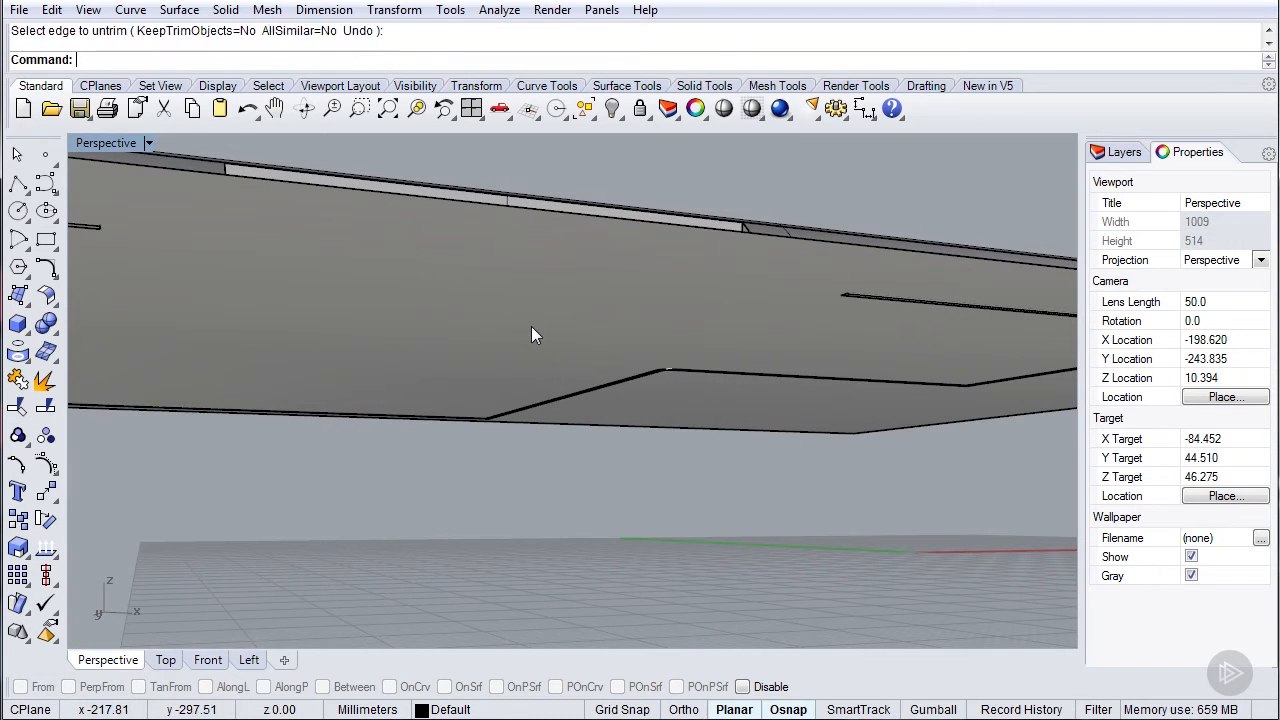
- Try to split the untrimmed plane with the panel as the cutting object
{"action": "left_click", "coordinate": [529, 327]}
{"action": "type", "text": "Spli"}
{"action": "key", "text": "Return"}
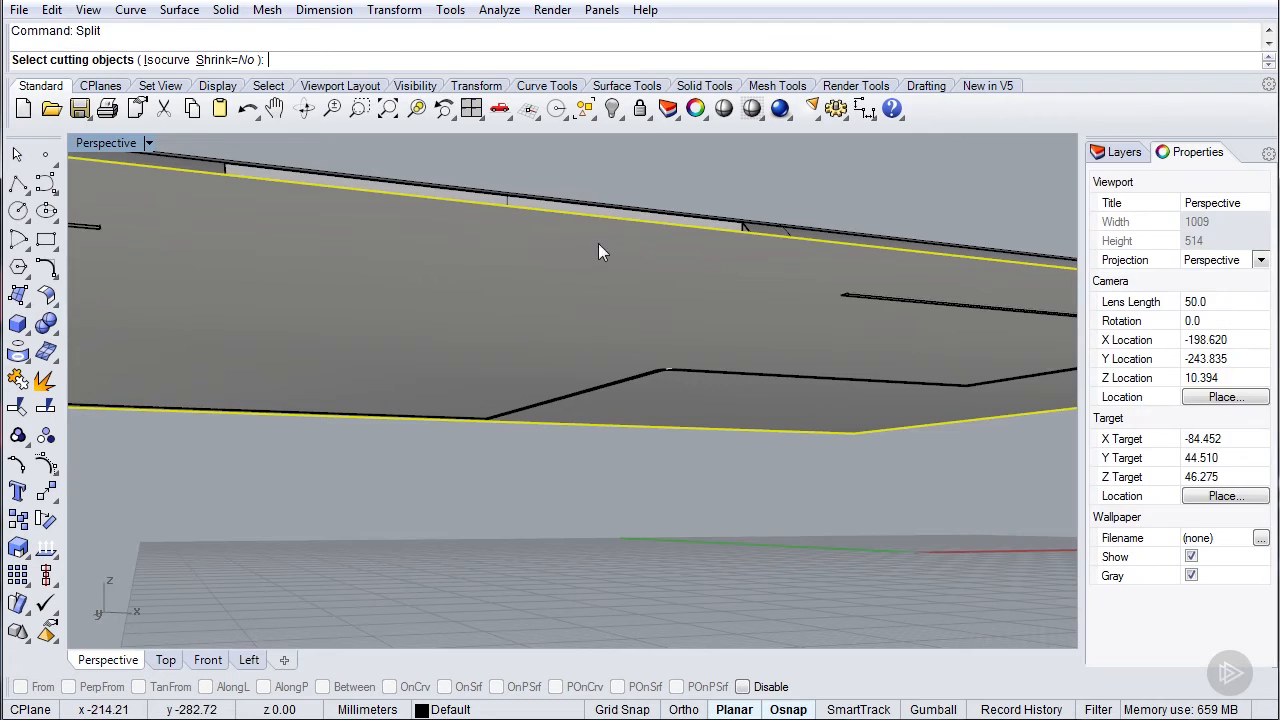
{"action": "key", "text": "Home"}
{"action": "key", "text": "Home"}
{"action": "left_click", "coordinate": [507, 381]}
{"action": "key", "text": "Return"}
{"action": "right_click_drag", "start_coordinate": [396, 467], "coordinate": [419, 299]}
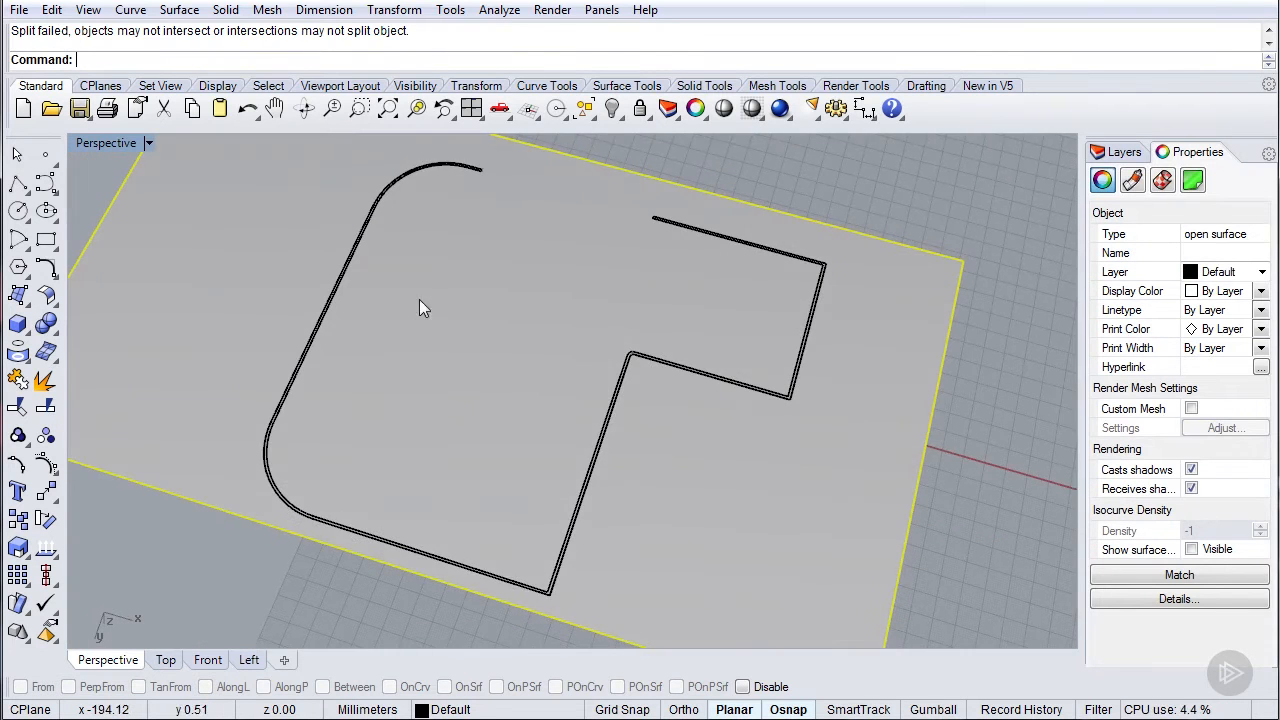
- Examine where the panel's rim edges meet the untrimmed plane along the whole outline
{"action": "right_click_drag", "start_coordinate": [455, 512], "coordinate": [444, 447], "text": "shift"}
{"action": "scroll", "coordinate": [607, 336], "scroll_direction": "up", "scroll_amount": 8}
{"action": "scroll", "coordinate": [607, 336], "scroll_direction": "down", "scroll_amount": 2}
{"action": "right_click_drag", "start_coordinate": [590, 142], "coordinate": [546, 358], "text": "shift"}
{"action": "right_click_drag", "start_coordinate": [626, 163], "coordinate": [531, 327], "text": "shift"}
{"action": "scroll", "coordinate": [531, 327], "scroll_direction": "down", "scroll_amount": 6}
{"action": "right_click_drag", "start_coordinate": [244, 320], "coordinate": [473, 416]}
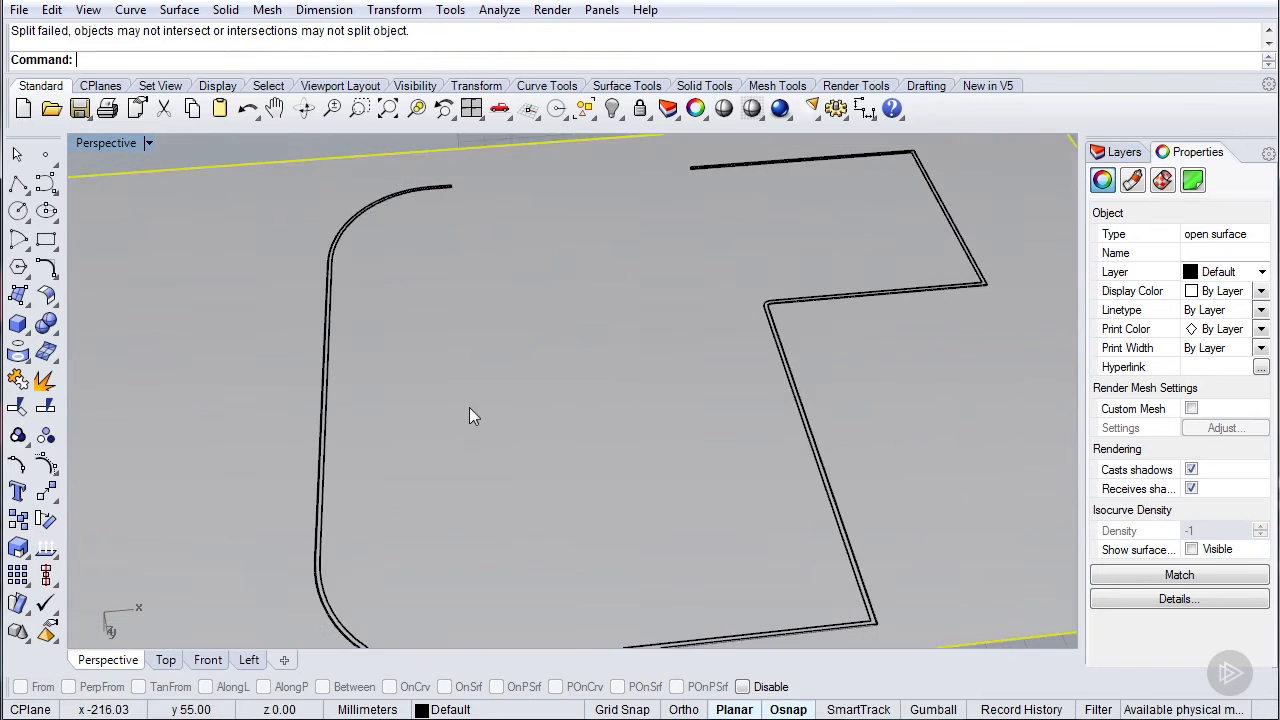
{"action": "scroll", "coordinate": [545, 377], "scroll_direction": "down", "scroll_amount": 4}
- Try to split the plane again using the panel's surfaces as cutters, and delete the piece inside the outline
{"action": "left_click", "coordinate": [162, 182]}
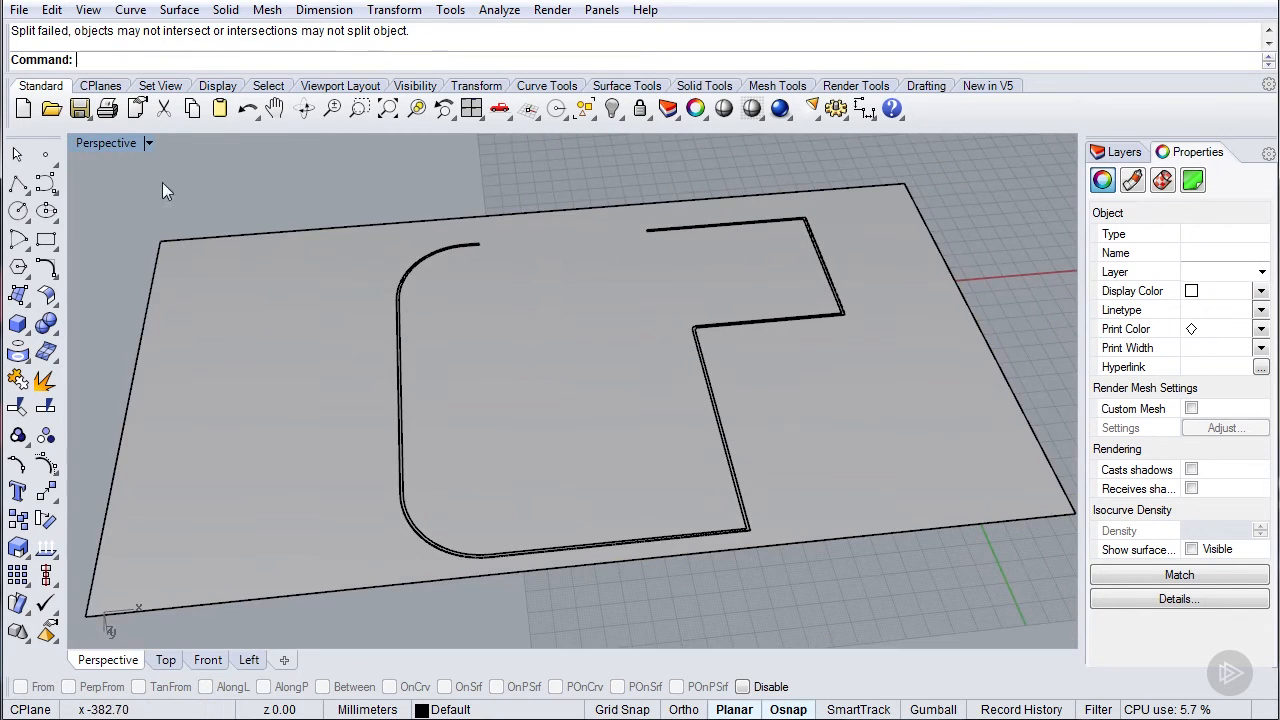
{"action": "double_click", "coordinate": [118, 144]}
{"action": "left_click", "coordinate": [772, 272]}
{"action": "key", "text": "Escape"}
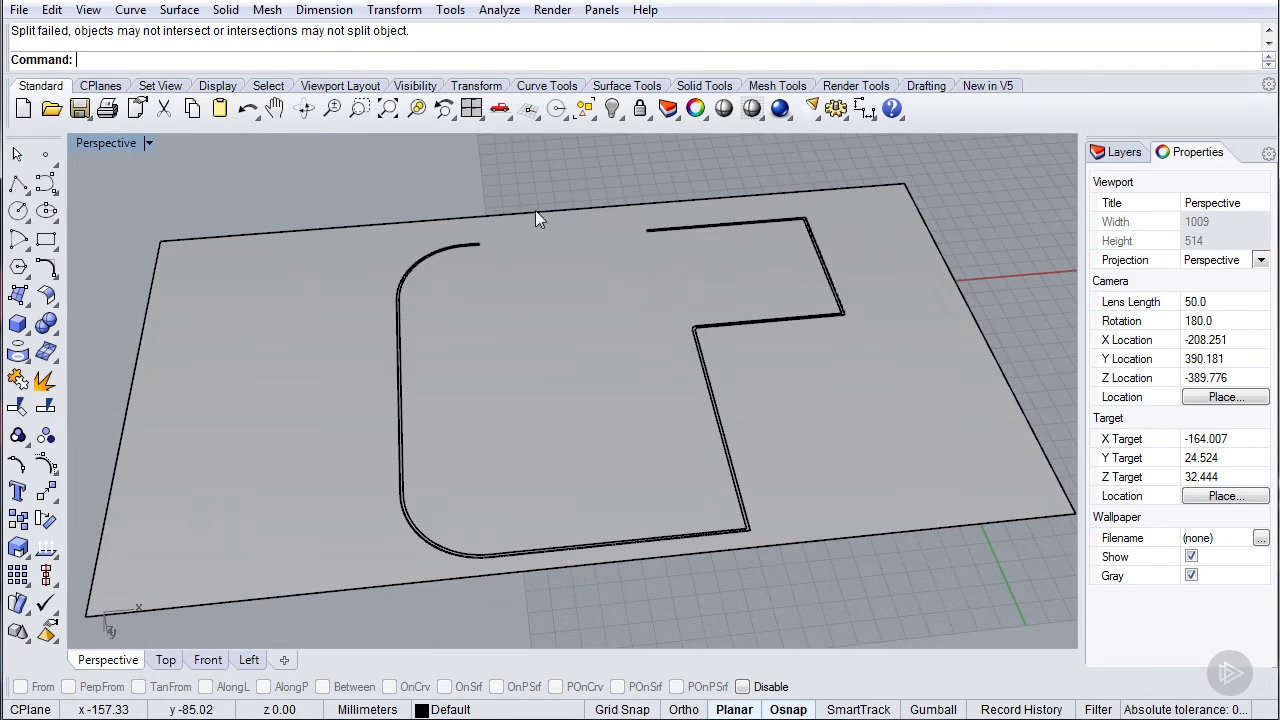
{"action": "double_click", "coordinate": [597, 146]}
{"action": "left_click", "coordinate": [444, 248]}
{"action": "type", "text": "Split"}
{"action": "key", "text": "Return"}
{"action": "left_click", "coordinate": [413, 263]}
{"action": "key", "text": "Return"}
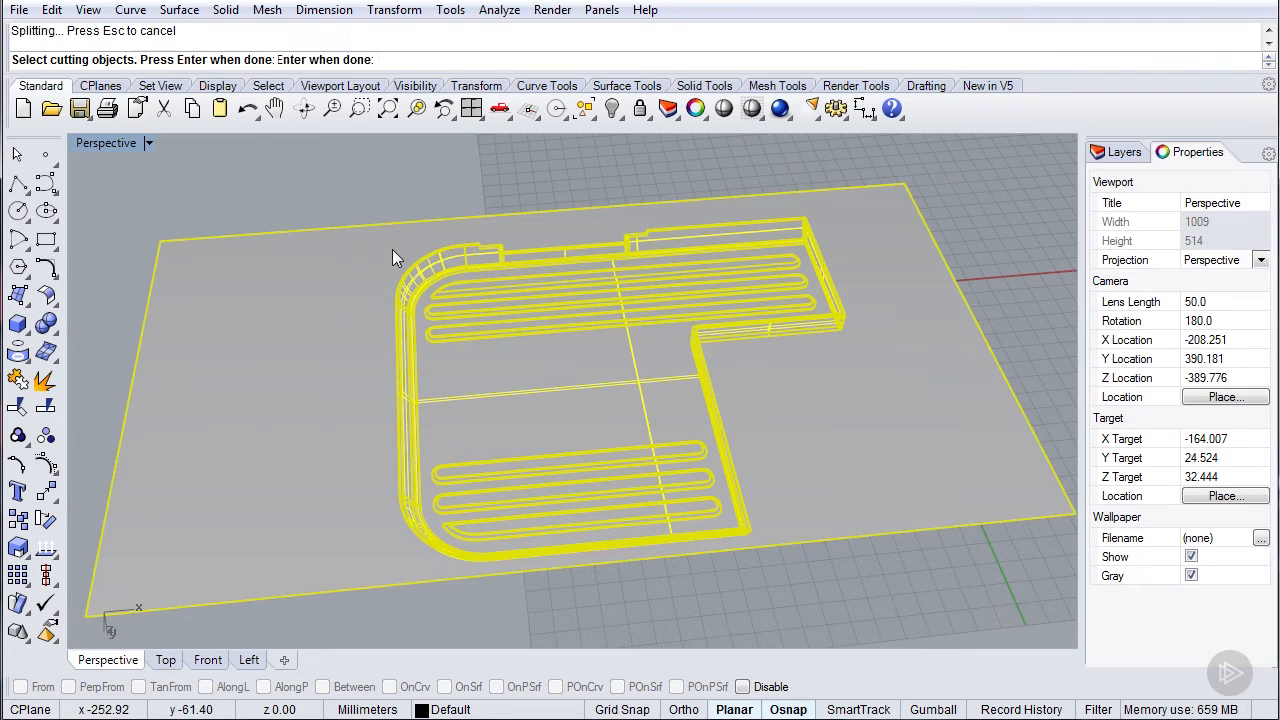
{"action": "left_click", "coordinate": [551, 355]}
{"action": "key", "text": "Delete"}
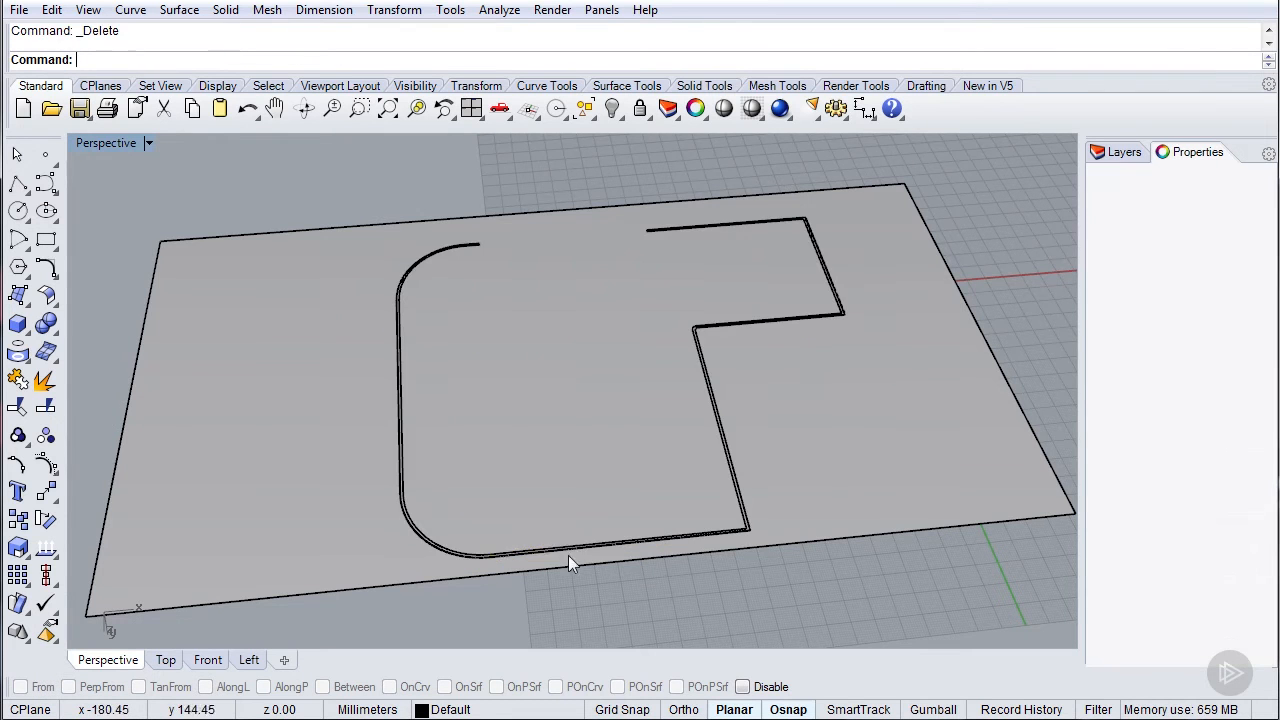
- Start extruding curves and pick all the panel edges that lie along its base outline
{"action": "right_click_drag", "start_coordinate": [568, 555], "coordinate": [561, 526]}
{"action": "scroll", "coordinate": [561, 526], "scroll_direction": "up", "scroll_amount": 5}
{"action": "type", "text": "ExtrudeCrv"}
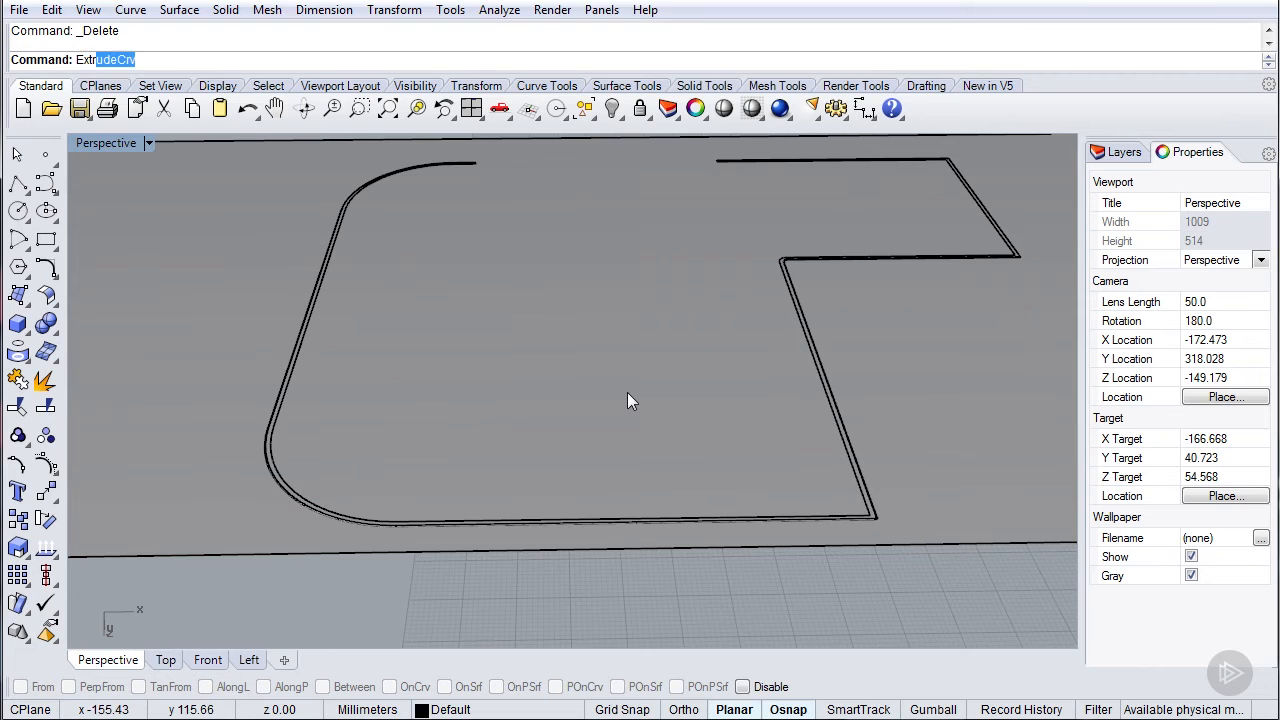
{"action": "key", "text": "Return"}
{"action": "left_click", "coordinate": [325, 506]}
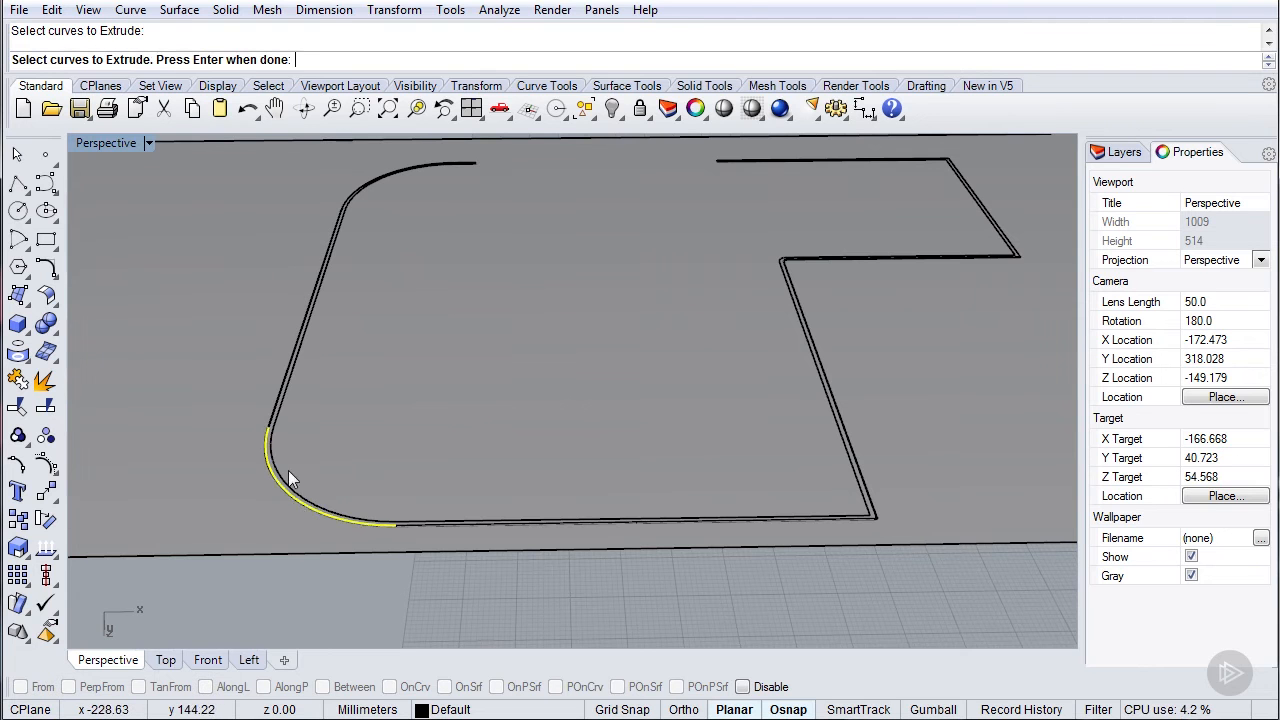
{"action": "left_click", "coordinate": [280, 392]}
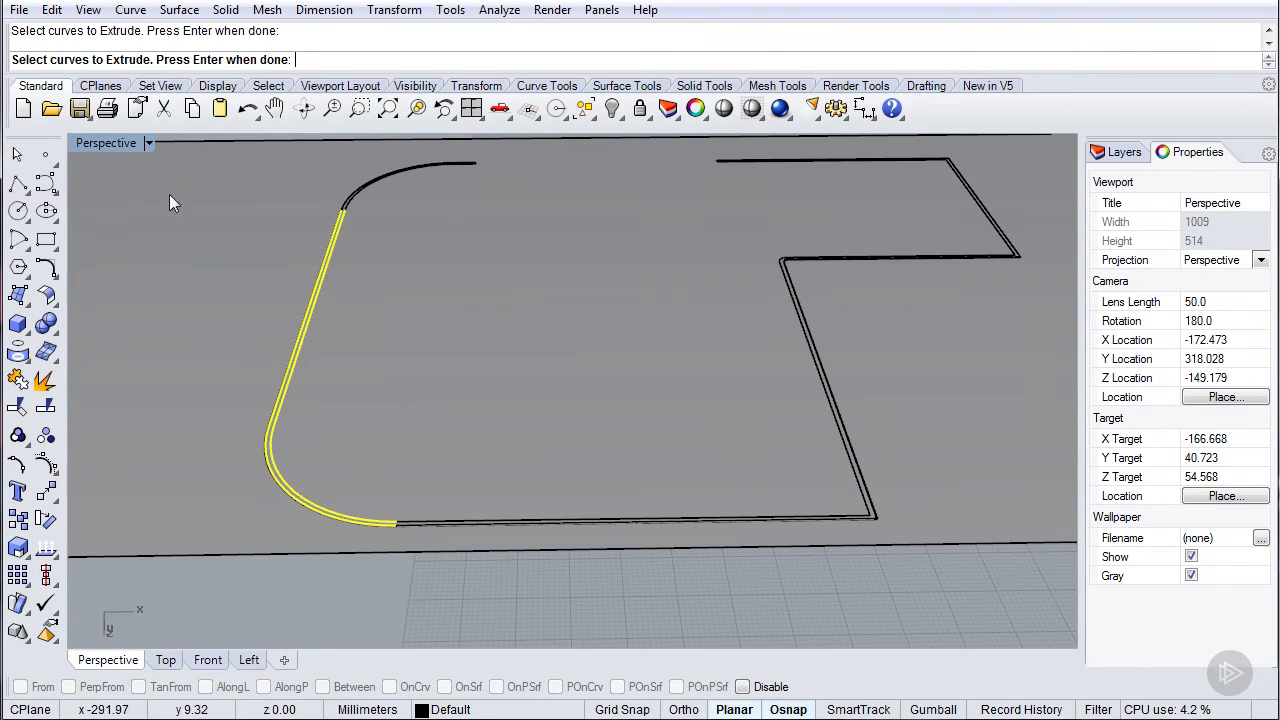
{"action": "double_click", "coordinate": [108, 142]}
{"action": "scroll", "coordinate": [716, 532], "scroll_direction": "down", "scroll_amount": 1}
{"action": "left_click_drag", "start_coordinate": [659, 488], "coordinate": [1078, 516]}
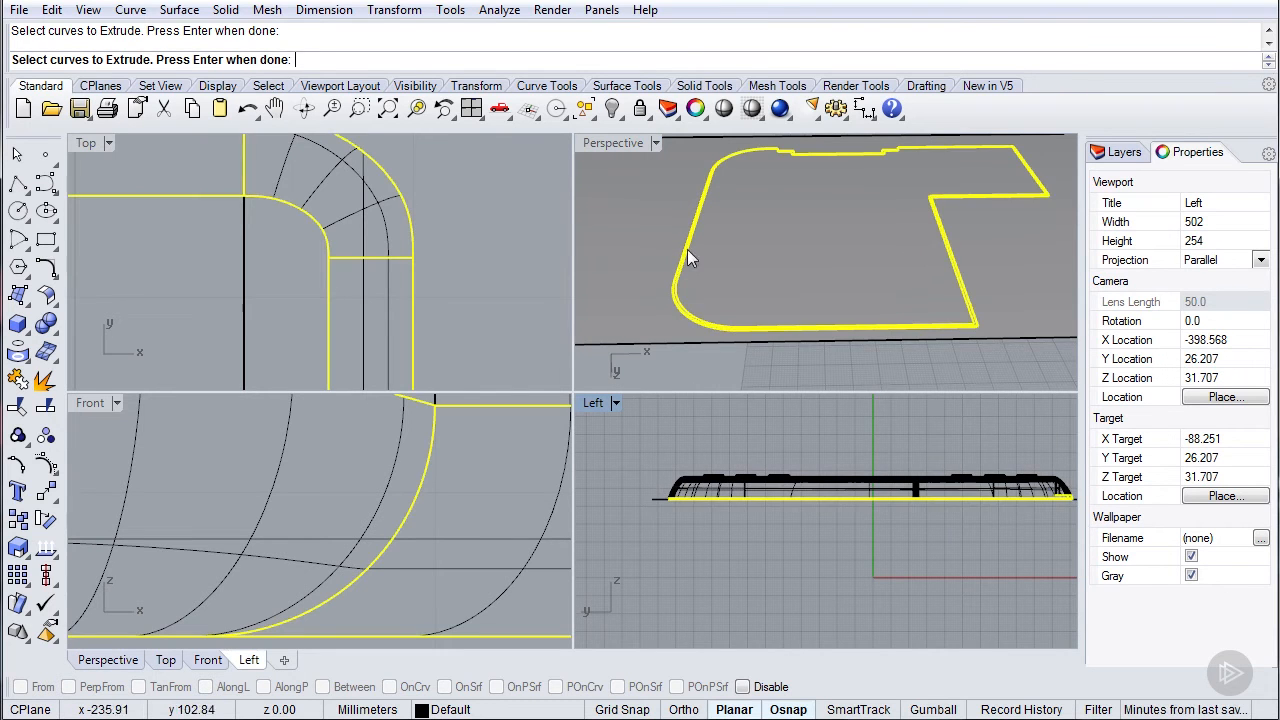
{"action": "double_click", "coordinate": [613, 142]}
{"action": "scroll", "coordinate": [628, 300], "scroll_direction": "up", "scroll_amount": 2}
{"action": "scroll", "coordinate": [473, 383], "scroll_direction": "down", "scroll_amount": 3}
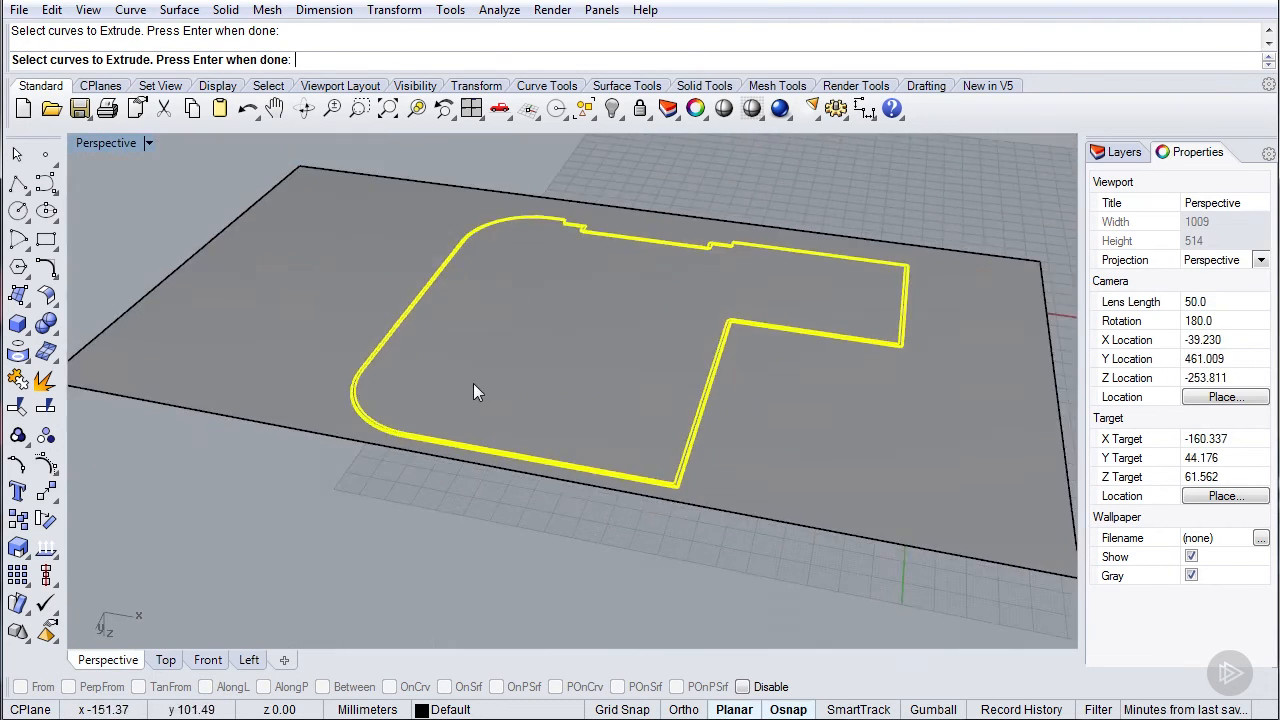
- Extrude the chosen rim edges to both sides by about 228 mm and join the resulting walls
{"action": "key", "text": "Return"}
{"action": "right_click_drag", "start_coordinate": [591, 257], "coordinate": [579, 232], "text": "shift"}
{"action": "type", "text": "b"}
{"action": "key", "text": "Return"}
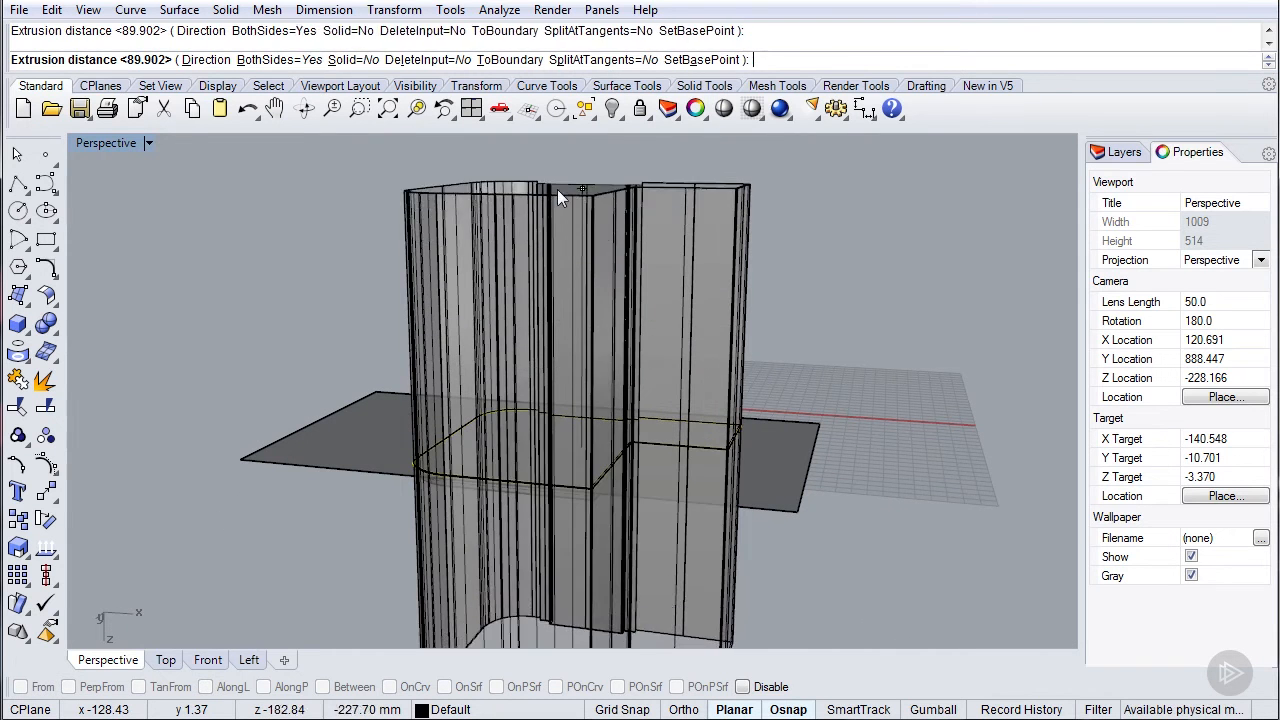
{"action": "left_click", "coordinate": [557, 189]}
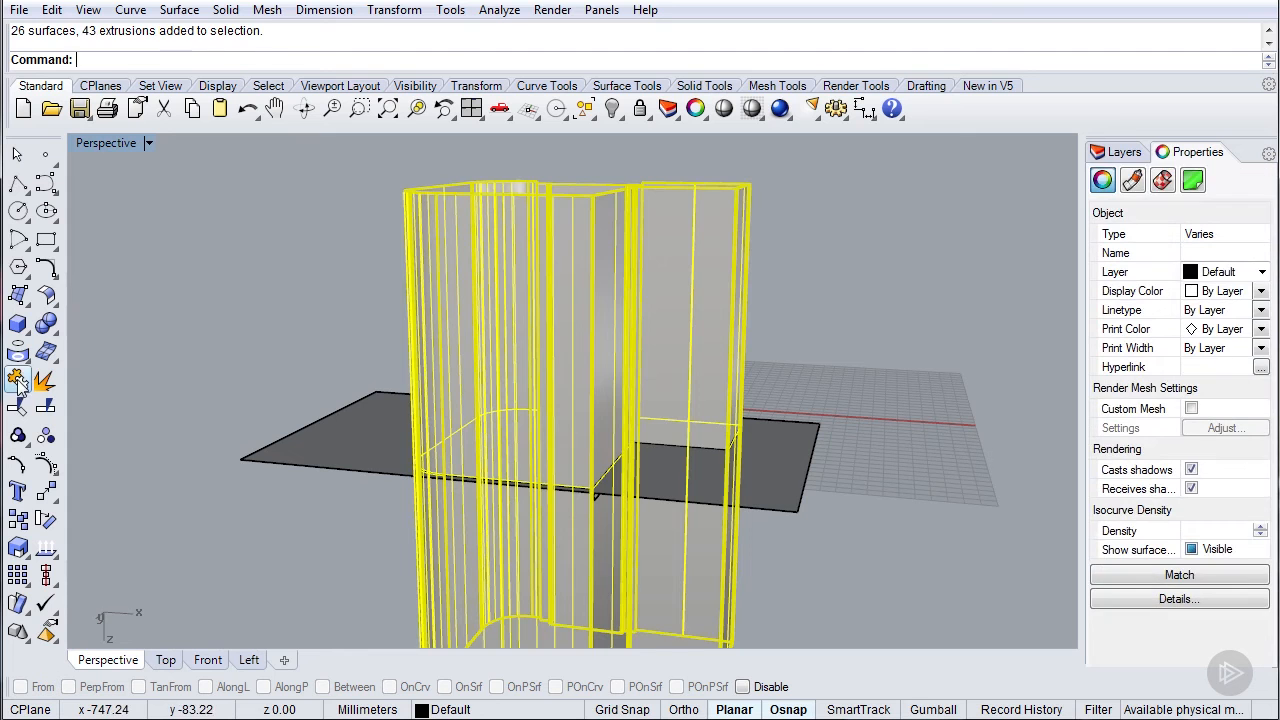
- Split the untrimmed plane using the extruded wall polysurfaces as cutting objects
{"action": "left_click", "coordinate": [358, 438]}
{"action": "type", "text": "Split"}
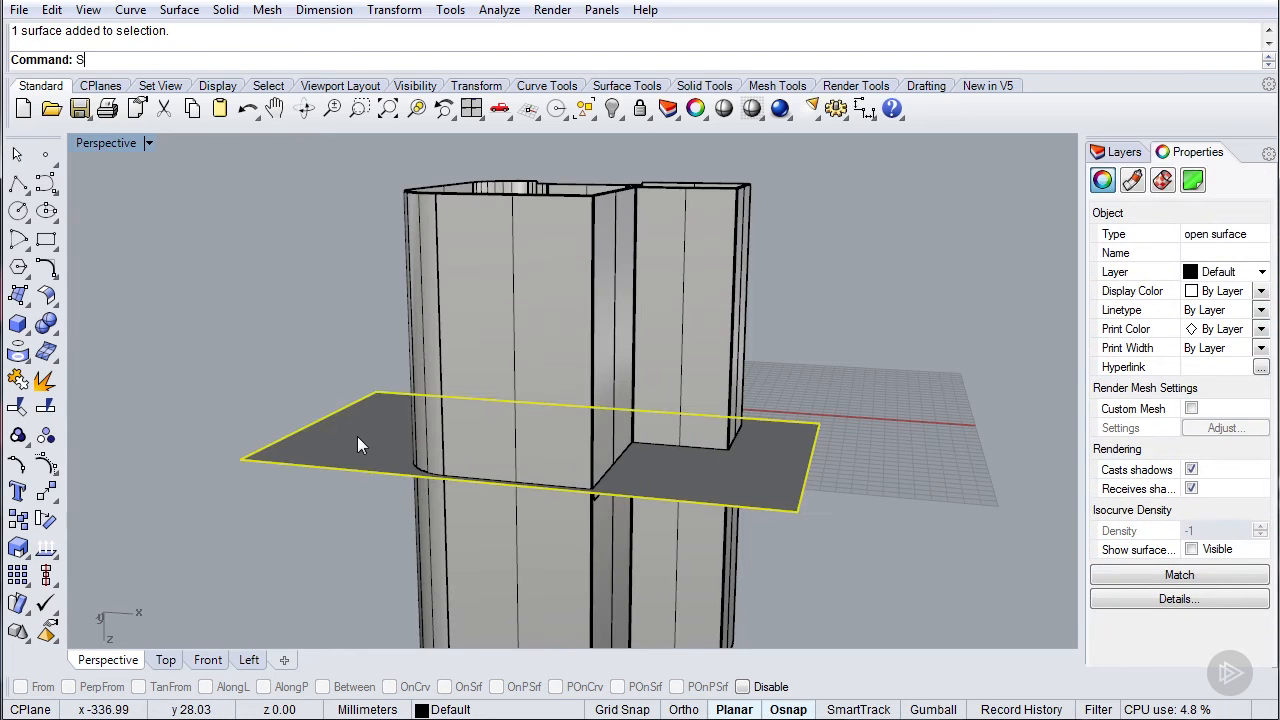
{"action": "key", "text": "Return"}
{"action": "left_click", "coordinate": [524, 288]}
{"action": "left_click", "coordinate": [514, 239]}
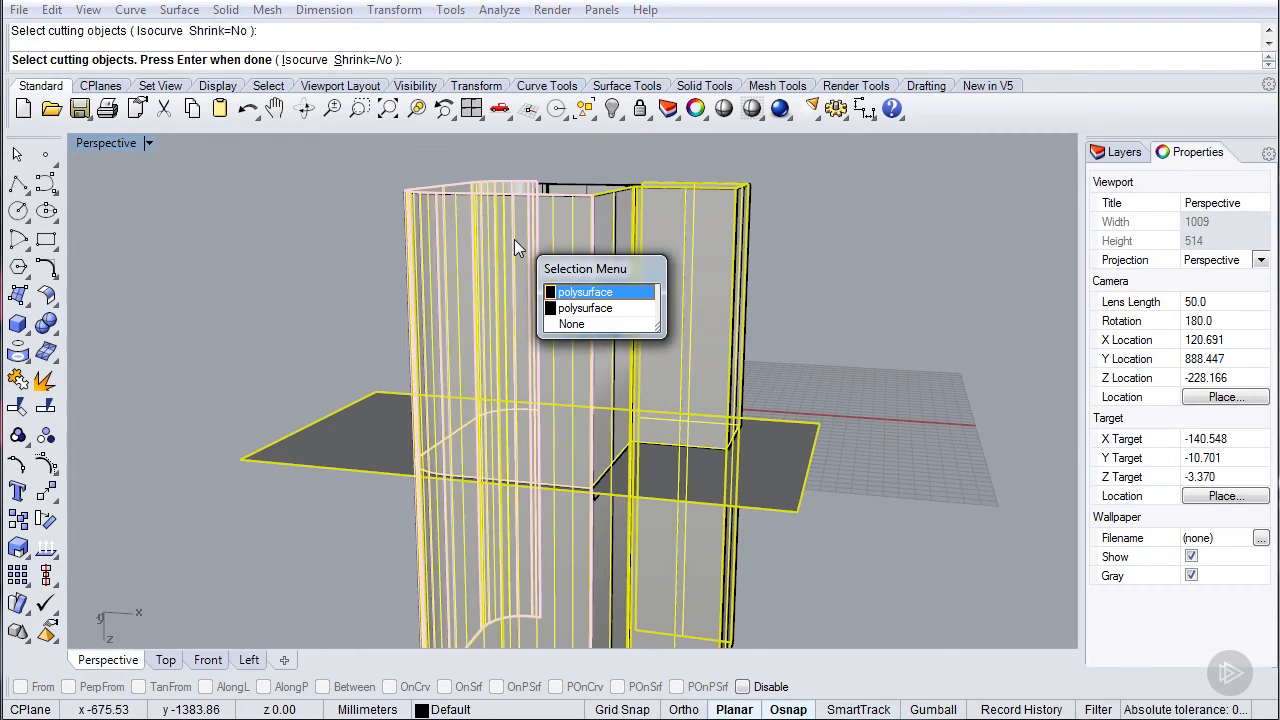
{"action": "left_click", "coordinate": [590, 292]}
{"action": "key", "text": "Return"}
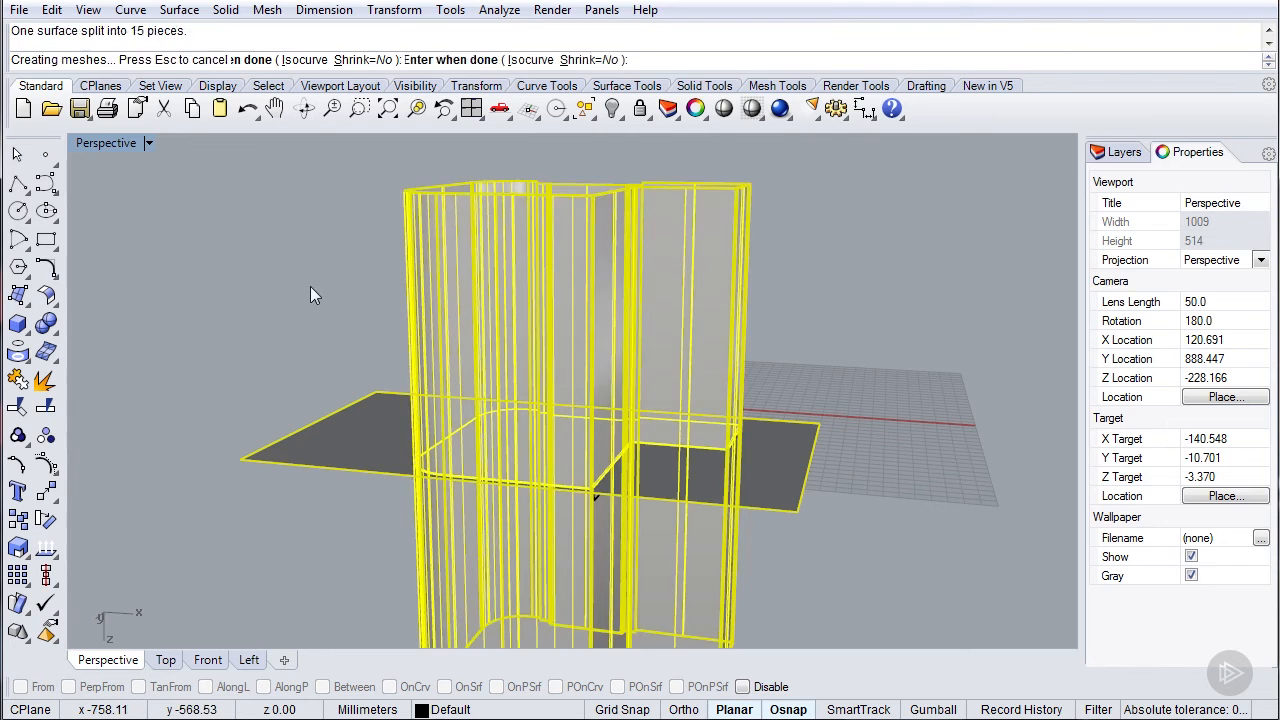
- Delete the extruded cutting walls and the surplus plane outside the panel's outline
{"action": "right_click_drag", "start_coordinate": [317, 287], "coordinate": [367, 434]}
{"action": "left_click_drag", "start_coordinate": [883, 311], "coordinate": [385, 225]}
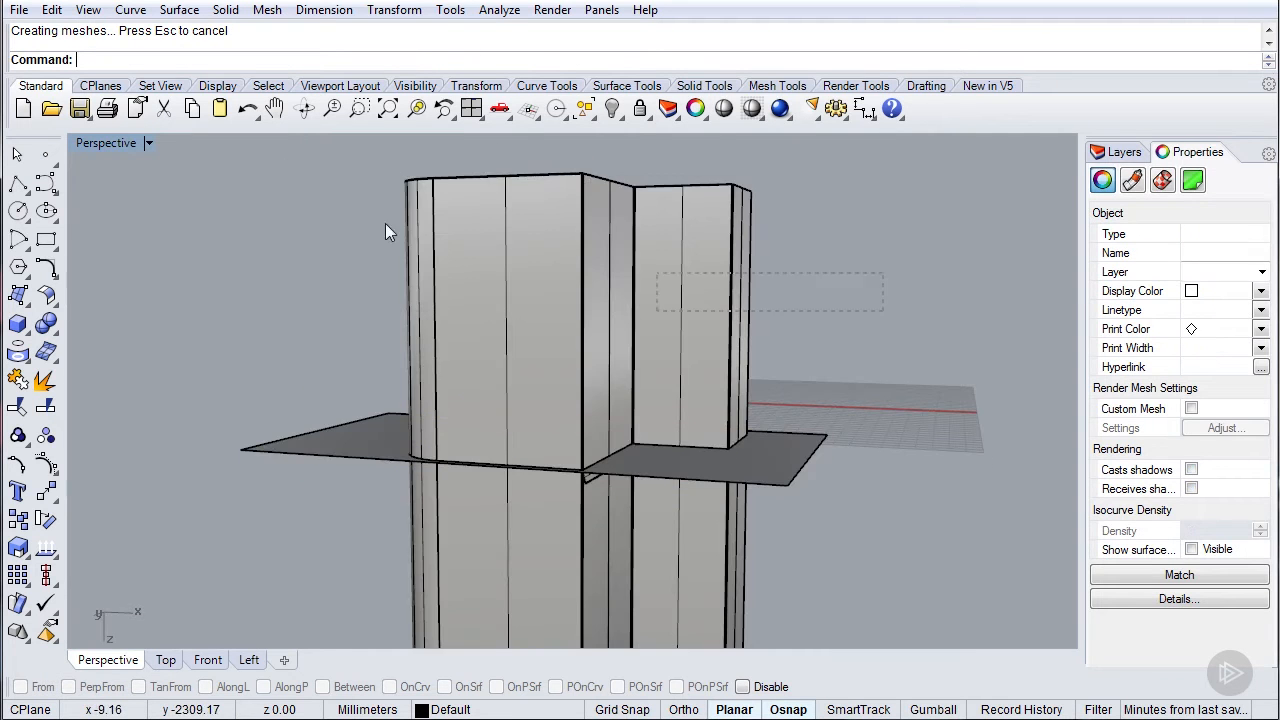
{"action": "key", "text": "Delete"}
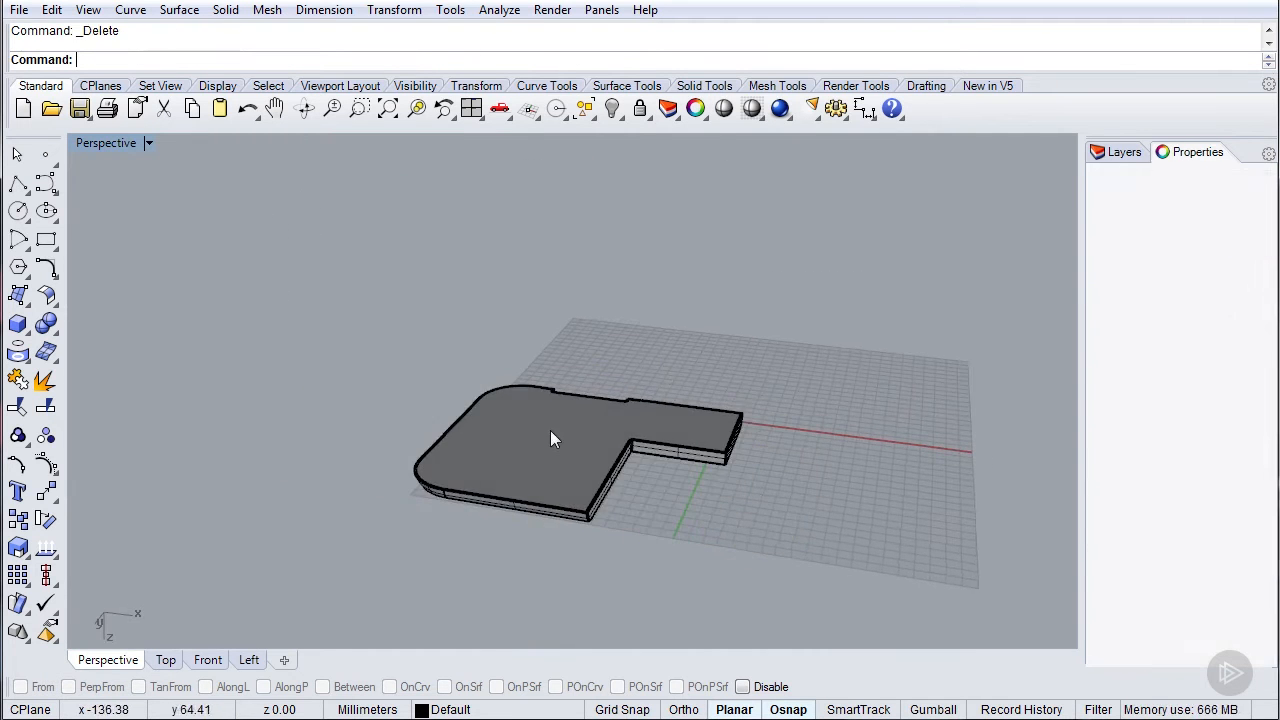
- Clear away the plane's inner piece, join all remaining panel surfaces and clear the selection
{"action": "scroll", "coordinate": [534, 362], "scroll_direction": "up", "scroll_amount": 10}
{"action": "right_click_drag", "start_coordinate": [529, 488], "coordinate": [430, 358], "text": "shift"}
{"action": "key", "text": "ctrl+a"}
{"action": "key", "text": "ctrl+j"}
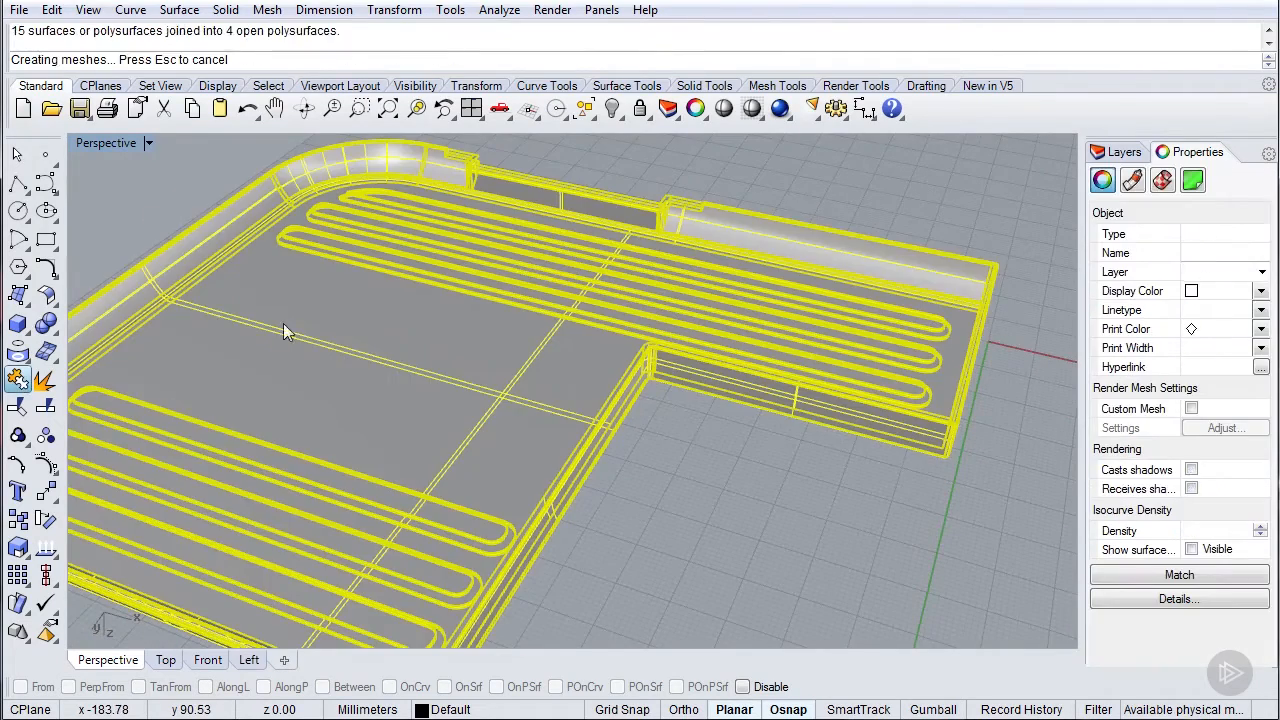
{"action": "key", "text": "Escape"}
- Delete the leftover surface piece along the rim at the panel's inside notch corner
{"action": "right_click_drag", "start_coordinate": [175, 213], "coordinate": [719, 391]}
{"action": "scroll", "coordinate": [719, 391], "scroll_direction": "down", "scroll_amount": 4}
{"action": "right_click_drag", "start_coordinate": [551, 472], "coordinate": [430, 383], "text": "shift"}
{"action": "scroll", "coordinate": [428, 352], "scroll_direction": "up", "scroll_amount": 12}
{"action": "right_click_drag", "start_coordinate": [245, 398], "coordinate": [771, 375]}
{"action": "scroll", "coordinate": [771, 375], "scroll_direction": "up", "scroll_amount": 8}
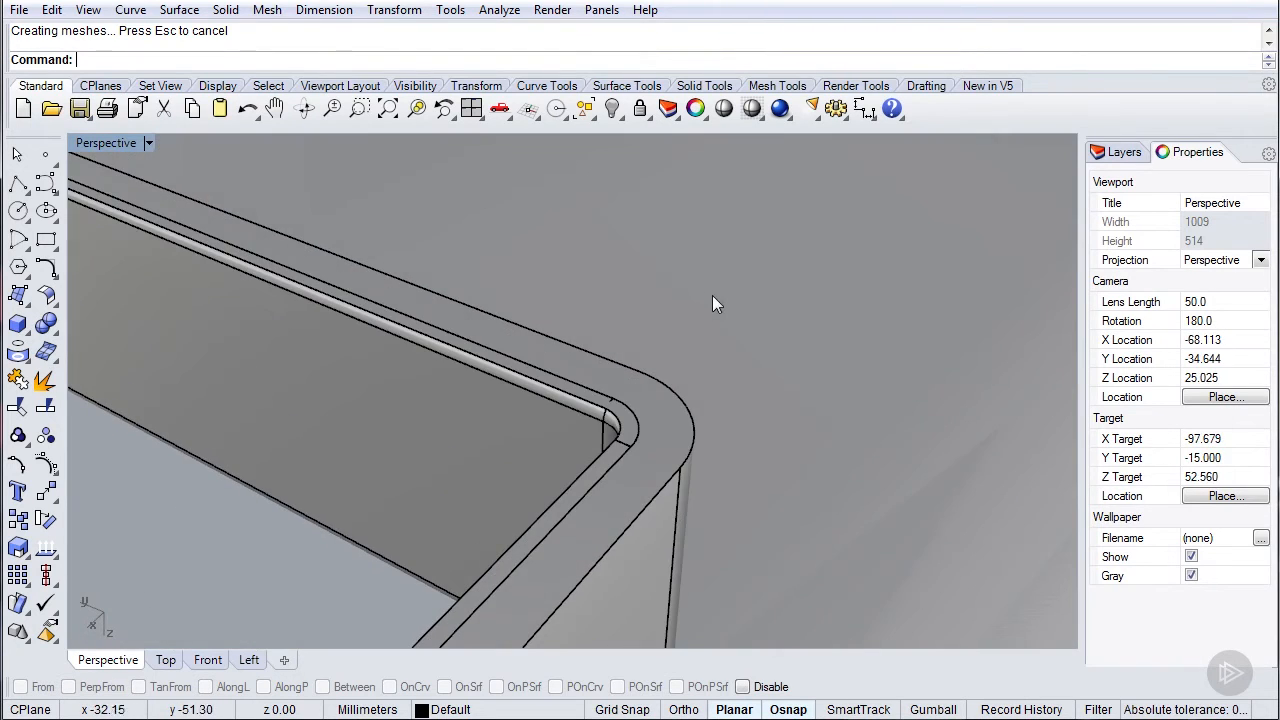
{"action": "right_click_drag", "start_coordinate": [623, 377], "coordinate": [588, 458]}
{"action": "left_click", "coordinate": [563, 442]}
{"action": "key", "text": "Delete"}
{"action": "scroll", "coordinate": [728, 294], "scroll_direction": "down", "scroll_amount": 6}
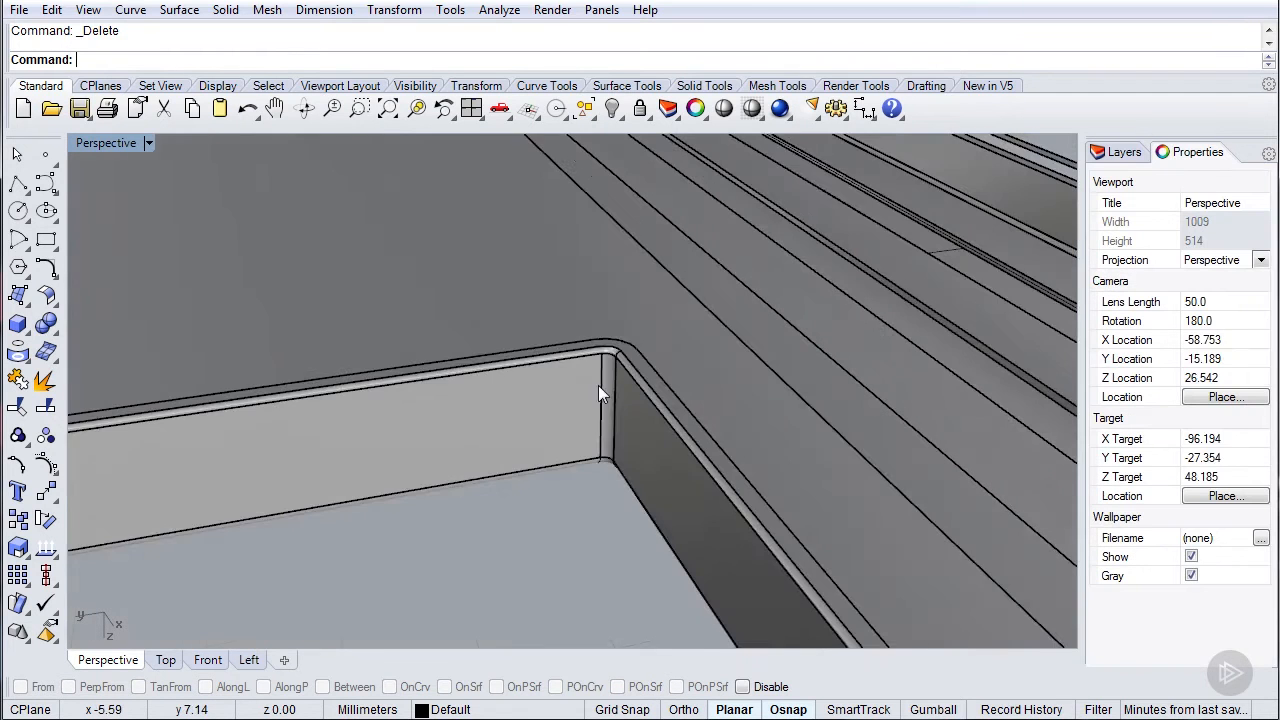
{"action": "scroll", "coordinate": [728, 294], "scroll_direction": "down", "scroll_amount": 5}
{"action": "right_click_drag", "start_coordinate": [827, 404], "coordinate": [658, 407]}
{"action": "scroll", "coordinate": [610, 394], "scroll_direction": "down", "scroll_amount": 5}
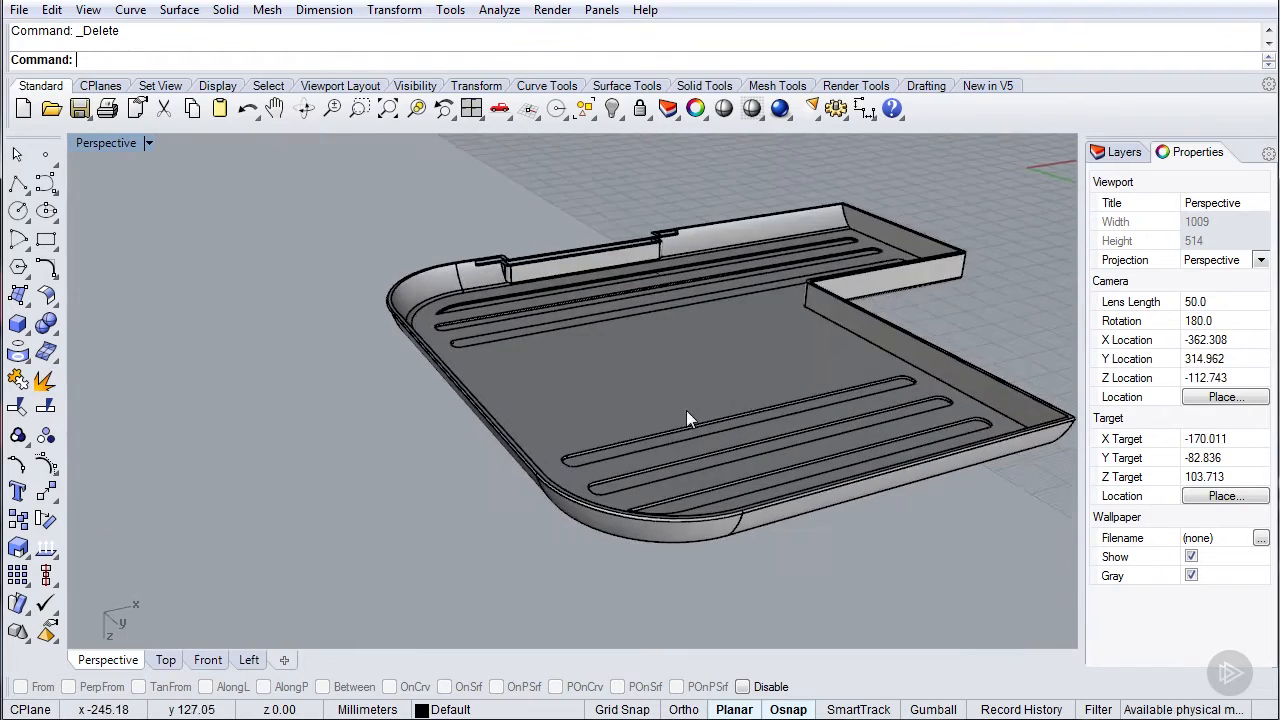
- Delete the leftover surface piece beside the cutout in the panel's side rim
{"action": "scroll", "coordinate": [658, 407], "scroll_direction": "up", "scroll_amount": 5}
{"action": "scroll", "coordinate": [444, 441], "scroll_direction": "down", "scroll_amount": 3}
{"action": "left_click", "coordinate": [416, 406]}
{"action": "right_click_drag", "start_coordinate": [479, 282], "coordinate": [476, 307]}
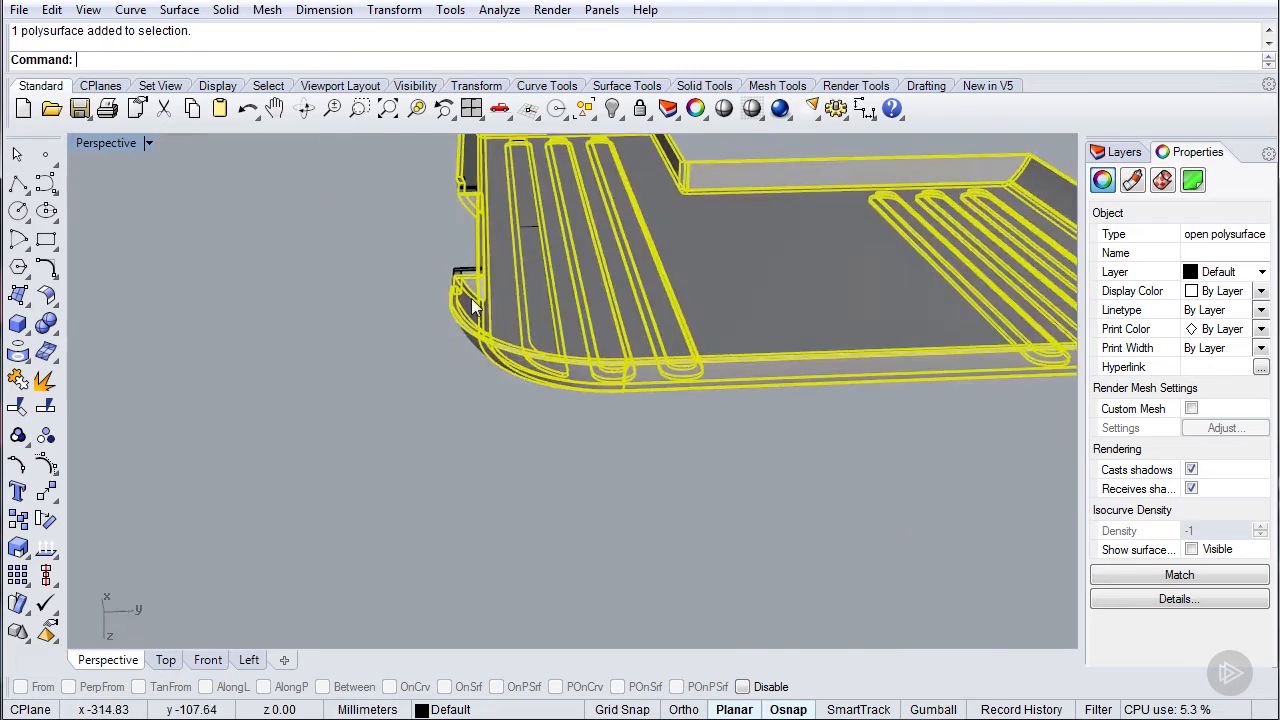
{"action": "scroll", "coordinate": [466, 360], "scroll_direction": "up", "scroll_amount": 6}
{"action": "key", "text": "Escape"}
{"action": "right_click_drag", "start_coordinate": [651, 392], "coordinate": [650, 358]}
{"action": "left_click", "coordinate": [829, 312]}
{"action": "key", "text": "Delete"}
- Run an edge analysis on the joined panel and examine its naked edges
{"action": "right_click_drag", "start_coordinate": [770, 356], "coordinate": [491, 333]}
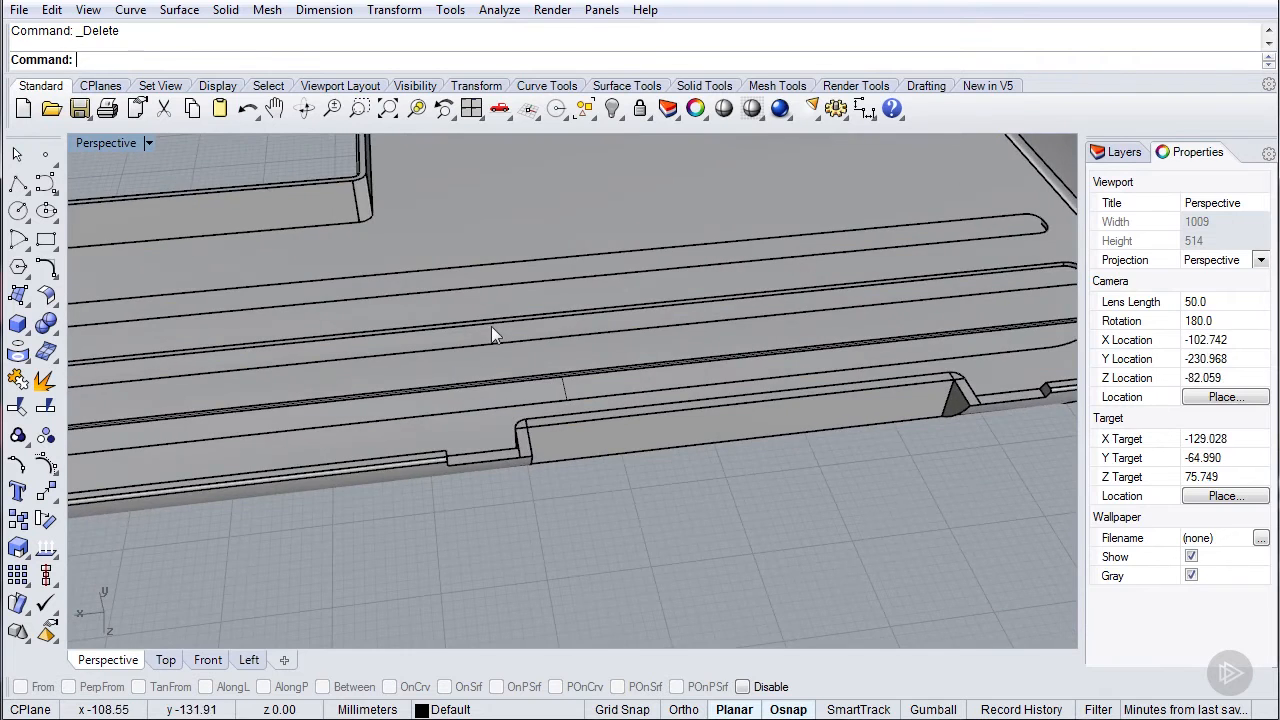
{"action": "left_click", "coordinate": [491, 333]}
{"action": "left_click", "coordinate": [499, 9]}
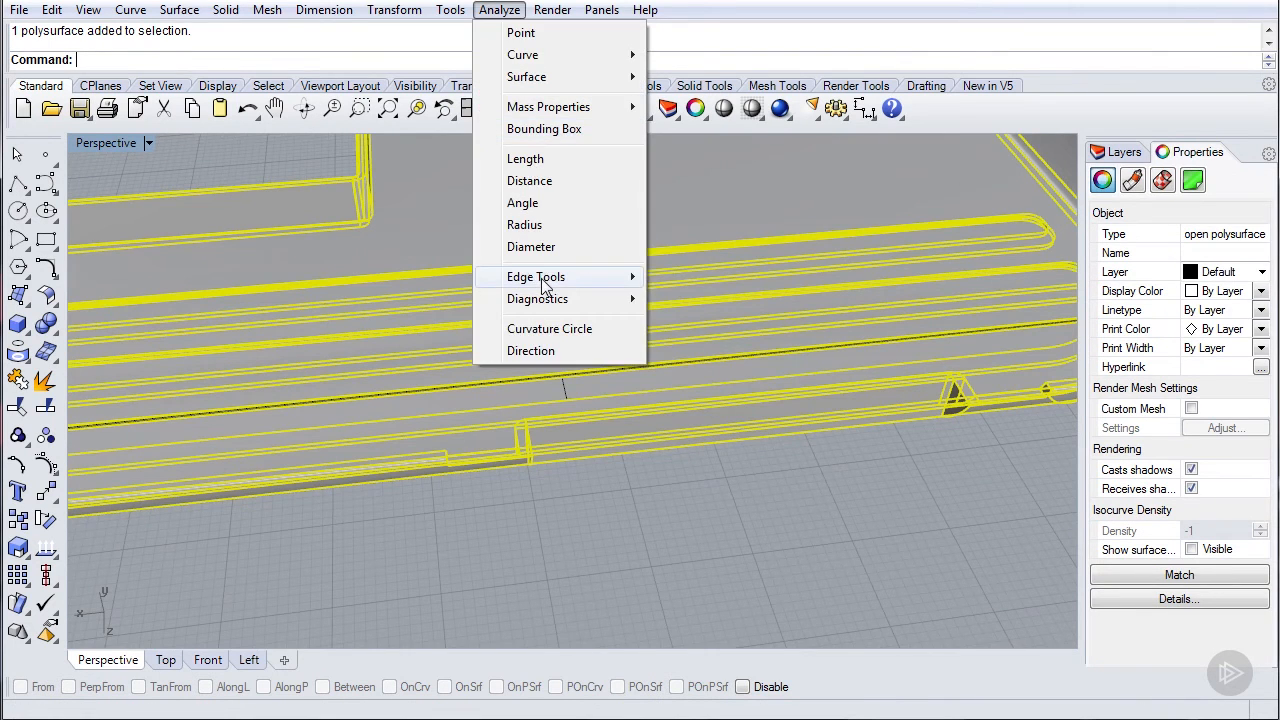
{"action": "mouse_move", "coordinate": [543, 287]}
{"action": "left_click", "coordinate": [662, 280]}
{"action": "right_click_drag", "start_coordinate": [812, 458], "coordinate": [612, 345]}
{"action": "scroll", "coordinate": [690, 338], "scroll_direction": "up", "scroll_amount": 5}
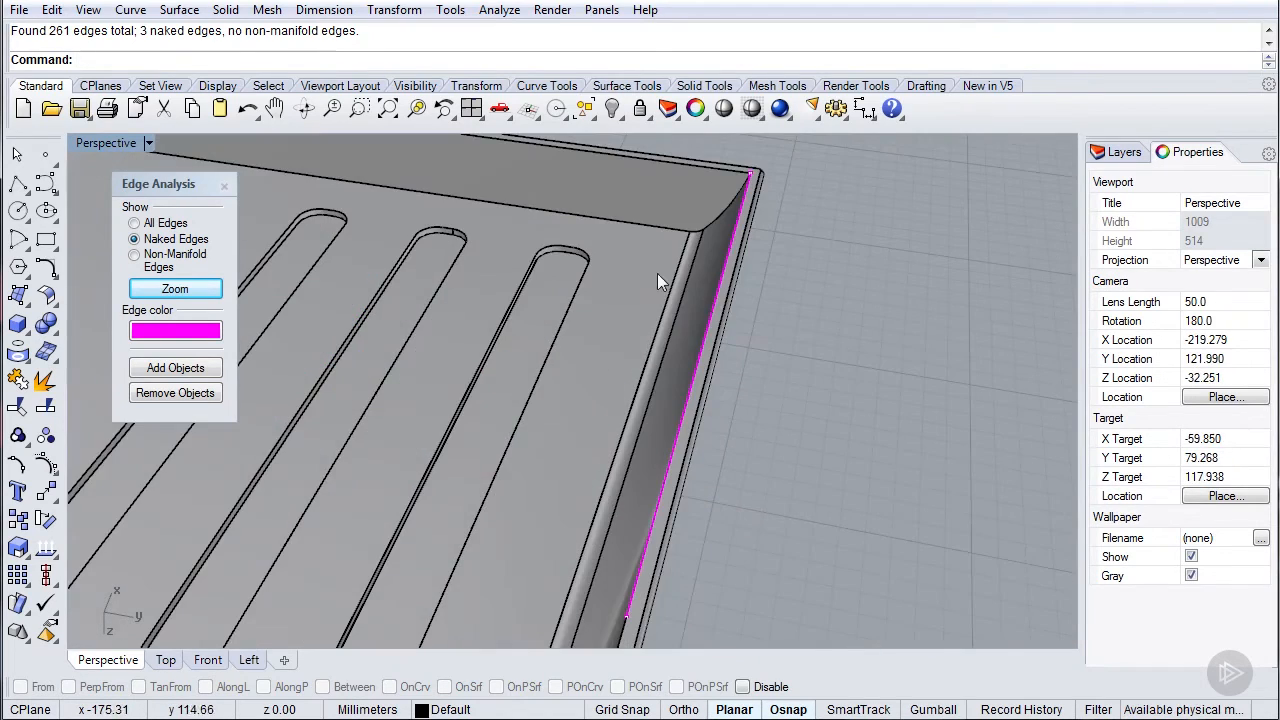
- Join the two naked edges running along the panel's long side rim near the corner
{"action": "right_click_drag", "start_coordinate": [603, 287], "coordinate": [520, 277]}
{"action": "left_click", "coordinate": [498, 12]}
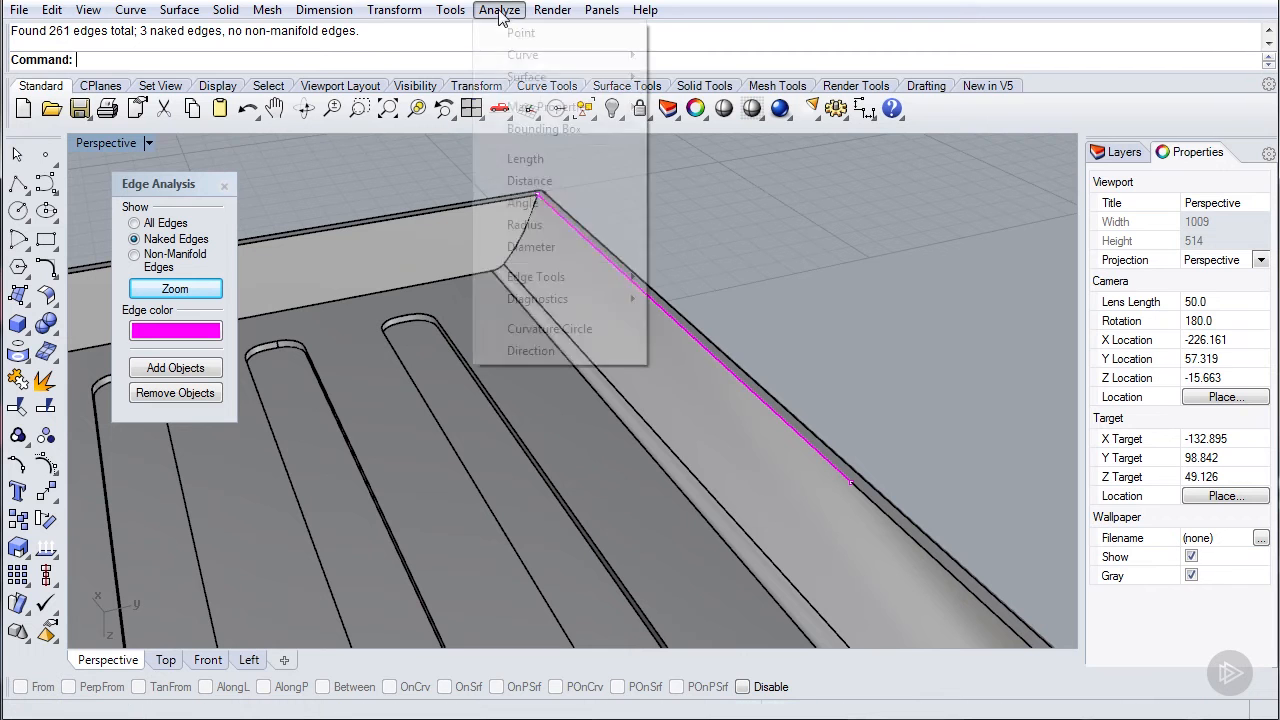
{"action": "mouse_move", "coordinate": [590, 277]}
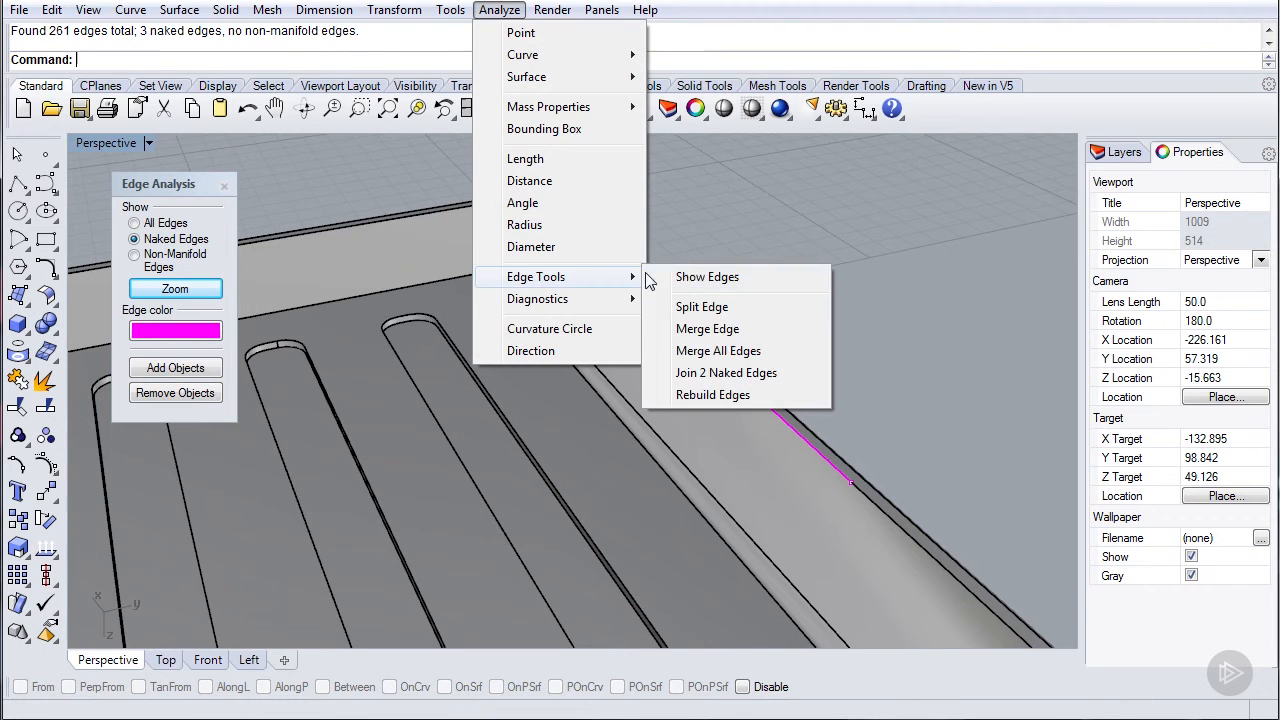
{"action": "left_click", "coordinate": [729, 371]}
{"action": "left_click", "coordinate": [784, 426]}
{"action": "left_click", "coordinate": [784, 421]}
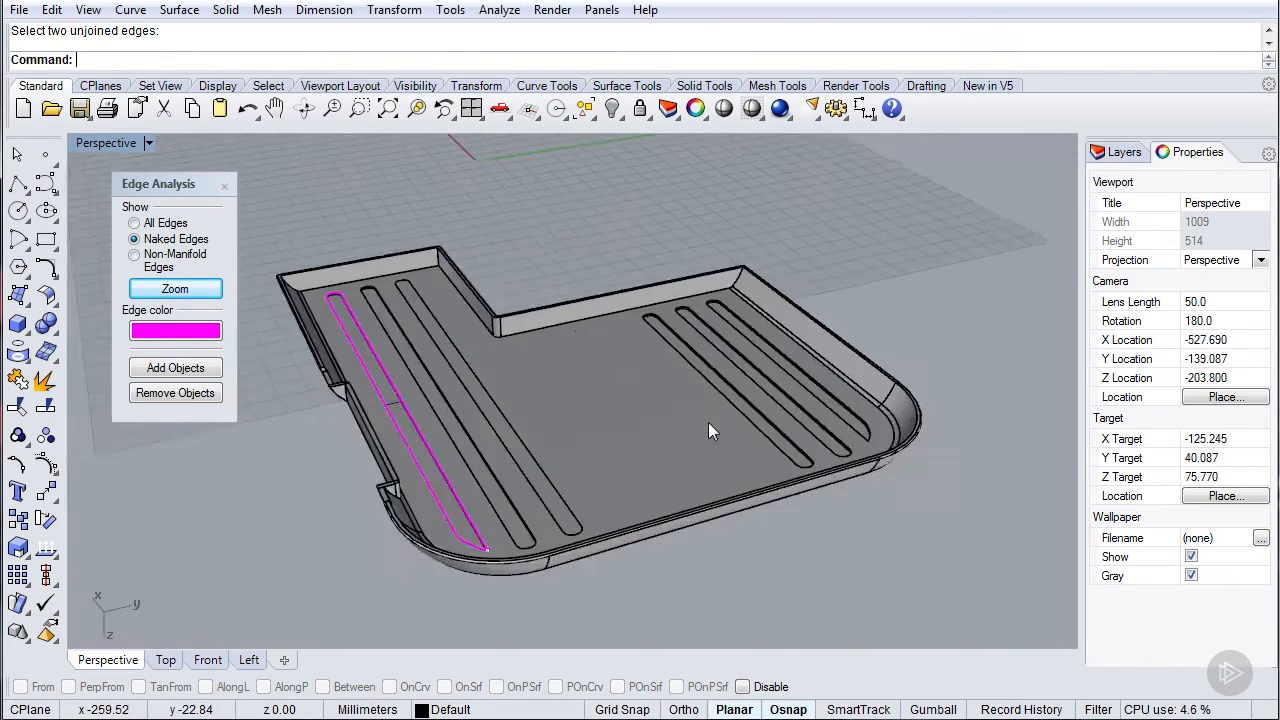
- Join the naked edges around the outermost long slot beside the panel's cutout rim
{"action": "right_click_drag", "start_coordinate": [708, 422], "coordinate": [900, 400], "text": "shift"}
{"action": "scroll", "coordinate": [612, 431], "scroll_direction": "up", "scroll_amount": 4}
{"action": "right_click_drag", "start_coordinate": [643, 424], "coordinate": [691, 435]}
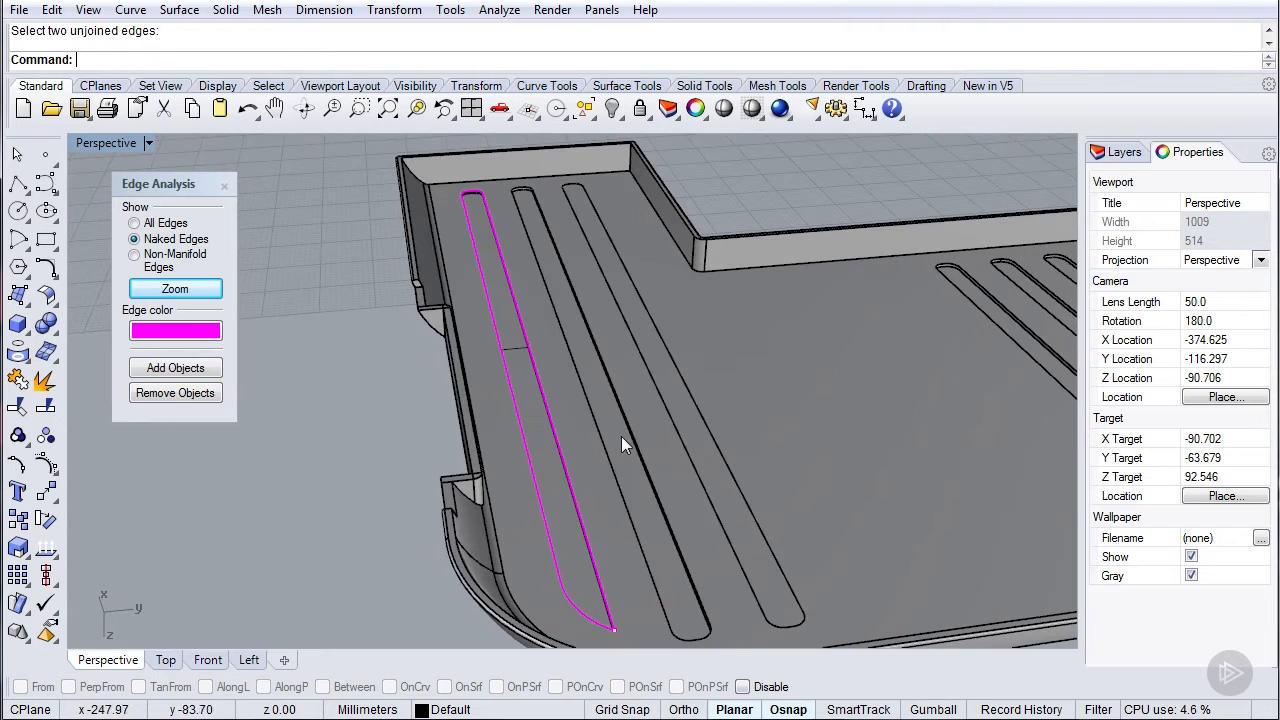
{"action": "left_click", "coordinate": [564, 462]}
{"action": "left_click", "coordinate": [564, 462]}
{"action": "key", "text": "Return"}
- Examine the joined panel from below and above for remaining naked edges and close the edge analysis
{"action": "right_click_drag", "start_coordinate": [430, 390], "coordinate": [788, 383]}
{"action": "left_click", "coordinate": [788, 383]}
{"action": "left_click", "coordinate": [412, 418]}
{"action": "right_click_drag", "start_coordinate": [696, 278], "coordinate": [702, 306], "text": "shift"}
{"action": "scroll", "coordinate": [485, 191], "scroll_direction": "up", "scroll_amount": 10}
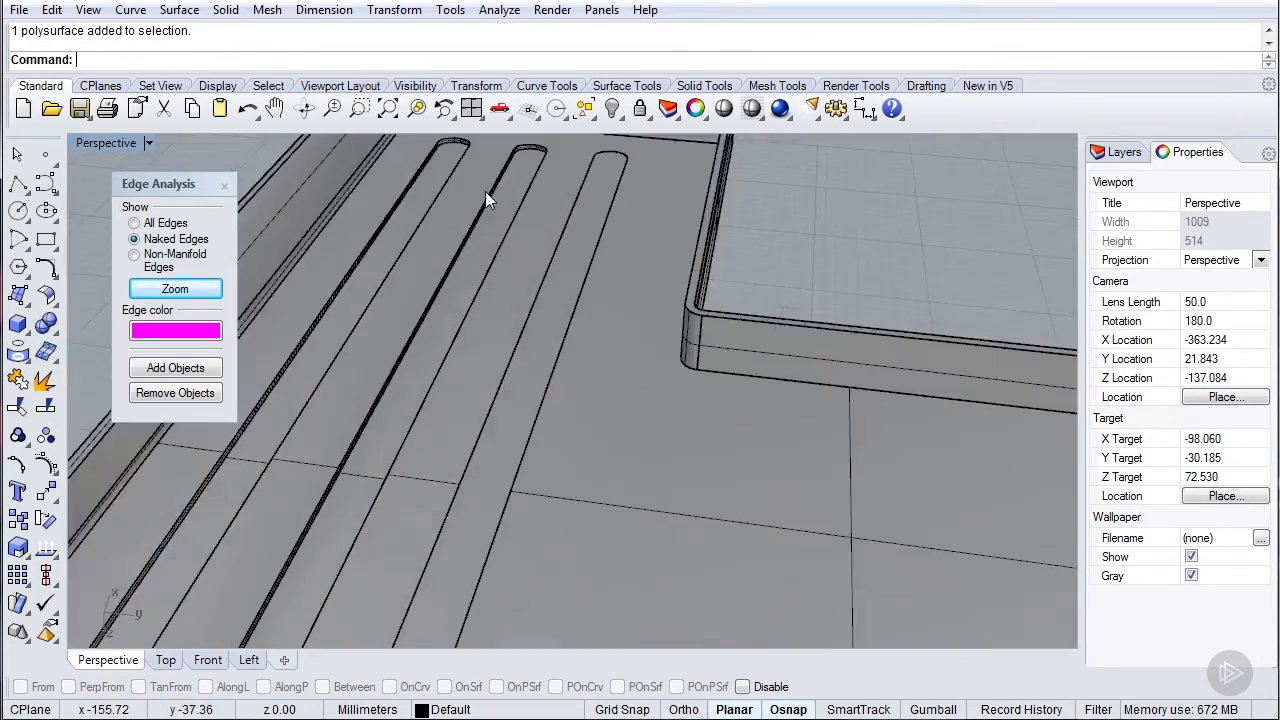
{"action": "scroll", "coordinate": [562, 409], "scroll_direction": "down", "scroll_amount": 7}
{"action": "right_click_drag", "start_coordinate": [650, 350], "coordinate": [593, 286]}
{"action": "scroll", "coordinate": [593, 286], "scroll_direction": "down", "scroll_amount": 7}
{"action": "right_click_drag", "start_coordinate": [474, 308], "coordinate": [408, 260], "text": "shift"}
{"action": "right_click_drag", "start_coordinate": [408, 260], "coordinate": [326, 296]}
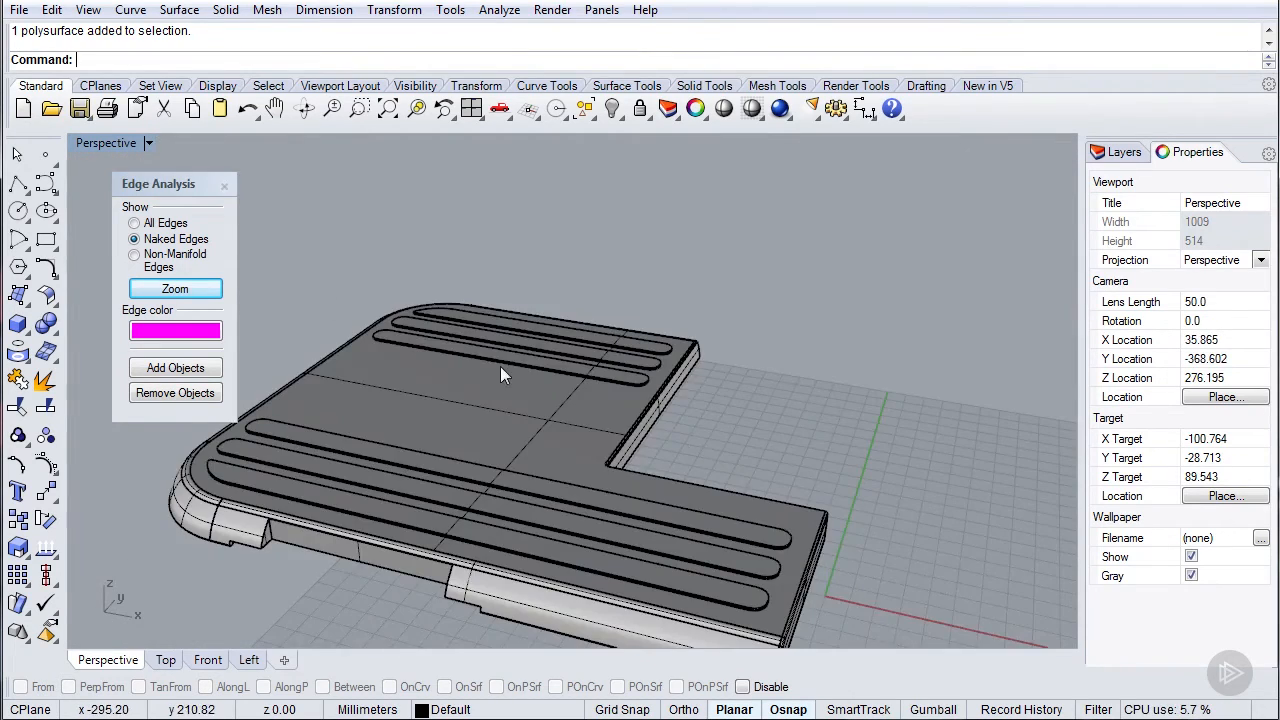
{"action": "scroll", "coordinate": [534, 421], "scroll_direction": "up", "scroll_amount": 5}
{"action": "right_click_drag", "start_coordinate": [534, 421], "coordinate": [247, 228]}
{"action": "left_click", "coordinate": [224, 185]}
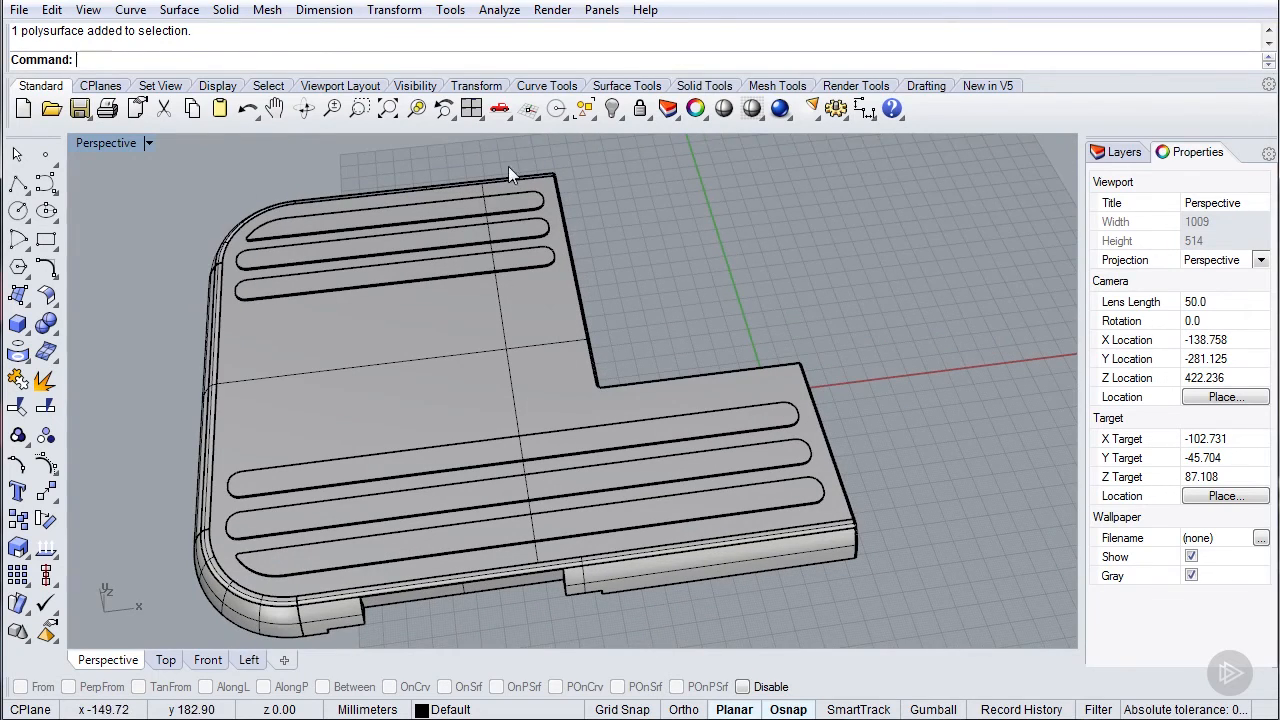
- Show all hidden objects and turn off the surface isocurves on the slotted panel
{"action": "left_click", "coordinate": [613, 108]}
{"action": "scroll", "coordinate": [504, 397], "scroll_direction": "down", "scroll_amount": 3}
{"action": "right_click_drag", "start_coordinate": [504, 397], "coordinate": [677, 332]}
{"action": "left_click", "coordinate": [677, 332]}
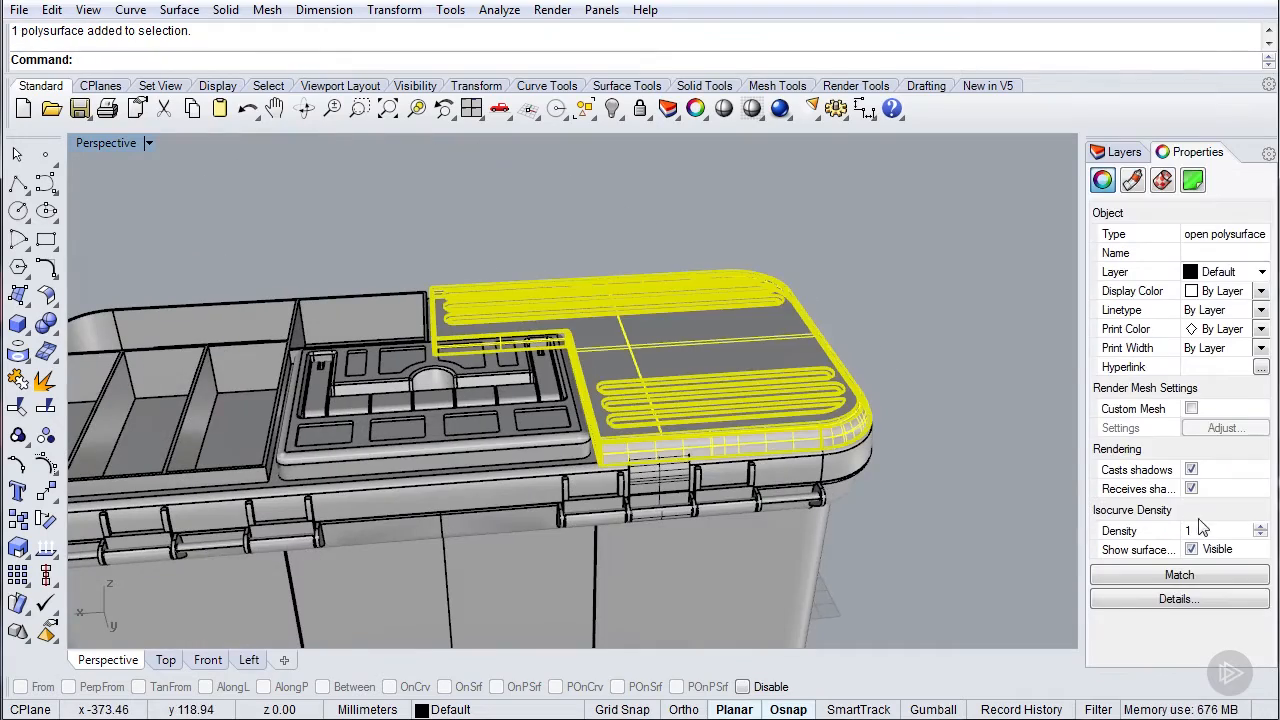
{"action": "left_click", "coordinate": [1190, 550]}
{"action": "left_click", "coordinate": [845, 368]}
- Duplicate the curved side edge of the hinge strap that overlaps the slotted panel's outer wall
{"action": "right_click_drag", "start_coordinate": [845, 368], "coordinate": [656, 503]}
{"action": "scroll", "coordinate": [663, 355], "scroll_direction": "up", "scroll_amount": 6}
{"action": "right_click_drag", "start_coordinate": [672, 336], "coordinate": [541, 322]}
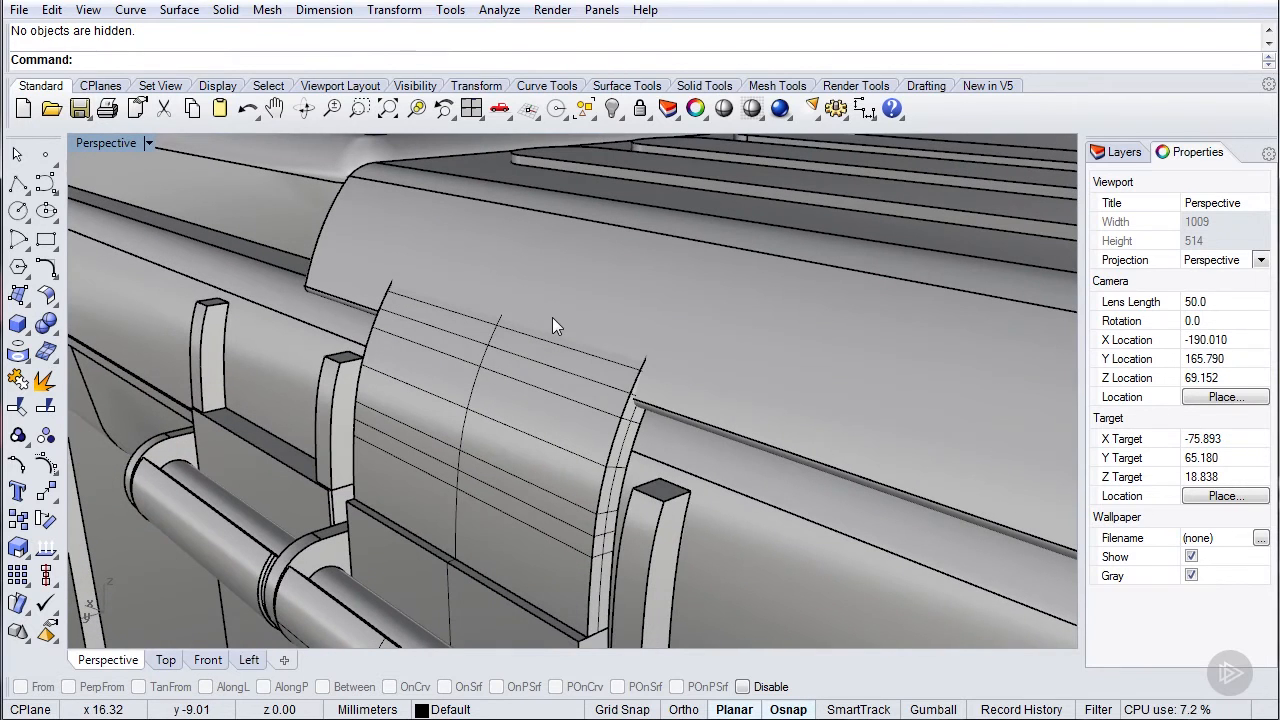
{"action": "right_click_drag", "start_coordinate": [552, 317], "coordinate": [474, 397]}
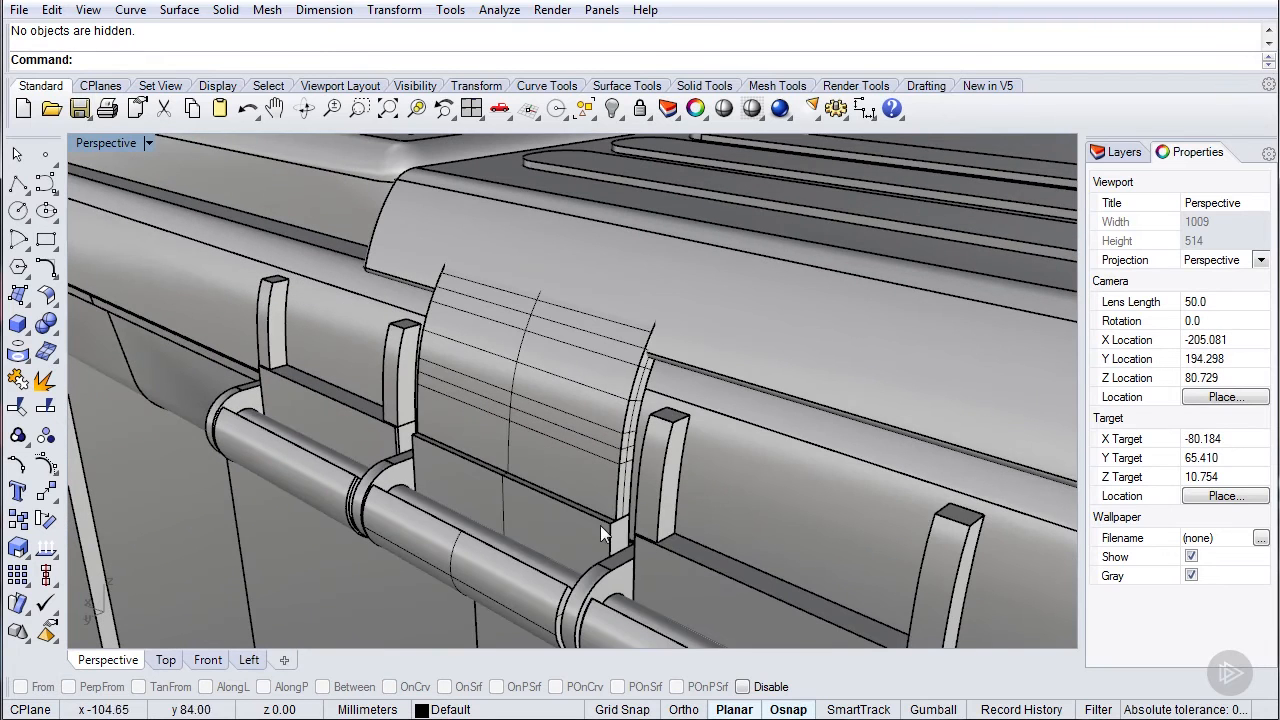
{"action": "right_click_drag", "start_coordinate": [607, 262], "coordinate": [558, 397]}
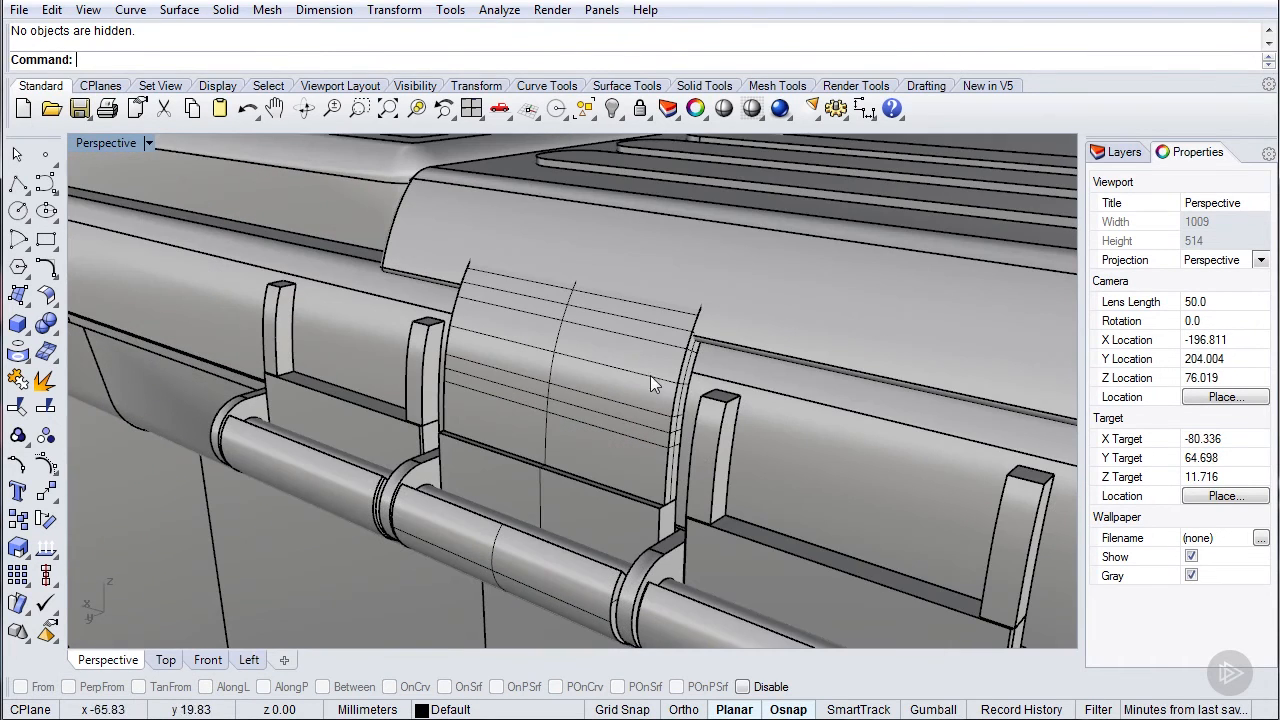
{"action": "double_click", "coordinate": [92, 142]}
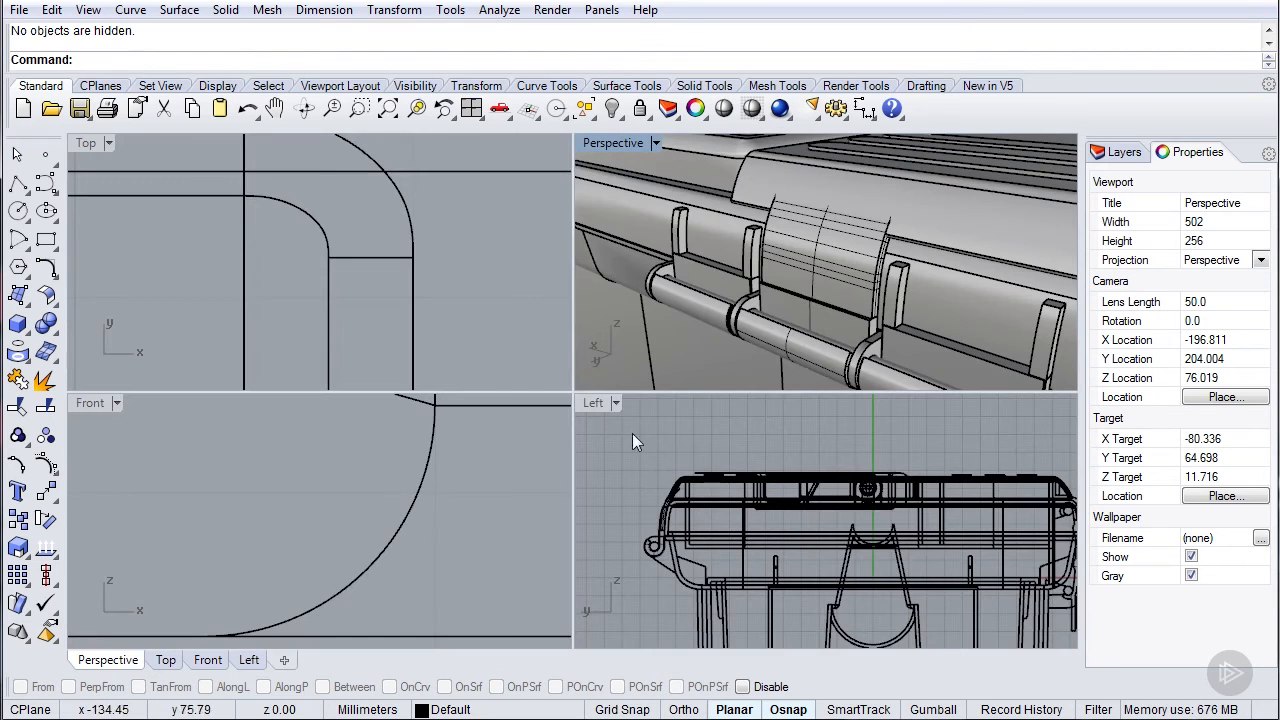
{"action": "left_click", "coordinate": [18, 351]}
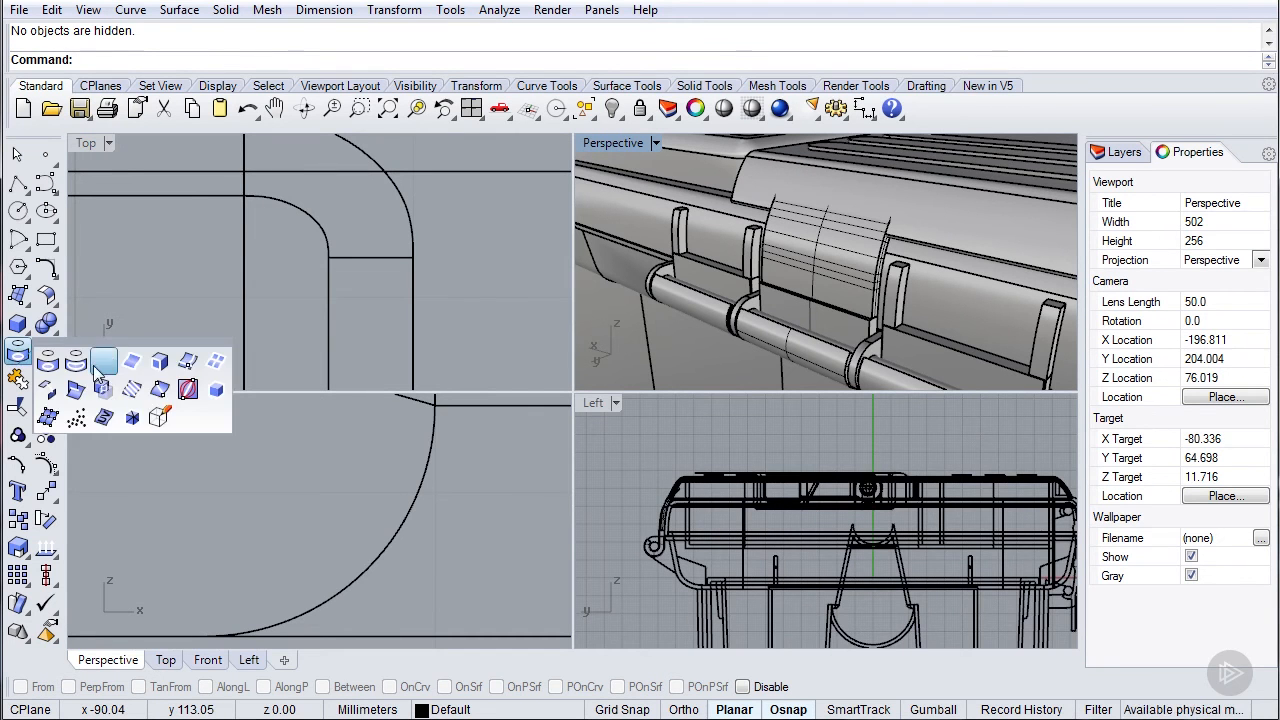
{"action": "left_click", "coordinate": [97, 360]}
{"action": "left_click", "coordinate": [881, 256]}
{"action": "key", "text": "Return"}
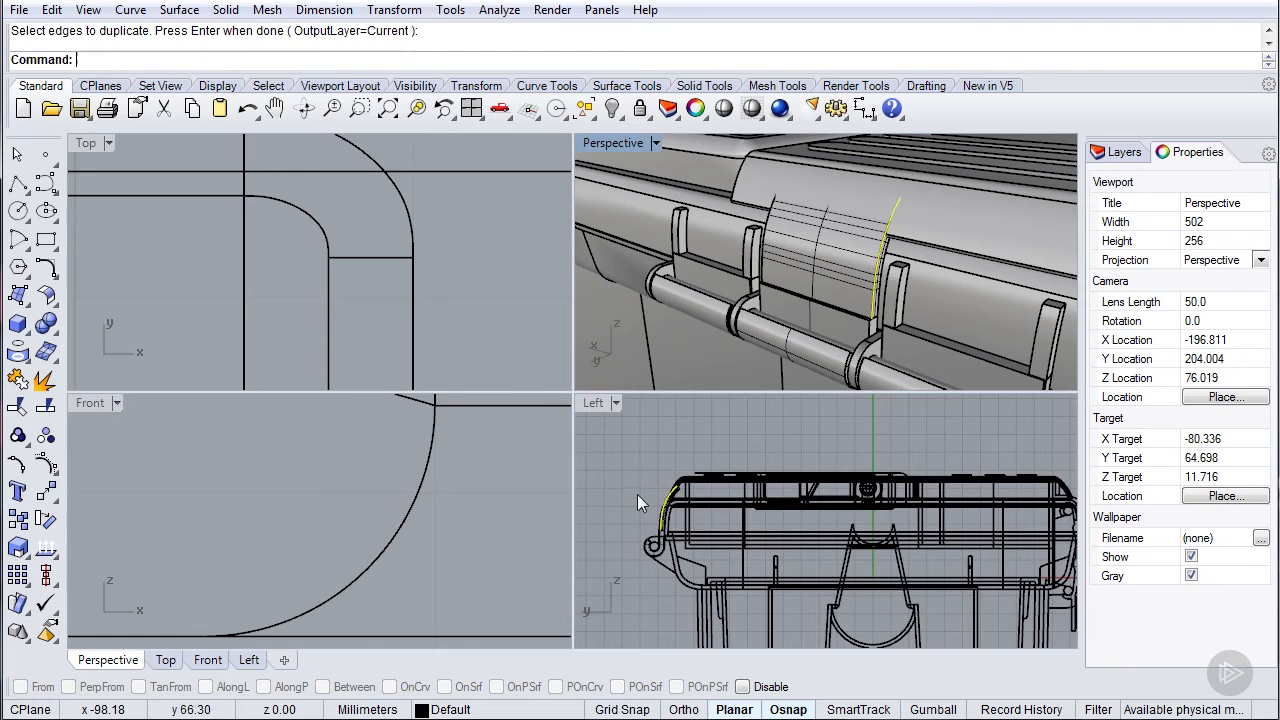
- Offset the duplicated edge curve outward from the hinge strap with a distance of 2 mm
{"action": "double_click", "coordinate": [592, 402]}
{"action": "scroll", "coordinate": [407, 446], "scroll_direction": "up", "scroll_amount": 5}
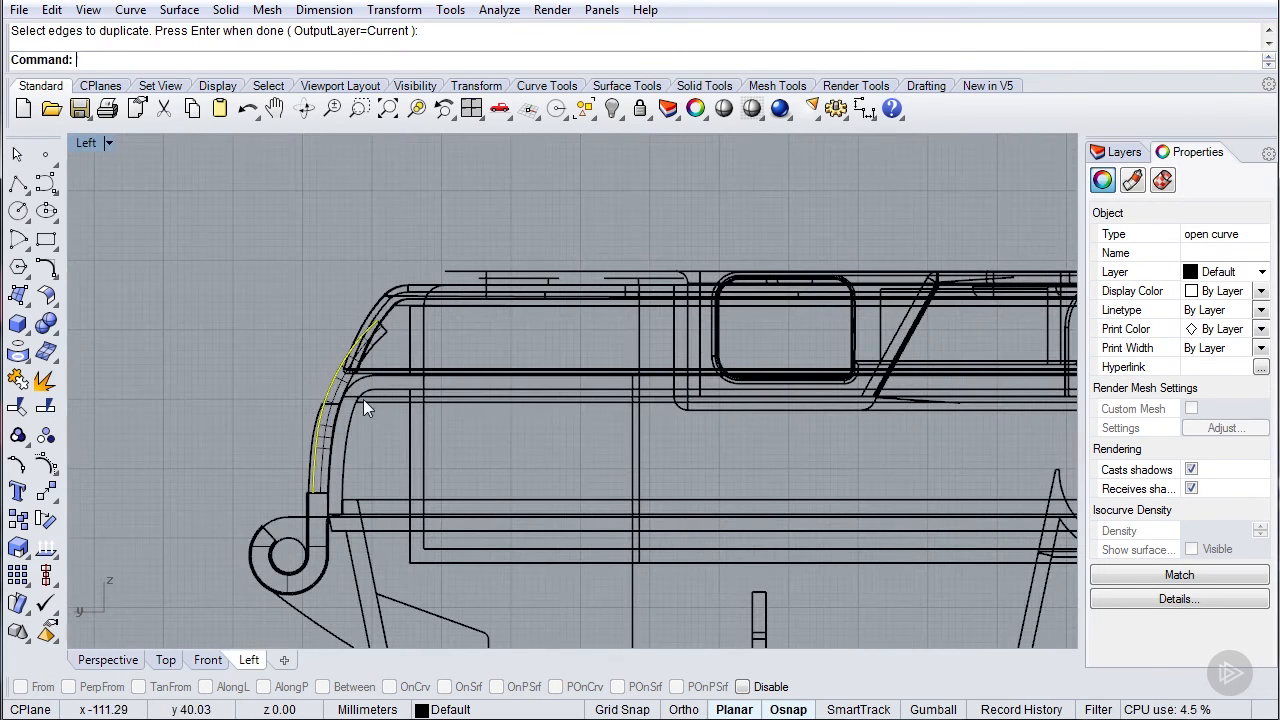
{"action": "type", "text": "Offset"}
{"action": "key", "text": "Return"}
{"action": "scroll", "coordinate": [278, 390], "scroll_direction": "up", "scroll_amount": 3}
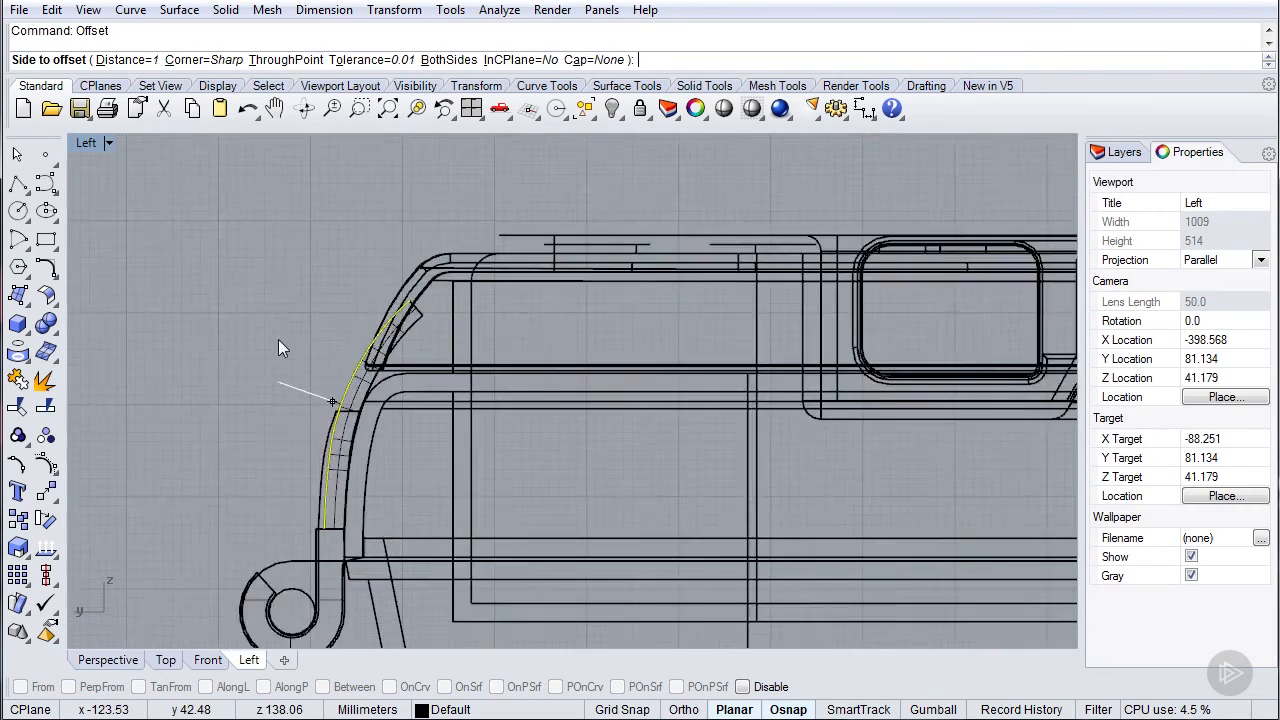
{"action": "type", "text": "2"}
{"action": "key", "text": "Return"}
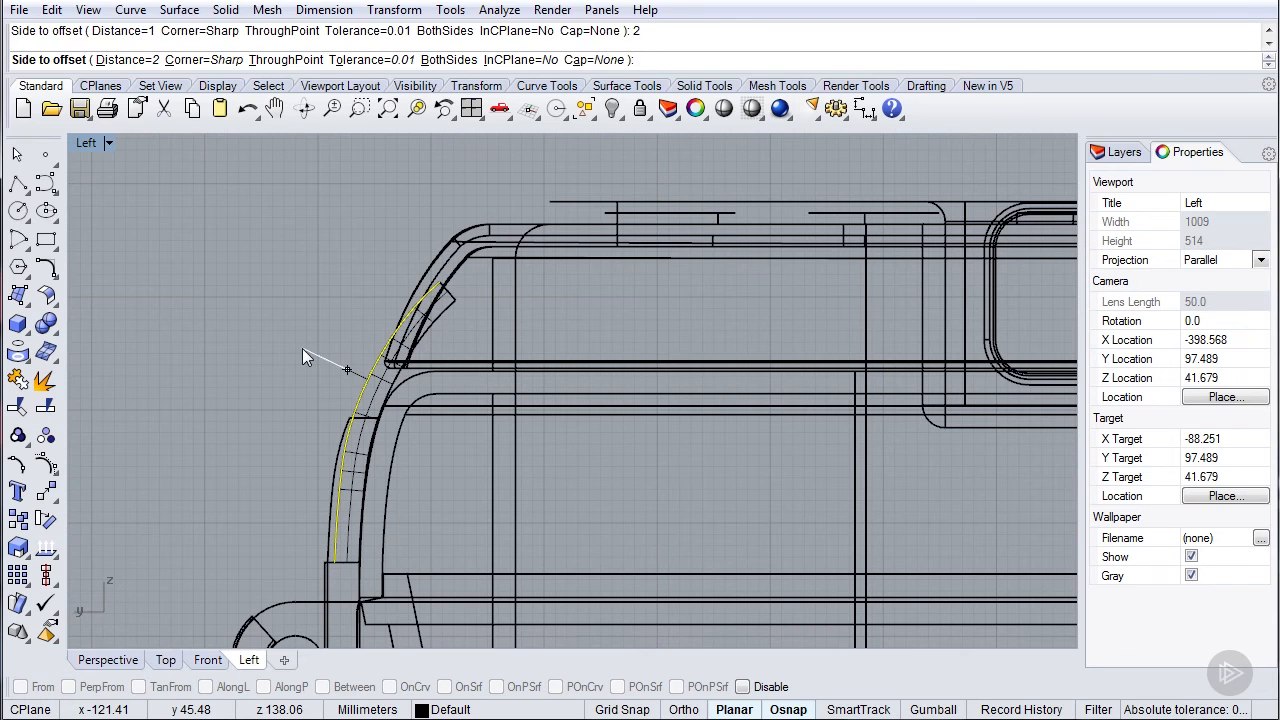
{"action": "left_click", "coordinate": [302, 348]}
- Offset the strap's side curve once more to place a profile curve farther outside the wall
{"action": "left_click", "coordinate": [367, 340]}
{"action": "right_click_drag", "start_coordinate": [345, 488], "coordinate": [341, 440]}
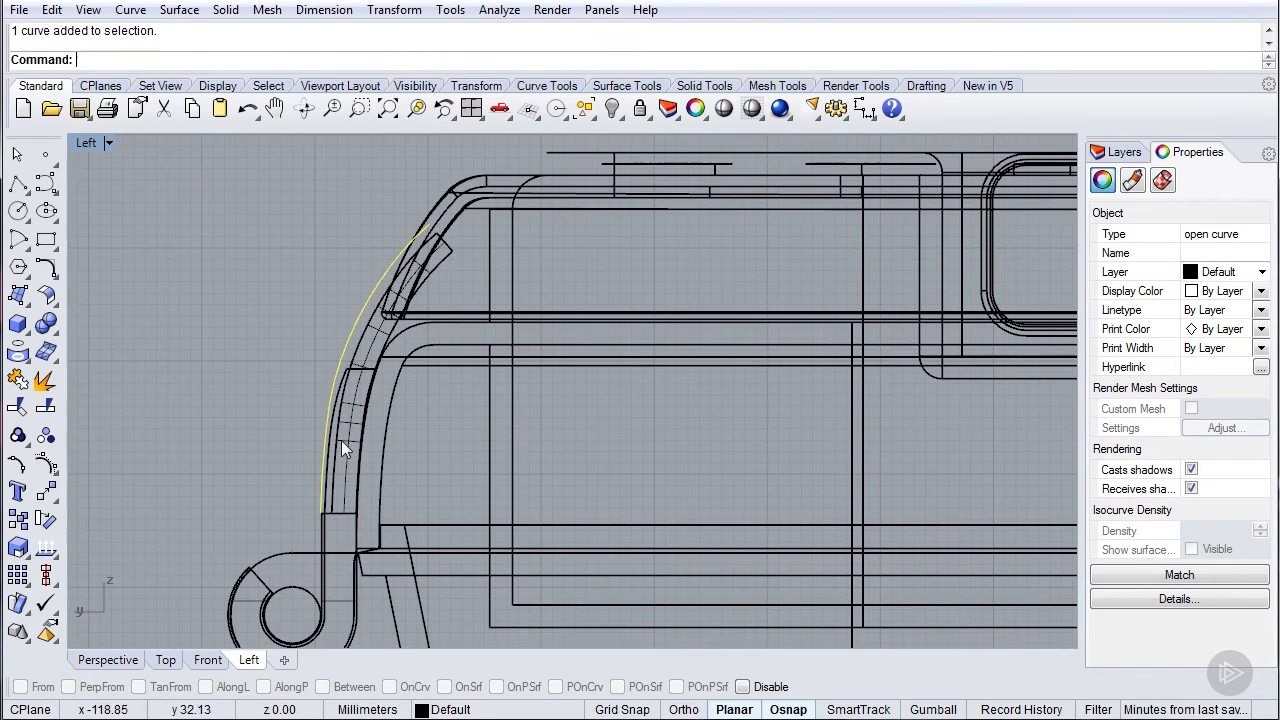
{"action": "right_click", "coordinate": [314, 345]}
{"action": "left_click", "coordinate": [361, 335]}
{"action": "key", "text": "Return"}
{"action": "left_click", "coordinate": [289, 315]}
- Extend the lower end of the outer offset curve dynamically to just past the top of the hinge loop
{"action": "type", "text": "ExtendSrf"}
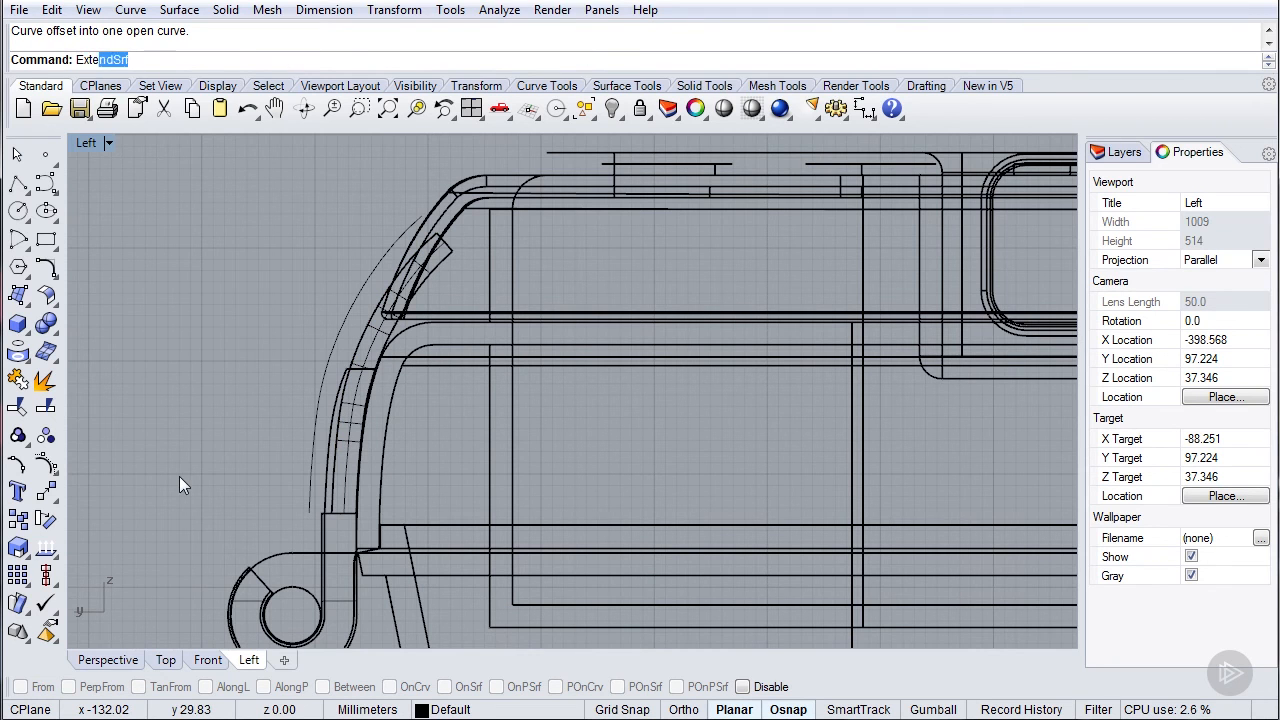
{"action": "key", "text": "Return"}
{"action": "key", "text": "Escape"}
{"action": "type", "text": "ExtendSrf"}
{"action": "key", "text": "Return"}
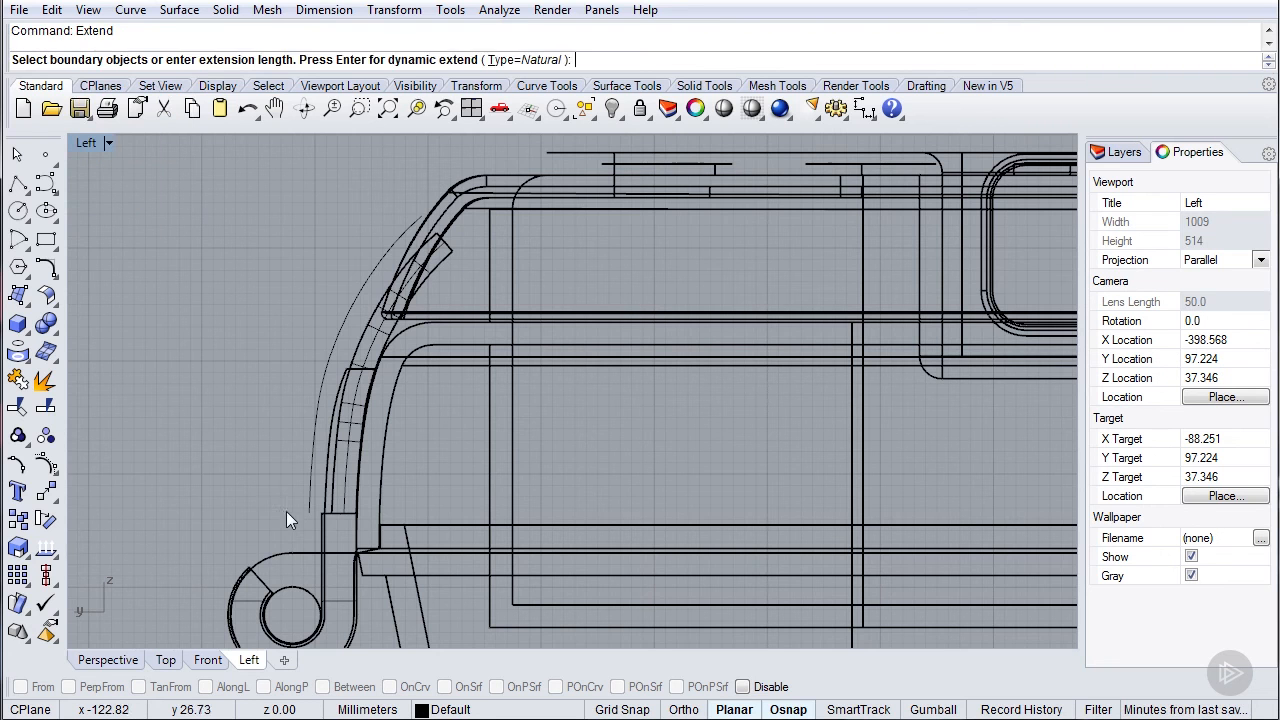
{"action": "key", "text": "Return"}
{"action": "left_click", "coordinate": [308, 506]}
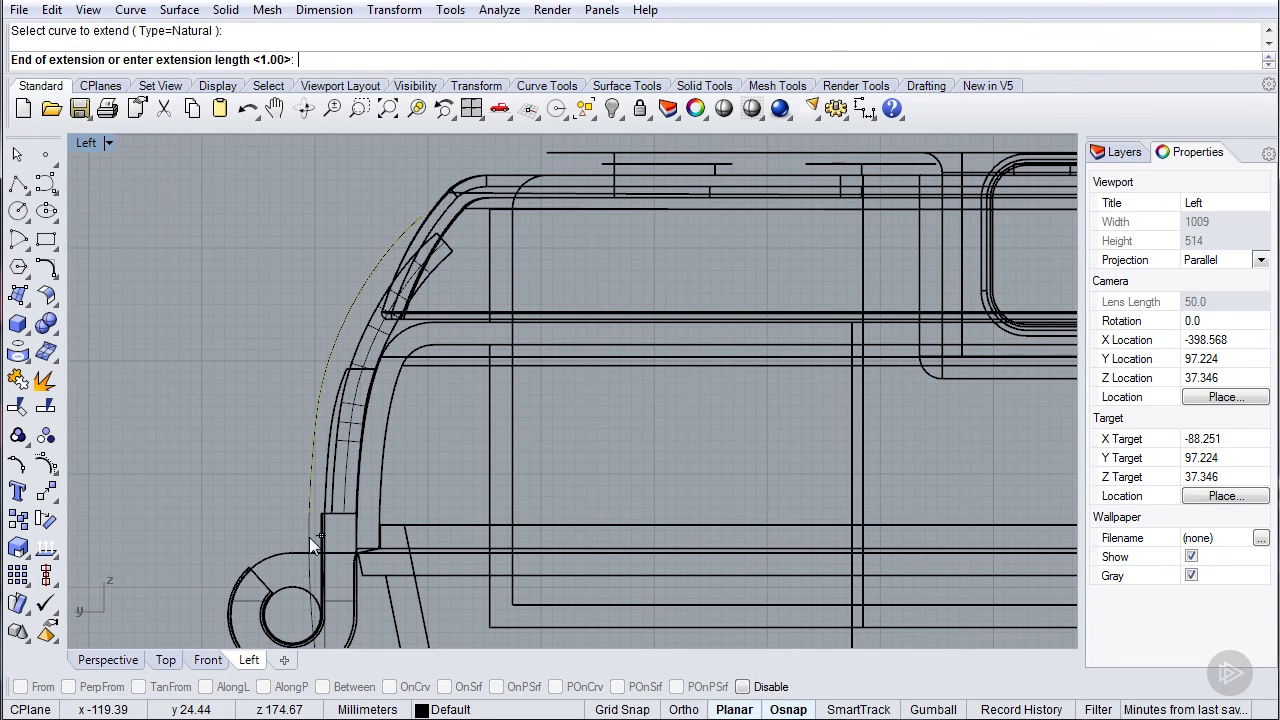
{"action": "scroll", "coordinate": [309, 537], "scroll_direction": "up", "scroll_amount": 2}
{"action": "scroll", "coordinate": [309, 537], "scroll_direction": "up", "scroll_amount": 2}
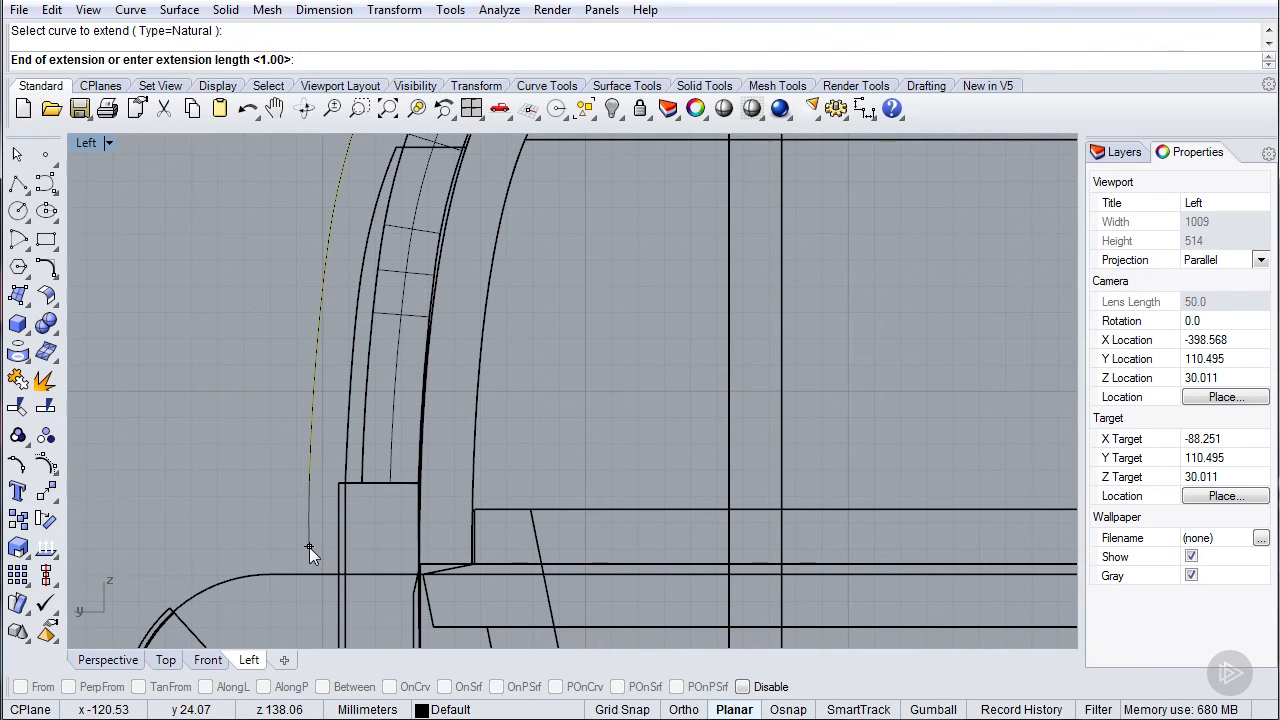
{"action": "scroll", "coordinate": [310, 545], "scroll_direction": "down", "scroll_amount": 2}
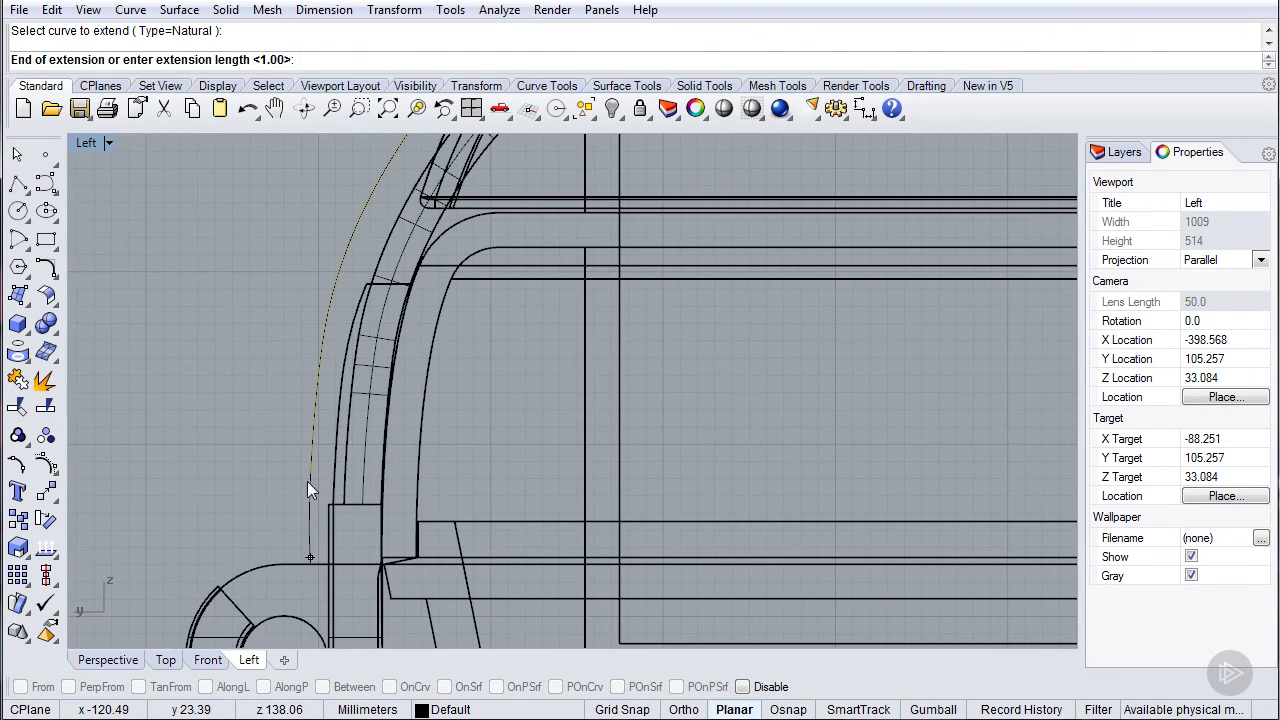
{"action": "left_click", "coordinate": [309, 574]}
- Draw a horizontal line from the offset curve's upper end inward across the panel's curved wall
{"action": "scroll", "coordinate": [363, 408], "scroll_direction": "up", "scroll_amount": 2}
{"action": "key", "text": "Up"}
{"action": "key", "text": "Up"}
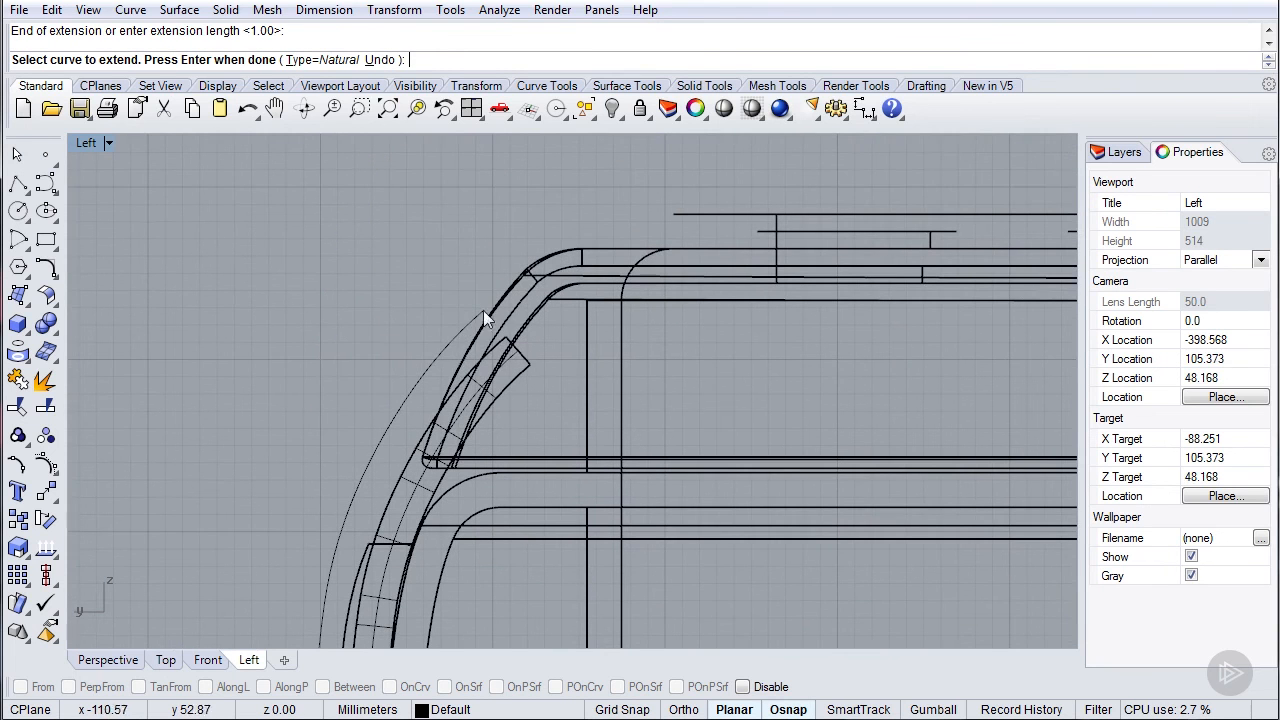
{"action": "left_click", "coordinate": [17, 183]}
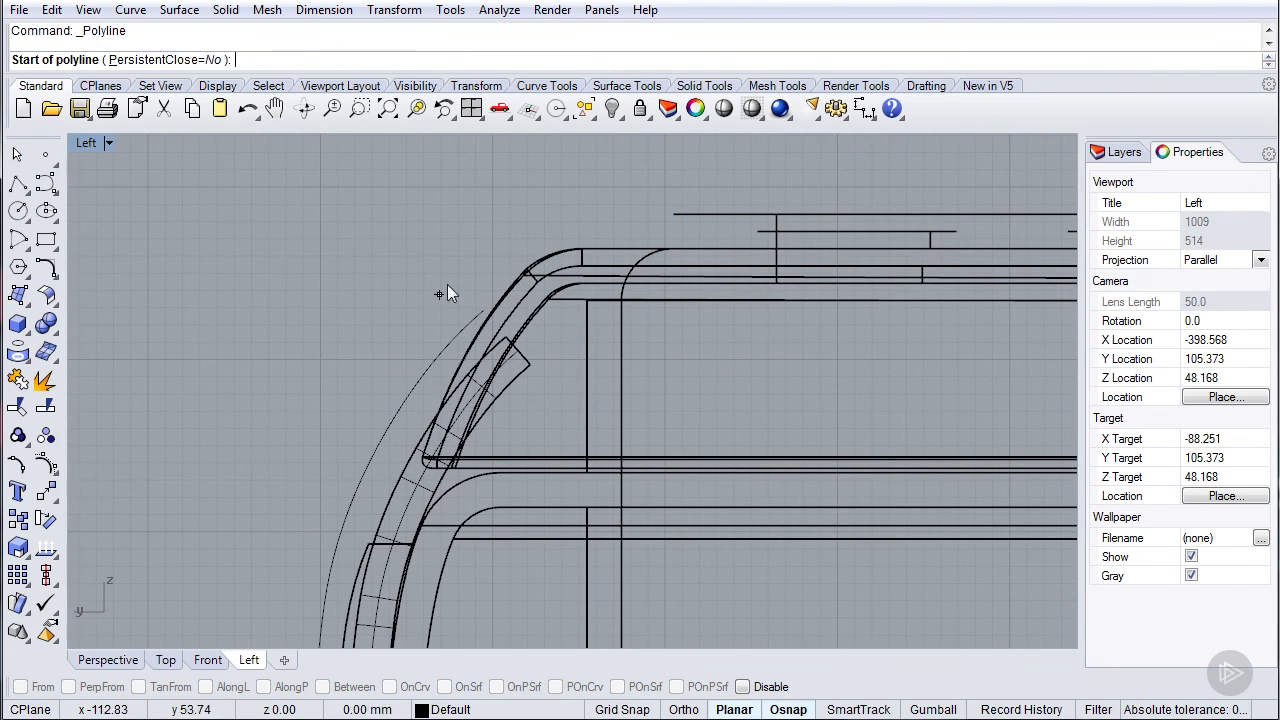
{"action": "scroll", "coordinate": [447, 284], "scroll_direction": "up", "scroll_amount": 3}
{"action": "left_click", "coordinate": [438, 402]}
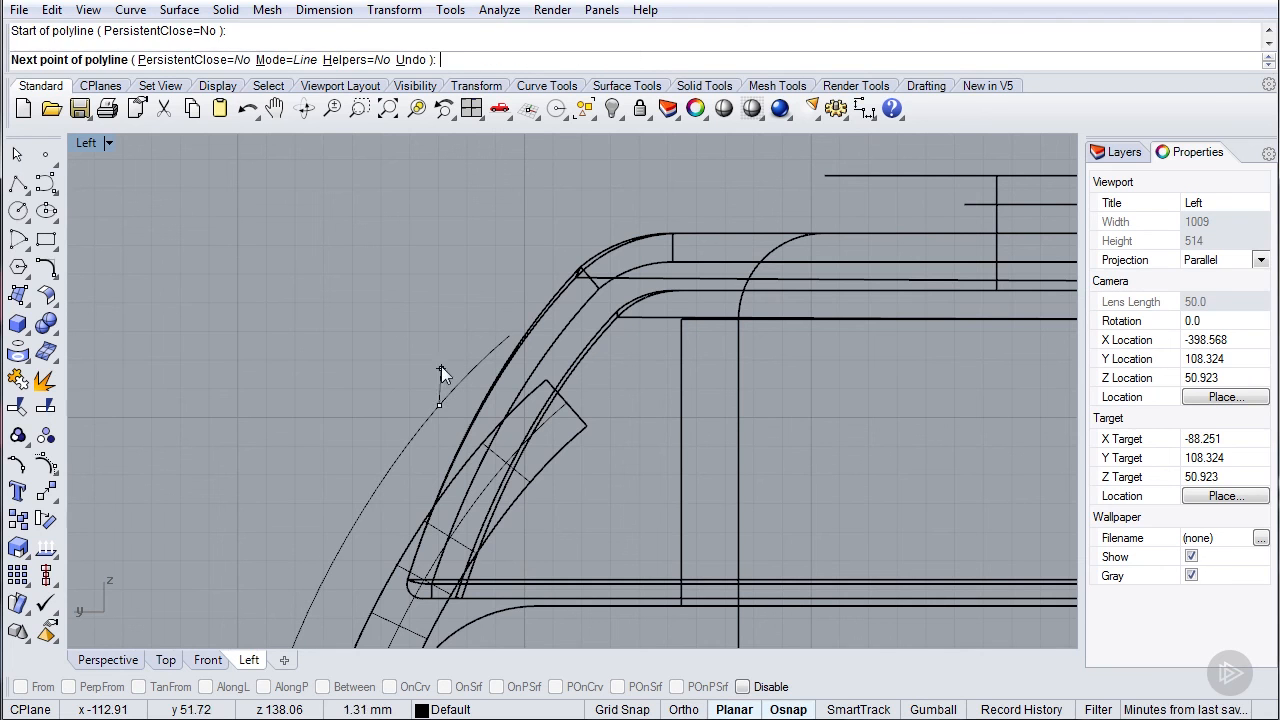
{"action": "left_click", "coordinate": [514, 333]}
{"action": "right_click", "coordinate": [516, 331]}
{"action": "right_click", "coordinate": [516, 331]}
{"action": "left_click", "coordinate": [627, 336]}
{"action": "key", "text": "Return"}
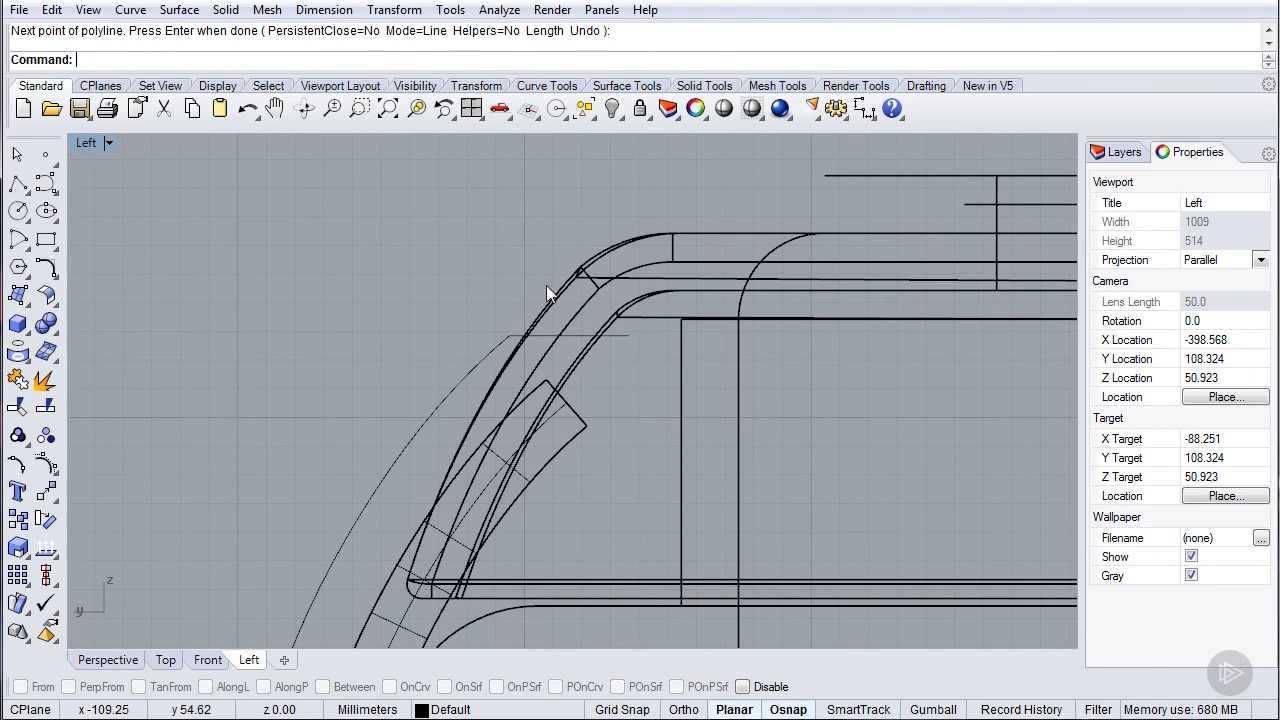
- Draw a polyline from the horizontal line's inner end down below the hinge strap and back to the extended curve's lower end
{"action": "scroll", "coordinate": [546, 285], "scroll_direction": "down", "scroll_amount": 2}
{"action": "key", "text": "Return"}
{"action": "left_click", "coordinate": [577, 232]}
{"action": "right_click_drag", "start_coordinate": [540, 545], "coordinate": [556, 402]}
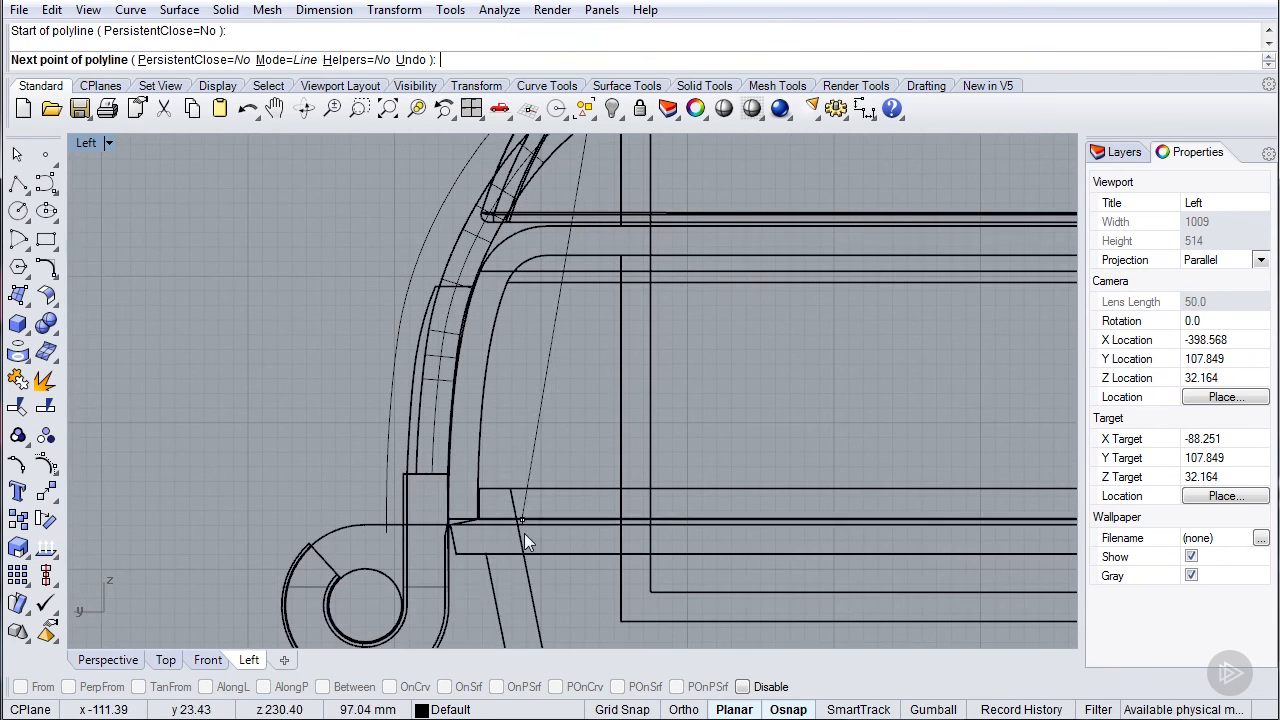
{"action": "left_click", "coordinate": [471, 612]}
{"action": "left_click", "coordinate": [389, 538]}
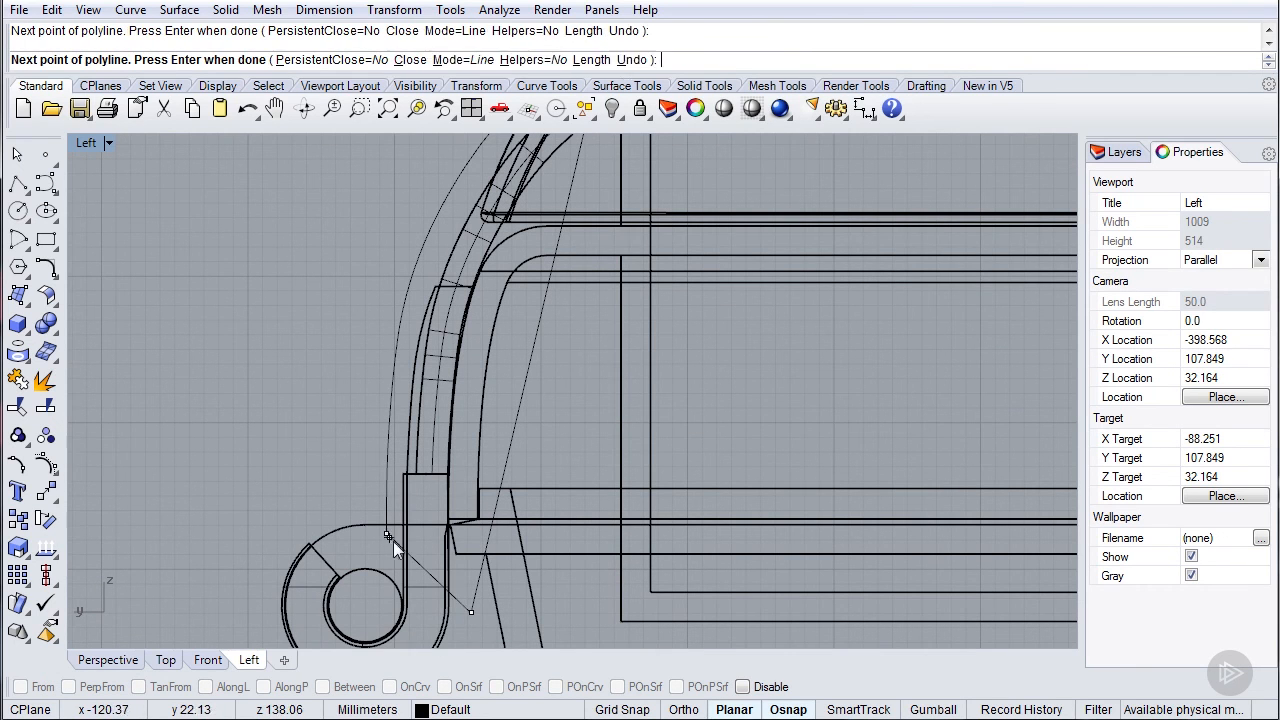
{"action": "key", "text": "Return"}
- Select the extended offset curve, the horizontal line and the closing polyline around the hinge strap
{"action": "double_click", "coordinate": [90, 142]}
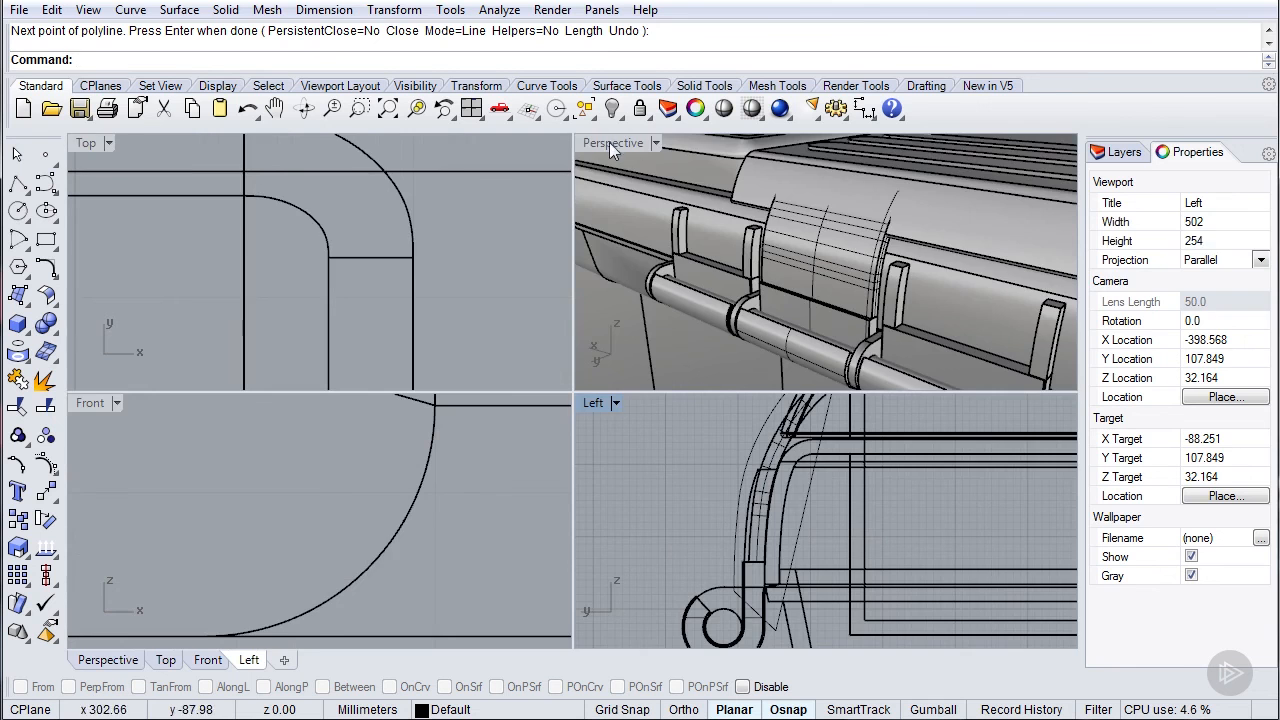
{"action": "double_click", "coordinate": [609, 142]}
{"action": "left_click", "coordinate": [714, 262]}
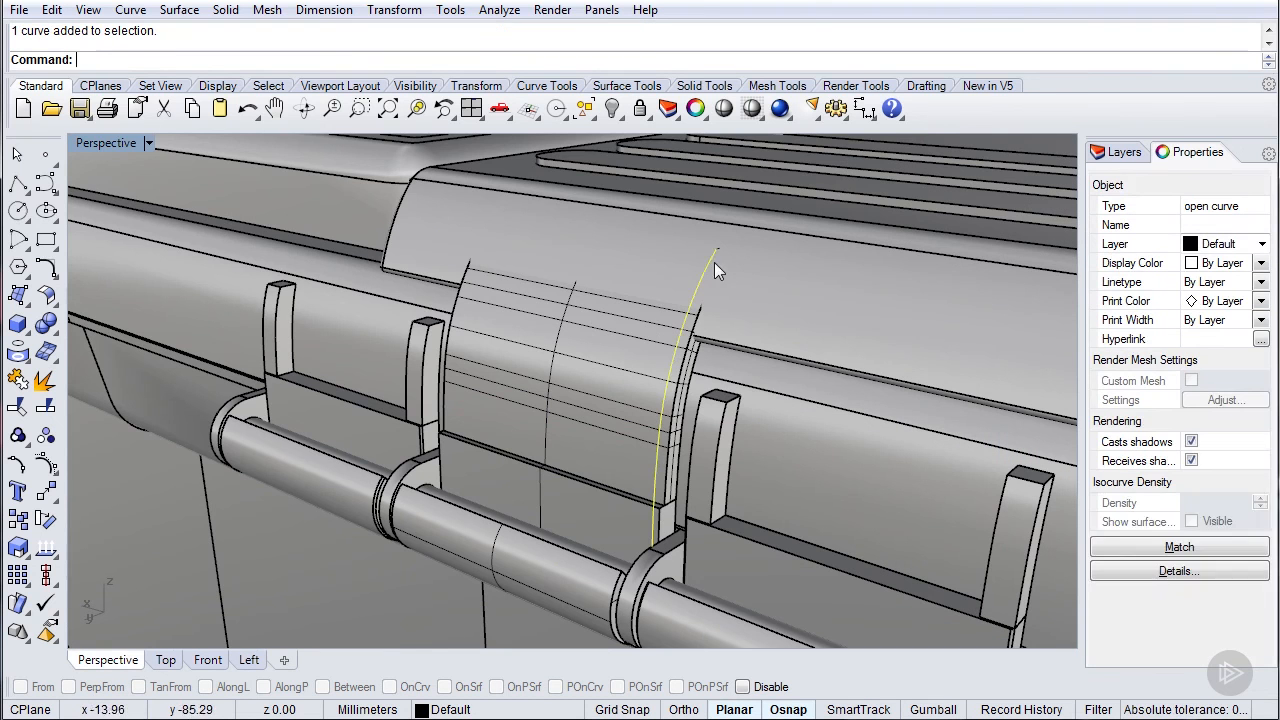
{"action": "double_click", "coordinate": [105, 142]}
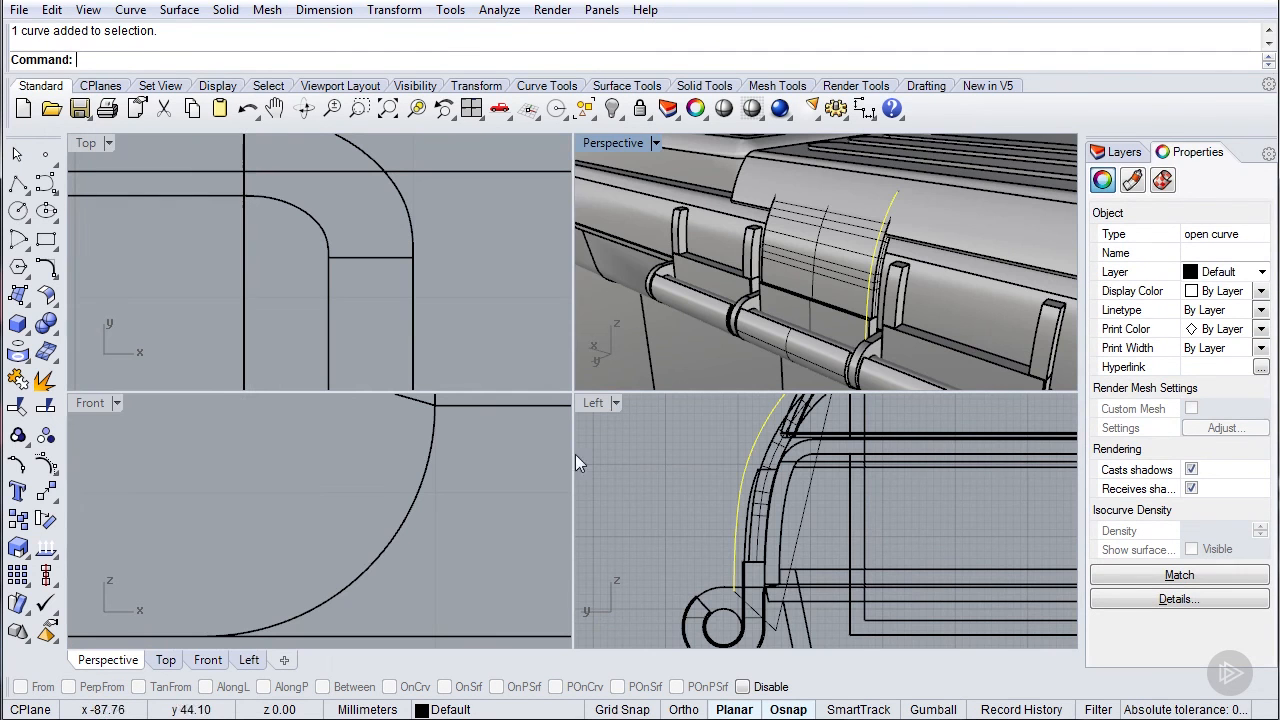
{"action": "left_click", "coordinate": [784, 630], "text": "shift"}
{"action": "scroll", "coordinate": [812, 488], "scroll_direction": "up", "scroll_amount": 3}
{"action": "scroll", "coordinate": [786, 411], "scroll_direction": "up", "scroll_amount": 1}
{"action": "left_click", "coordinate": [800, 443], "text": "shift"}
{"action": "right_click_drag", "start_coordinate": [833, 265], "coordinate": [772, 280]}
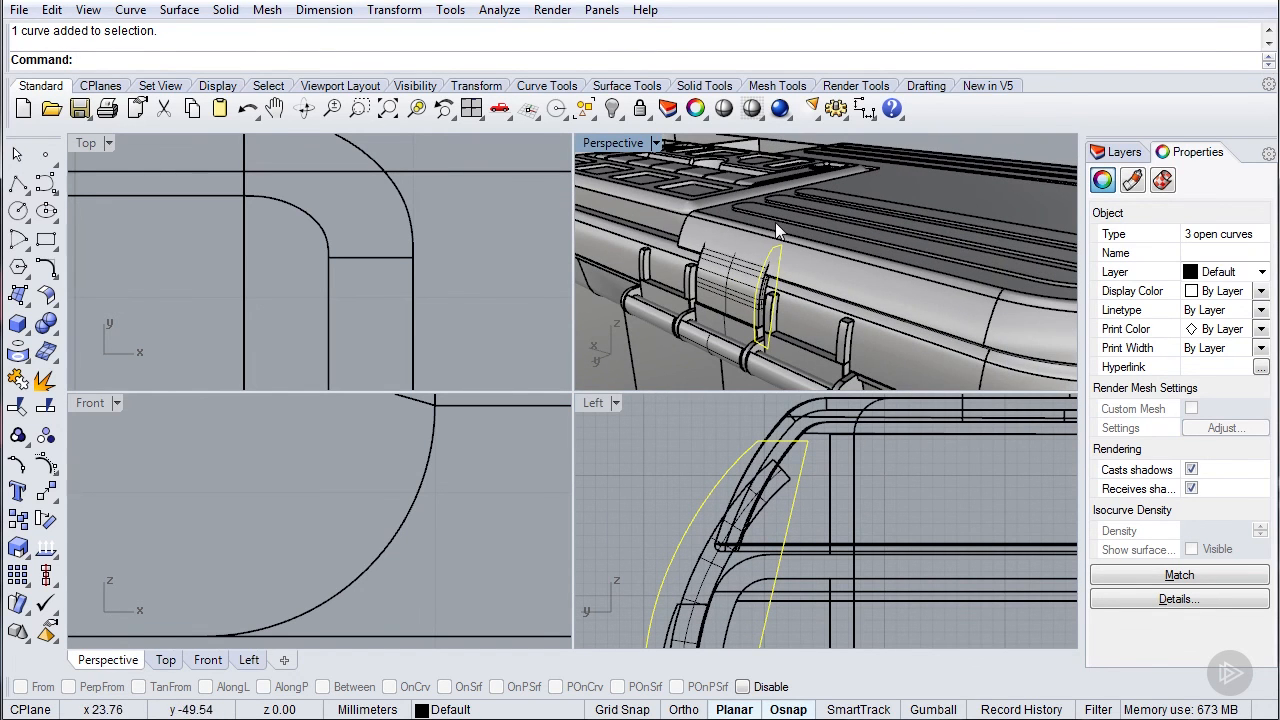